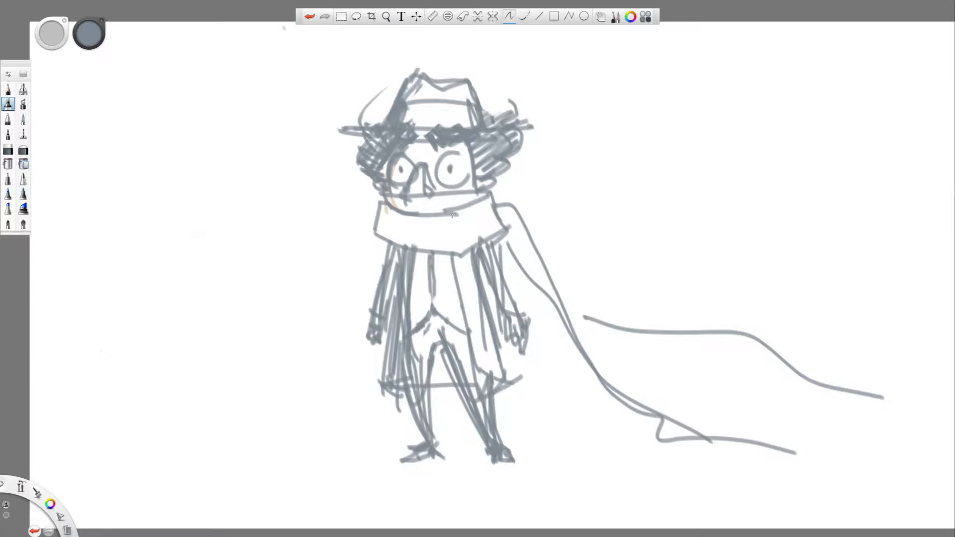
Step: Bring up the layer editor and sketch fold lines on the character's scarf and its trailing end
left_click(600, 17)
left_click_drag(918, 240, 838, 85)
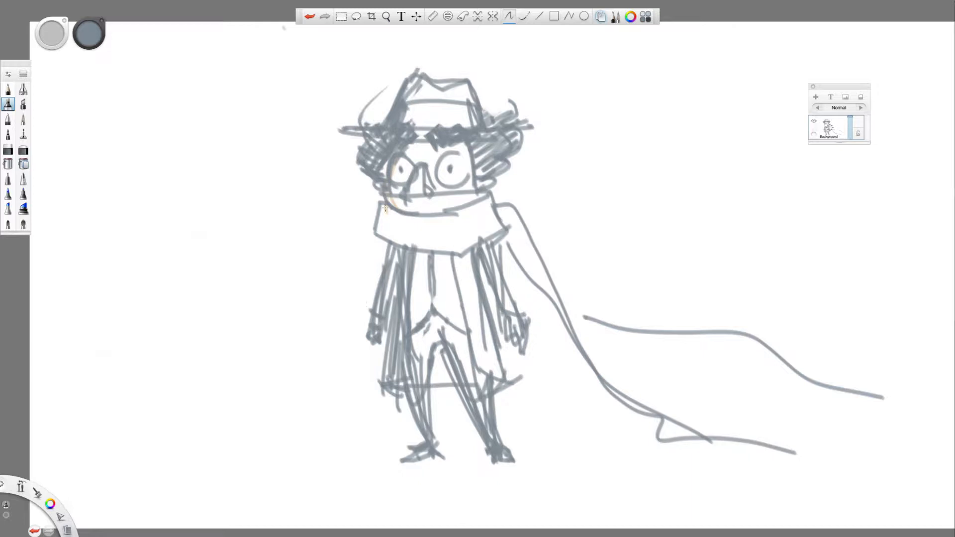
mouse_move(385, 207)
left_mouse_down()
mouse_move(479, 210)
mouse_move(436, 250)
mouse_move(446, 251)
left_mouse_up()
mouse_move(455, 228)
left_mouse_down()
mouse_move(460, 249)
mouse_move(465, 241)
left_mouse_up()
mouse_move(476, 211)
left_mouse_down()
mouse_move(483, 232)
mouse_move(541, 250)
mouse_move(544, 263)
left_mouse_up()
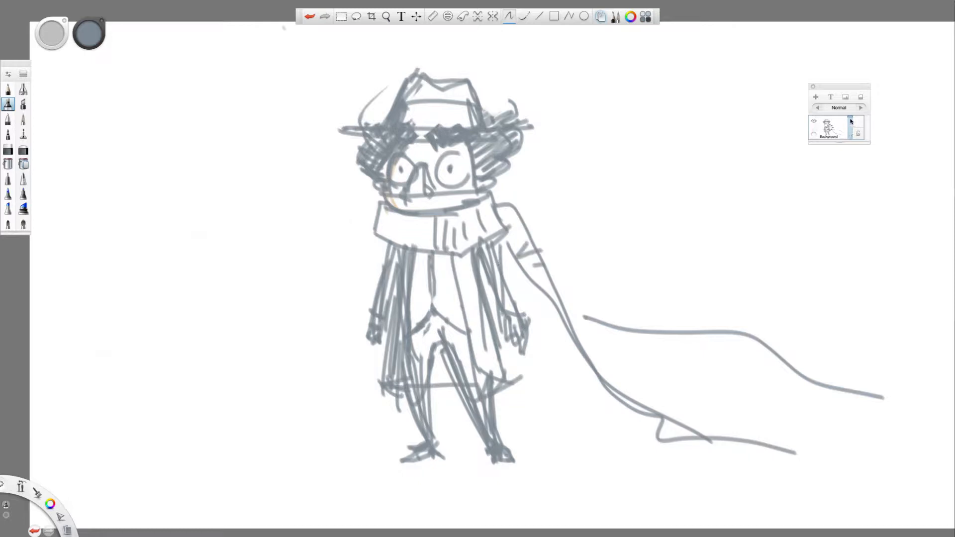
Step: Fade the Background sketch layer and add a new layer above it
left_click_drag(850, 121, 851, 126)
left_click(816, 98)
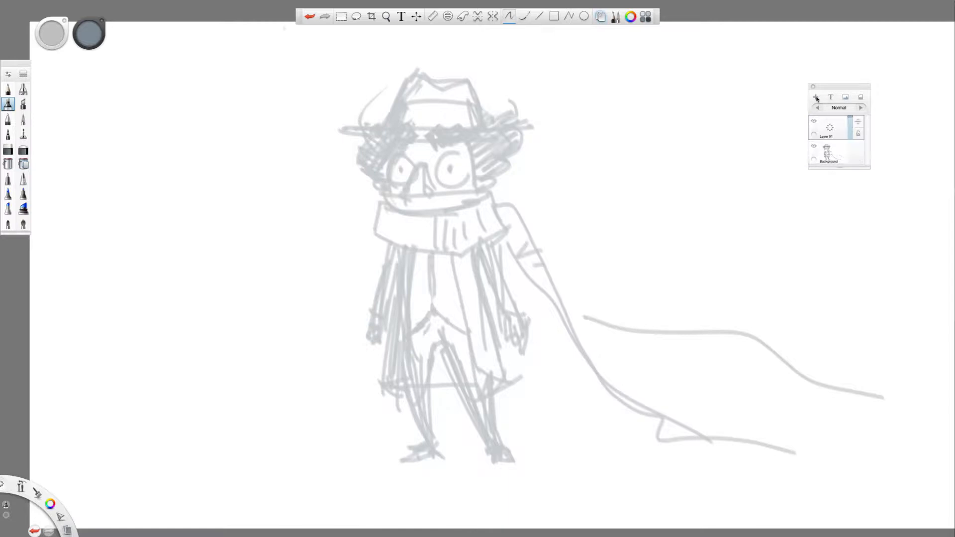
Step: Choose the pencil brush and set its colour to Copic 110 Special Black
left_click(14, 91)
left_click(645, 17)
left_click(921, 137)
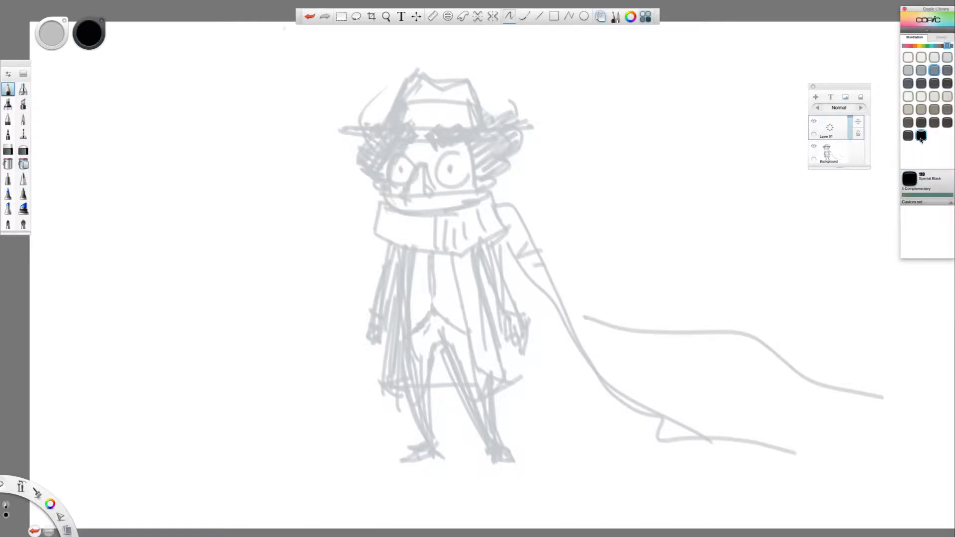
Step: Trace the character's eyes, nose and wrapped scarf in black line work over the faded sketch
mouse_move(391, 159)
left_mouse_down()
mouse_move(391, 181)
mouse_move(413, 174)
mouse_move(412, 195)
mouse_move(483, 186)
left_mouse_up()
left_click_drag(388, 203, 472, 204)
mouse_move(384, 193)
left_mouse_down()
mouse_move(376, 234)
mouse_move(465, 250)
mouse_move(503, 228)
left_mouse_up()
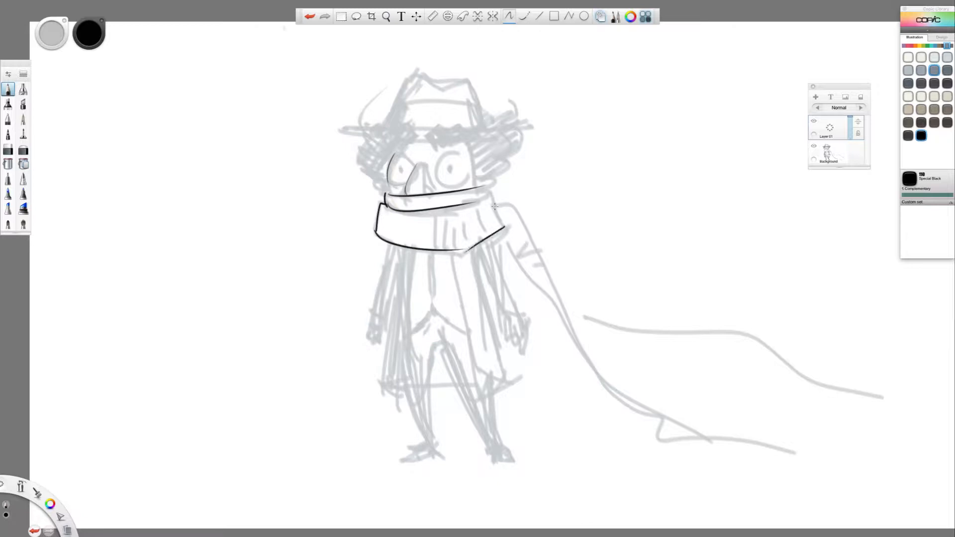
mouse_move(492, 194)
left_mouse_down()
mouse_move(502, 228)
mouse_move(486, 190)
left_mouse_up()
mouse_move(434, 174)
left_mouse_down()
mouse_move(456, 155)
mouse_move(449, 190)
left_mouse_up()
left_click_drag(455, 155, 462, 184)
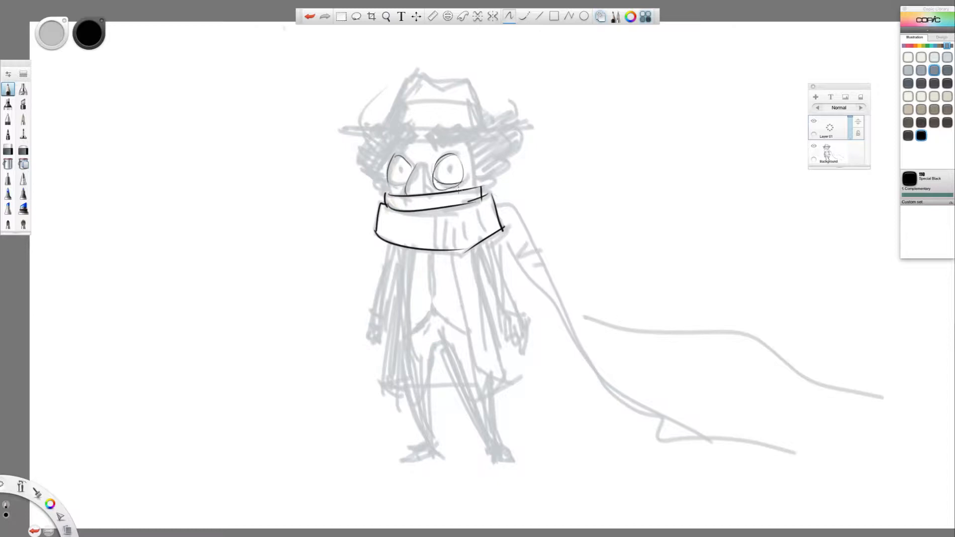
Step: Trace the outlines of the legs and the long coat in black over the faded sketch
mouse_move(403, 252)
left_mouse_down()
mouse_move(396, 325)
mouse_move(416, 446)
left_mouse_up()
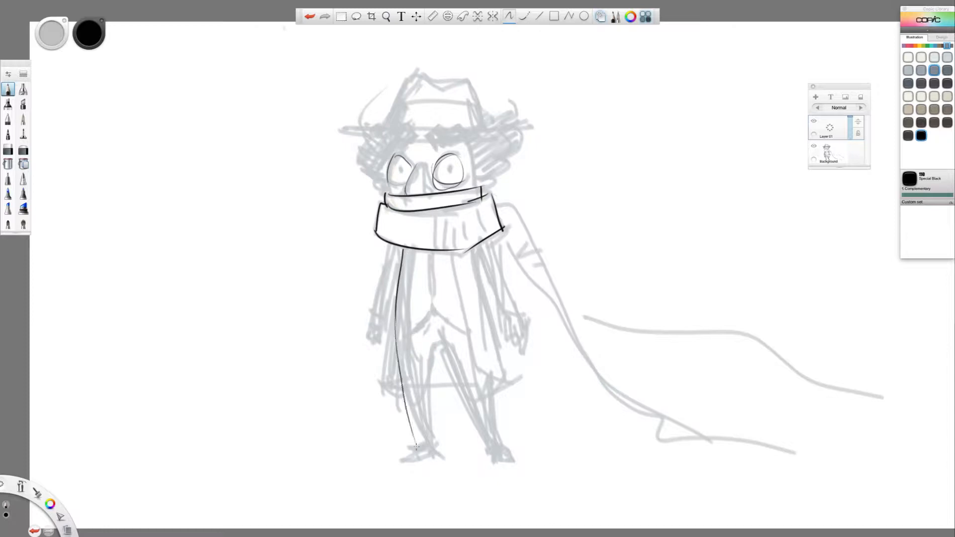
mouse_move(431, 350)
left_mouse_down()
mouse_move(421, 407)
mouse_move(446, 352)
mouse_move(475, 440)
left_mouse_up()
left_click_drag(498, 365, 495, 436)
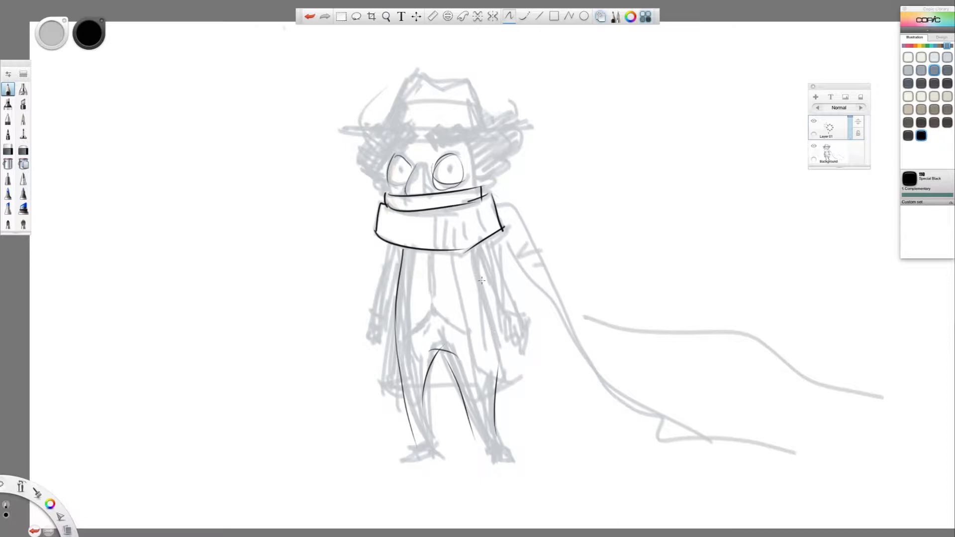
left_click_drag(474, 253, 487, 389)
left_click_drag(396, 287, 431, 447)
left_click_drag(394, 250, 379, 395)
left_click_drag(477, 253, 480, 392)
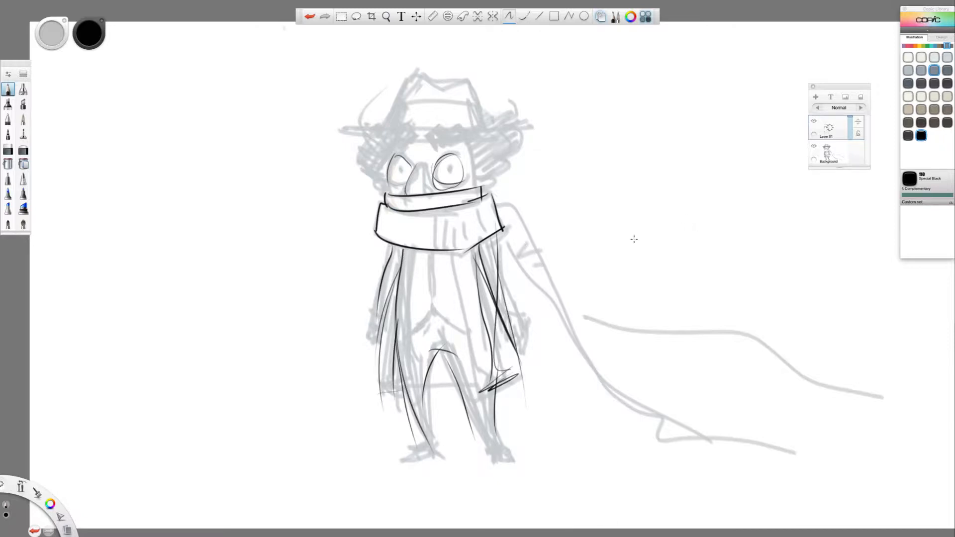
Step: Toggle the black line-work layer's visibility, leave it hidden and switch to the Background sketch layer
left_click(814, 121)
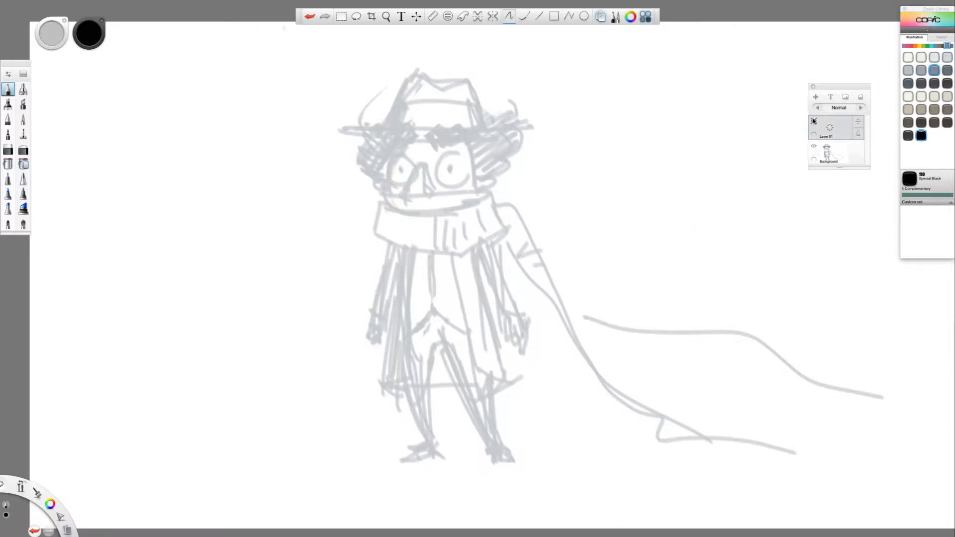
left_click(813, 120)
left_click(814, 121)
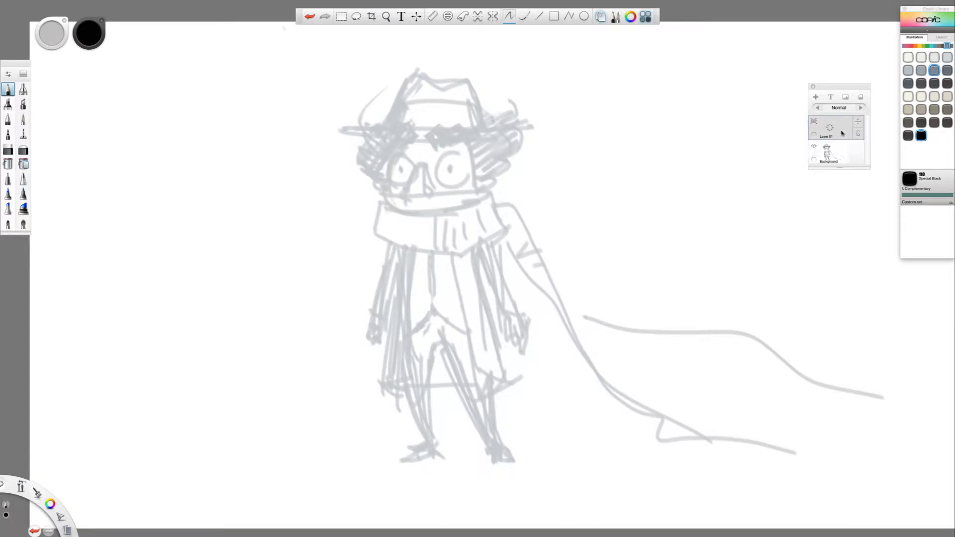
left_click(849, 155)
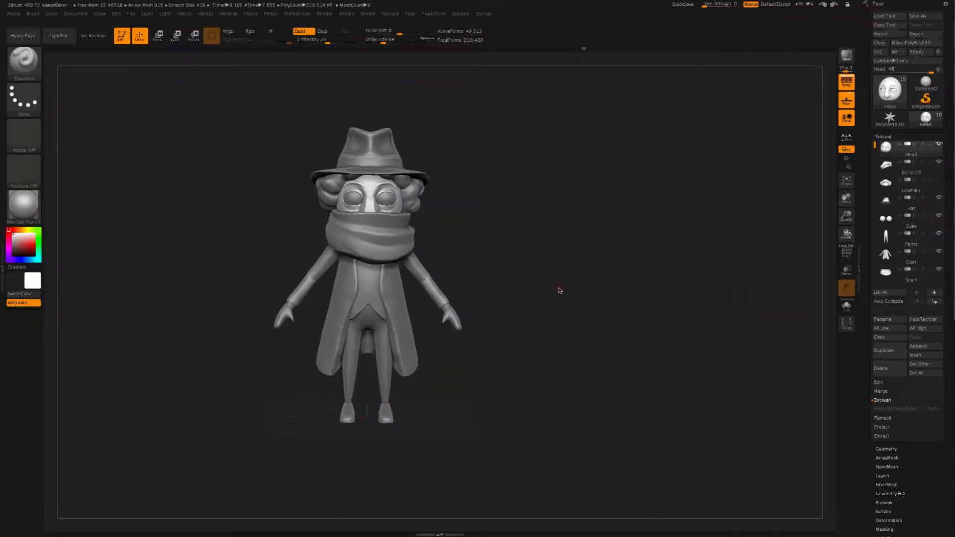
Step: Switch to ZBrush and try the MatCap Satin material on the character model
mouse_move(570, 360)
left_mouse_down()
mouse_move(471, 365)
mouse_move(573, 358)
mouse_move(557, 365)
mouse_move(499, 341)
mouse_move(592, 363)
mouse_move(537, 287)
mouse_move(536, 264)
left_mouse_up()
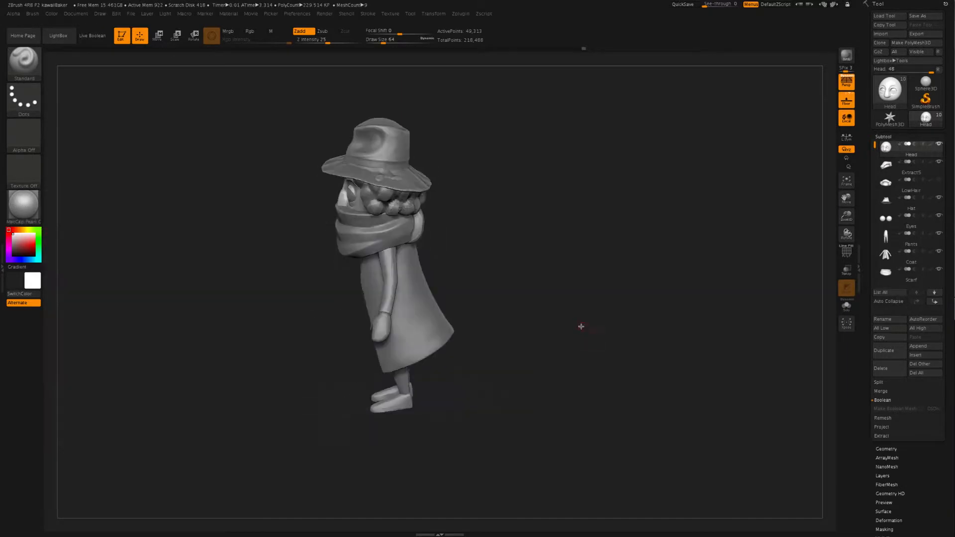
left_click(25, 212)
left_click(184, 266)
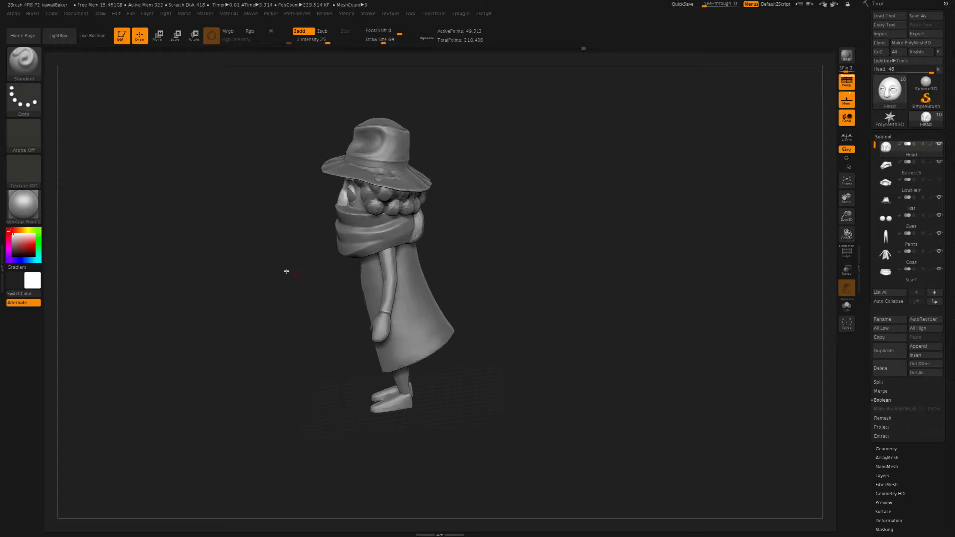
left_click(25, 210)
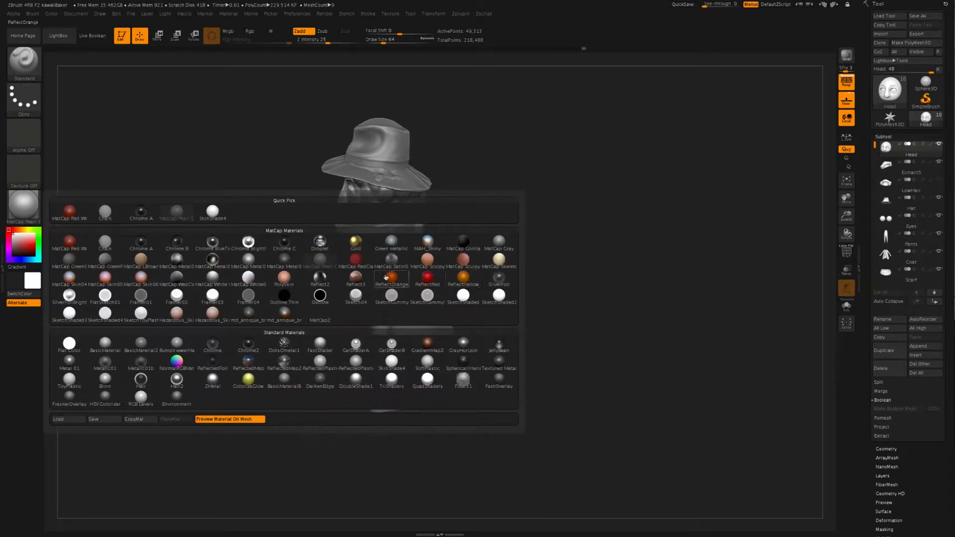
left_click(395, 263)
left_click_drag(505, 335, 517, 299, "alt")
Step: Apply the MatCap White material to the character model and check it from several angles
left_click(30, 207)
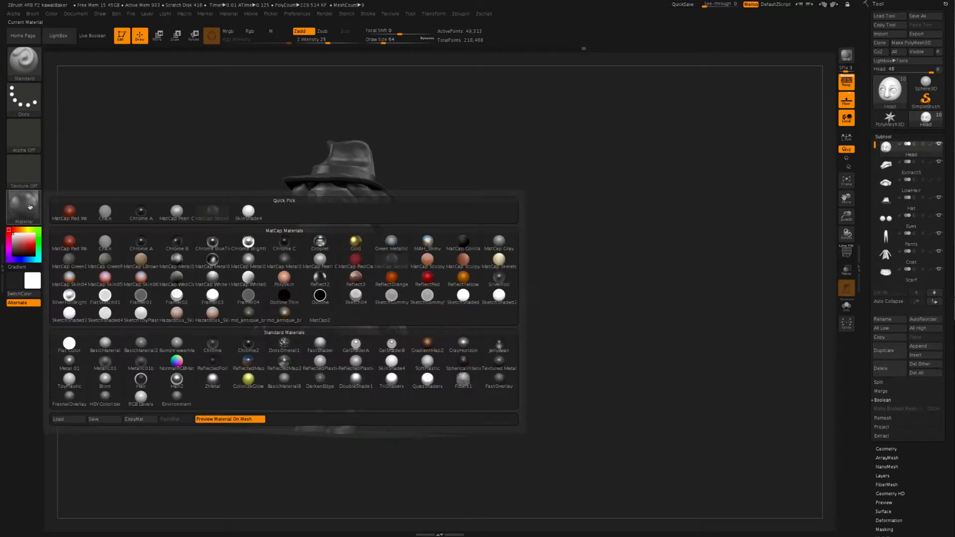
left_click(217, 282)
left_click_drag(409, 277, 542, 309)
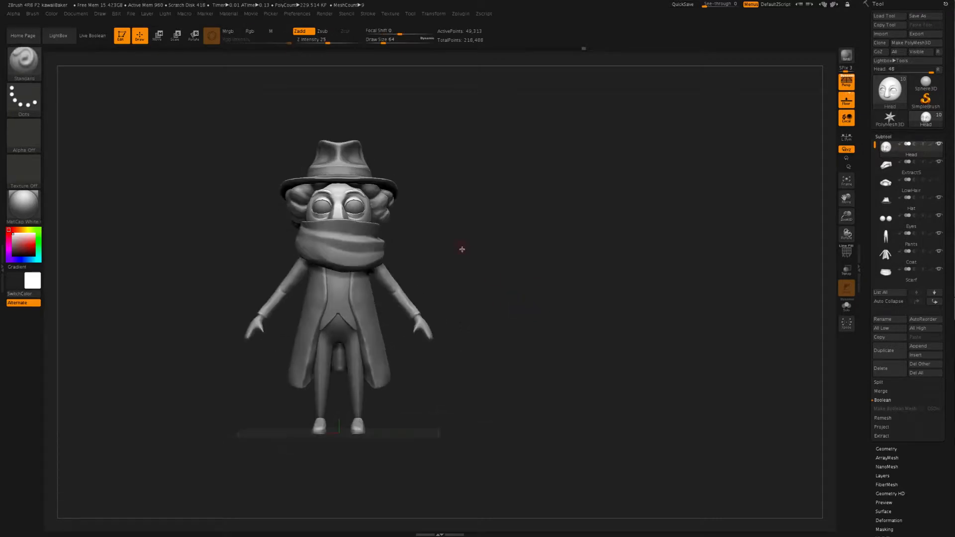
left_click_drag(462, 249, 501, 230)
mouse_move(502, 231)
right_mouse_down("ctrl")
mouse_move(529, 259)
mouse_move(493, 240)
right_mouse_up("ctrl")
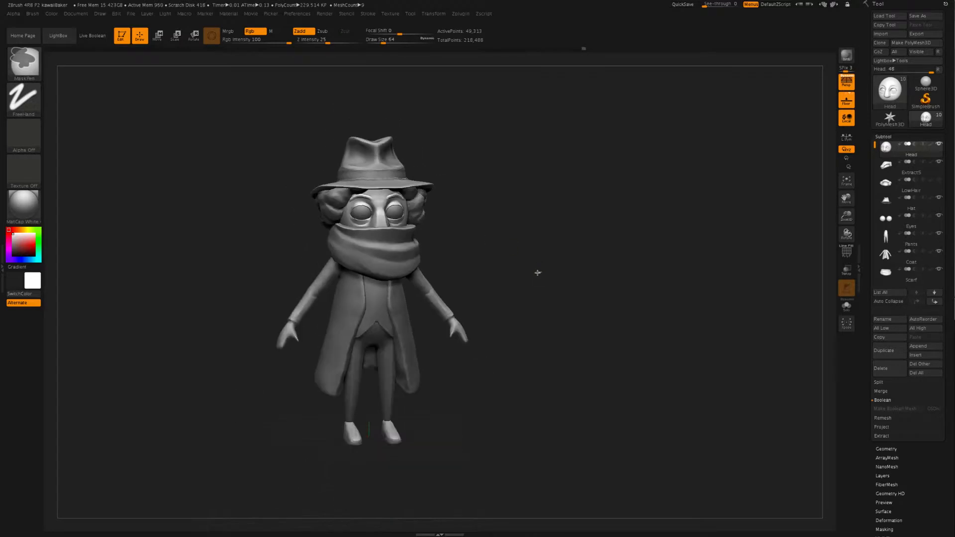
mouse_move(541, 340)
left_mouse_down()
mouse_move(522, 340)
mouse_move(541, 264)
mouse_move(497, 238)
left_mouse_up()
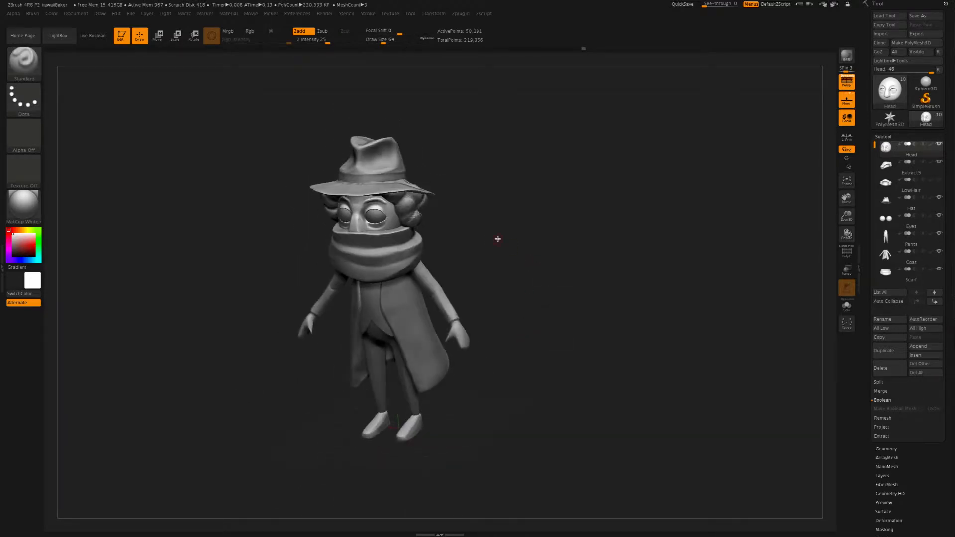
Step: Set the perspective's angle of view to 30 and check the character's proportions from several sides
left_click(100, 14)
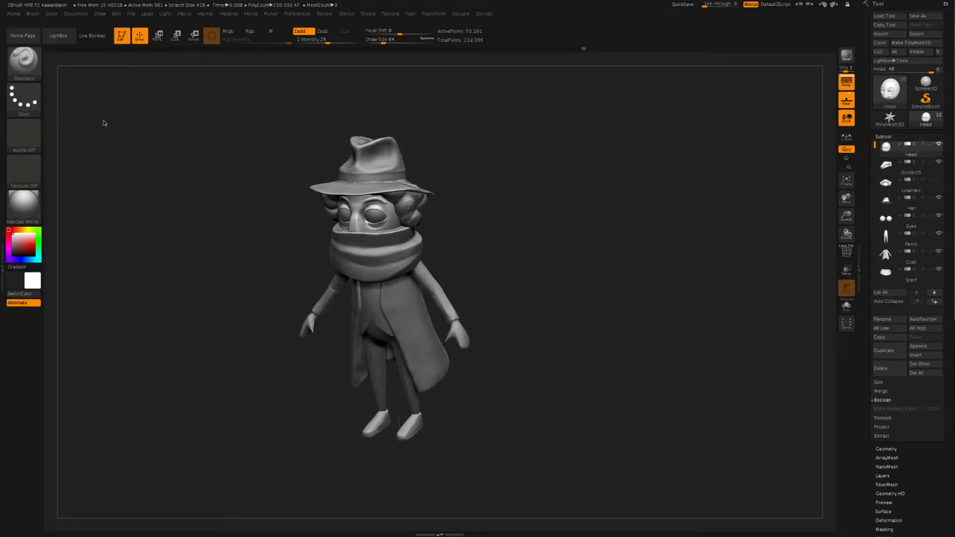
left_click(100, 14)
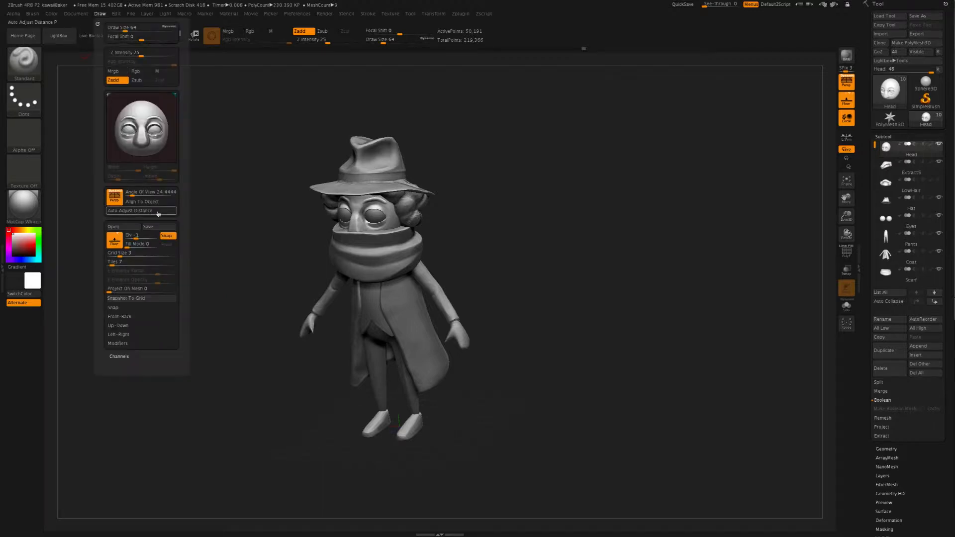
left_click(141, 194)
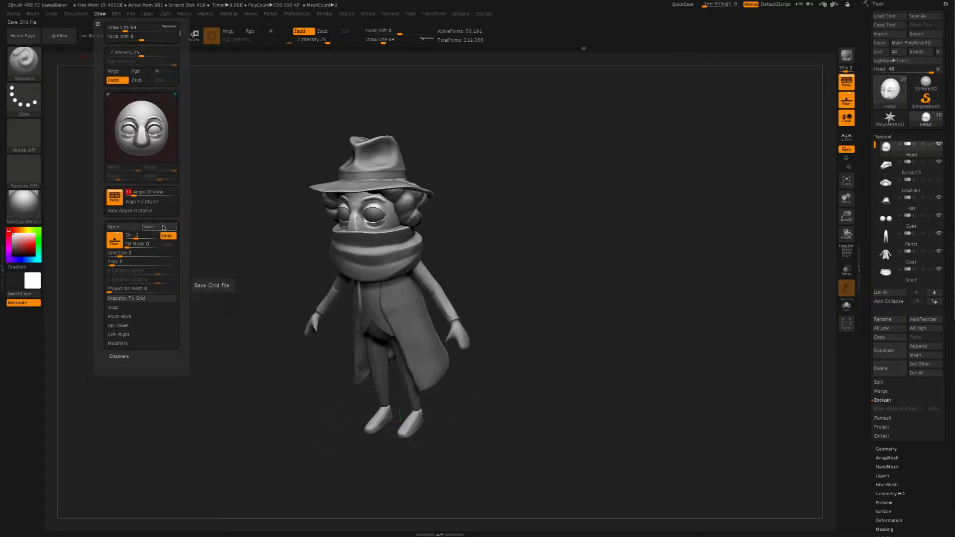
left_click_drag(539, 289, 522, 319)
left_click_drag(488, 270, 512, 265)
mouse_move(512, 264)
right_mouse_down("ctrl")
mouse_move(531, 292)
mouse_move(488, 240)
right_mouse_up("ctrl")
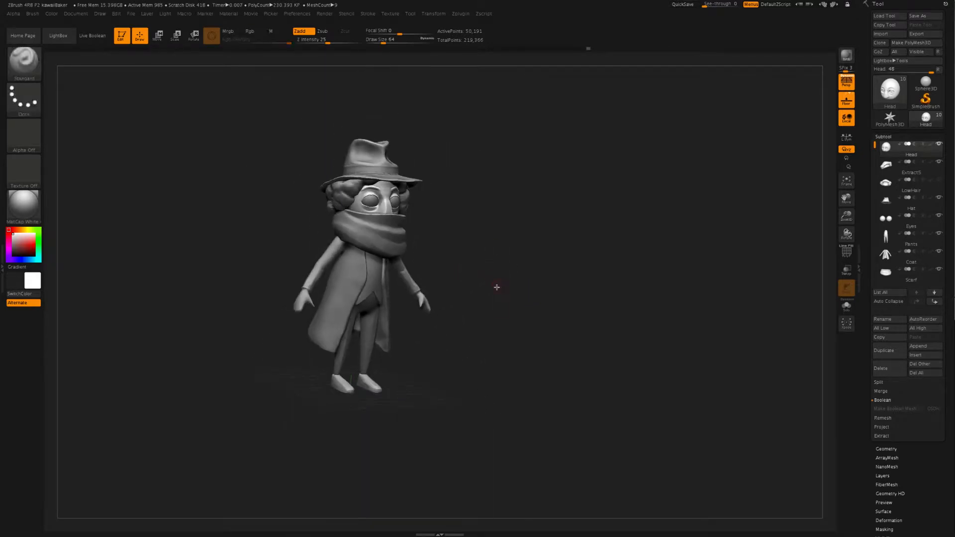
left_click_drag(497, 285, 471, 264)
mouse_move(470, 263)
right_mouse_down("ctrl")
mouse_move(471, 237)
mouse_move(512, 275)
mouse_move(487, 254)
mouse_move(486, 273)
right_mouse_up("ctrl")
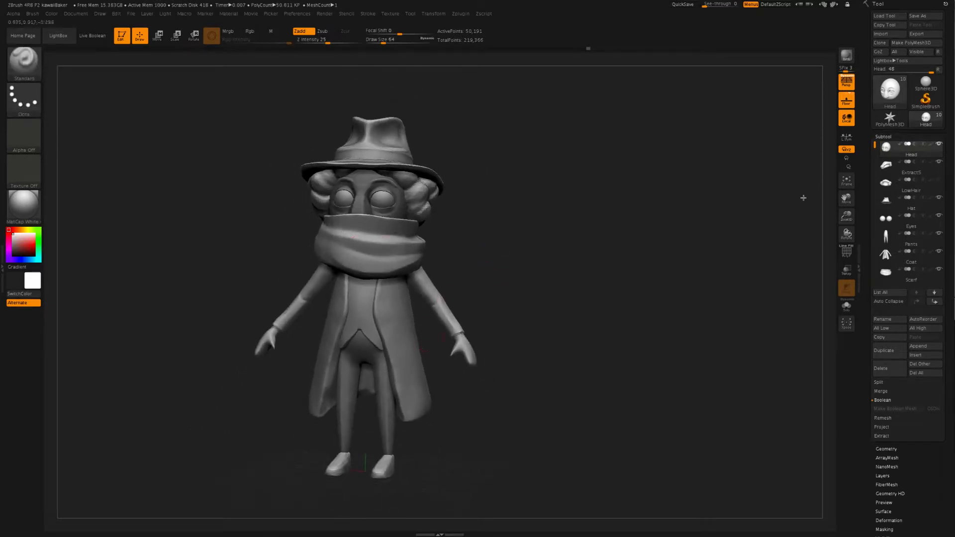
Step: Isolate the Head subtool in Solo mode, inspect the face from both sides, and show all parts again
left_click_drag(511, 273, 528, 294)
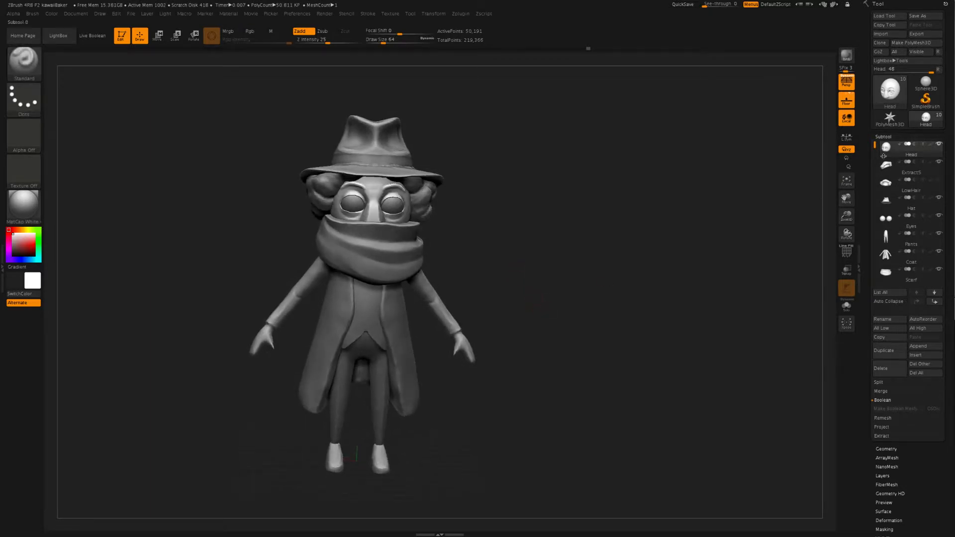
mouse_move(875, 145)
left_mouse_down()
mouse_move(876, 226)
mouse_move(873, 134)
left_mouse_up()
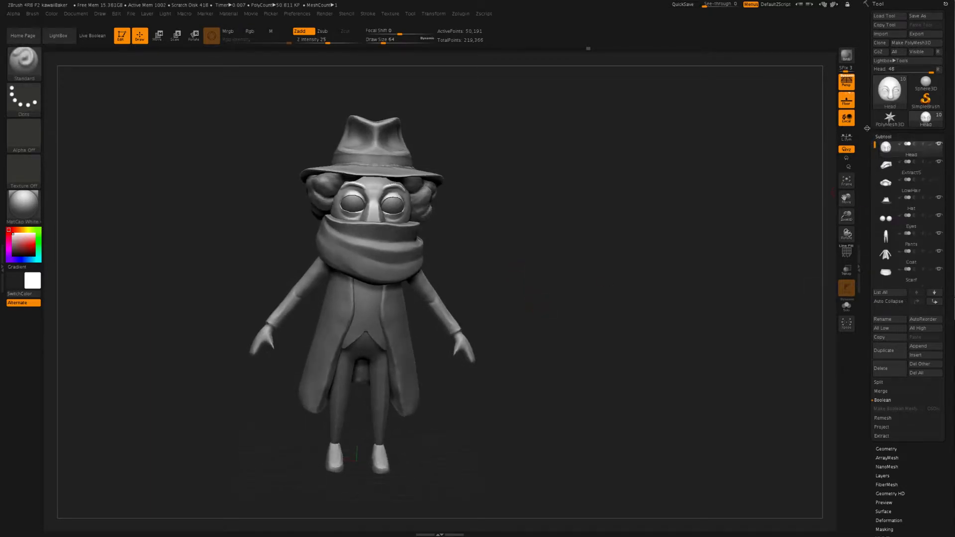
left_click(847, 306)
mouse_move(531, 289)
left_mouse_down("ctrl")
mouse_move(586, 290)
mouse_move(553, 304)
left_mouse_up("ctrl")
mouse_move(488, 307)
left_mouse_down()
mouse_move(490, 287)
mouse_move(446, 296)
mouse_move(424, 258)
mouse_move(474, 304)
mouse_move(433, 268)
left_mouse_up()
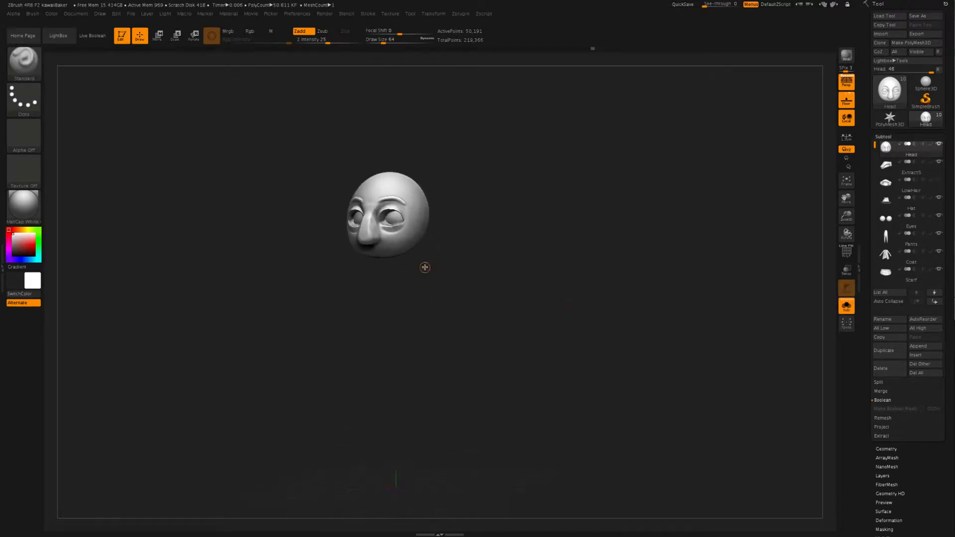
right_click_drag(425, 266, 515, 338, "ctrl")
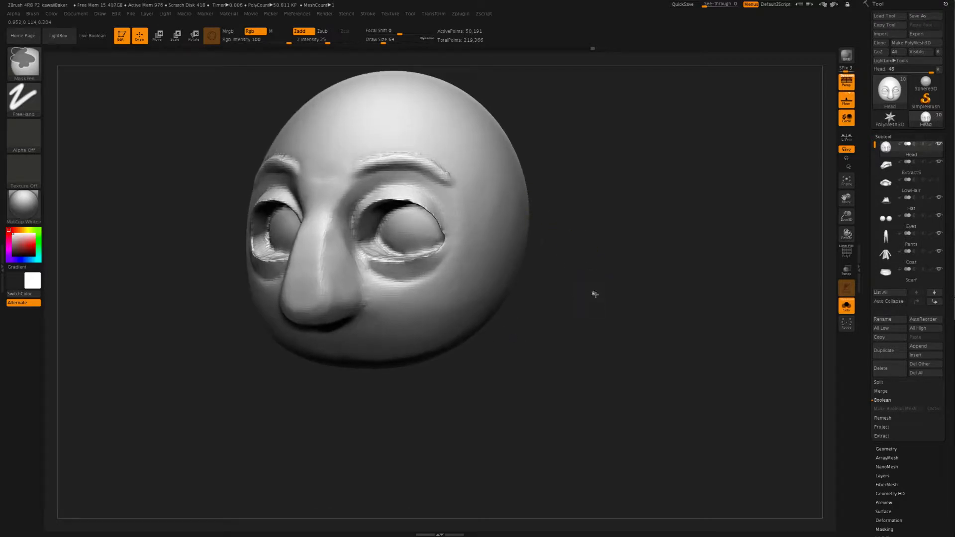
left_click_drag(582, 320, 601, 313)
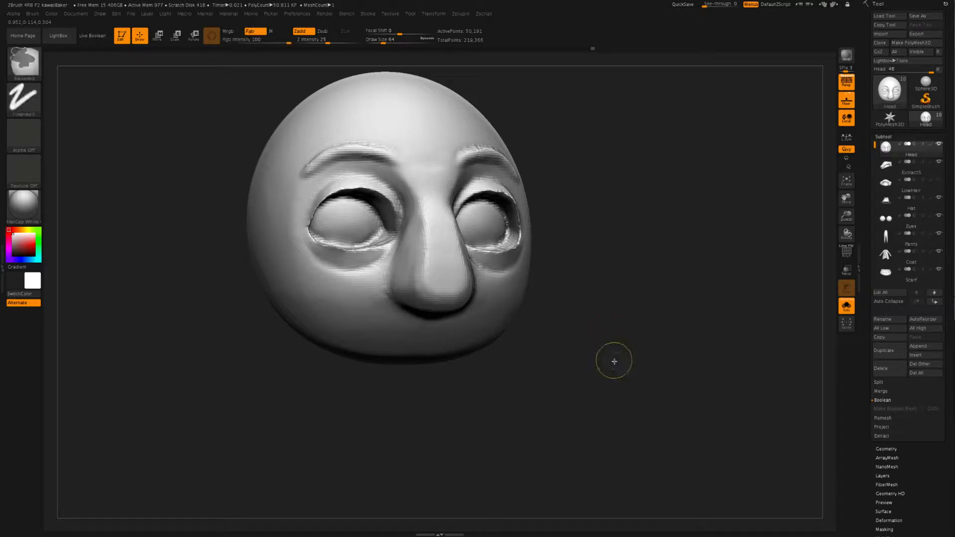
mouse_move(614, 362)
left_mouse_down("ctrl")
mouse_move(569, 378)
mouse_move(580, 364)
mouse_move(561, 333)
mouse_move(599, 354)
mouse_move(535, 334)
left_mouse_up("ctrl")
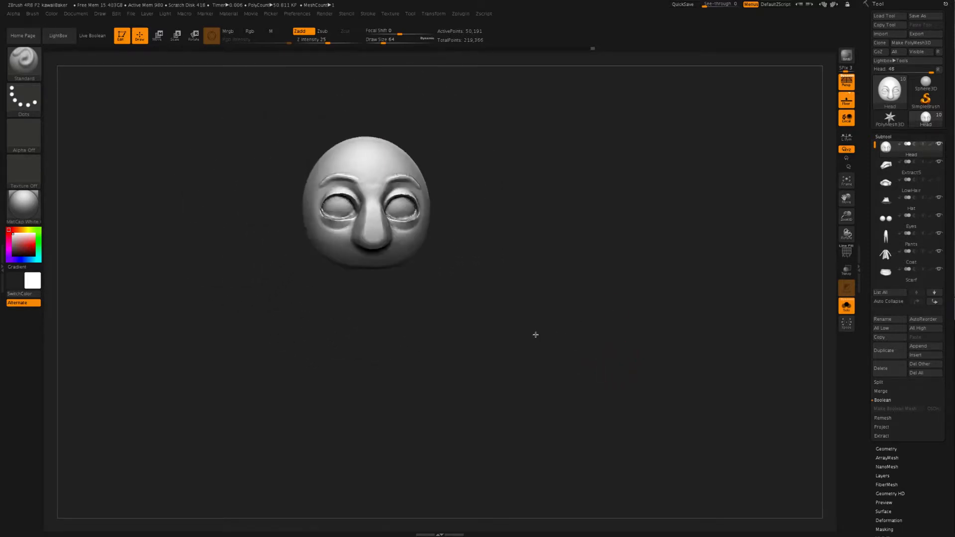
left_click(846, 305)
Step: Hide the Extract5 hair subtool, show LowHair in its place and examine the low-poly hair
mouse_move(631, 347)
left_mouse_down("alt")
mouse_move(628, 323)
mouse_move(628, 343)
mouse_move(537, 349)
mouse_move(627, 354)
mouse_move(558, 307)
mouse_move(554, 277)
mouse_move(543, 276)
left_mouse_up("alt")
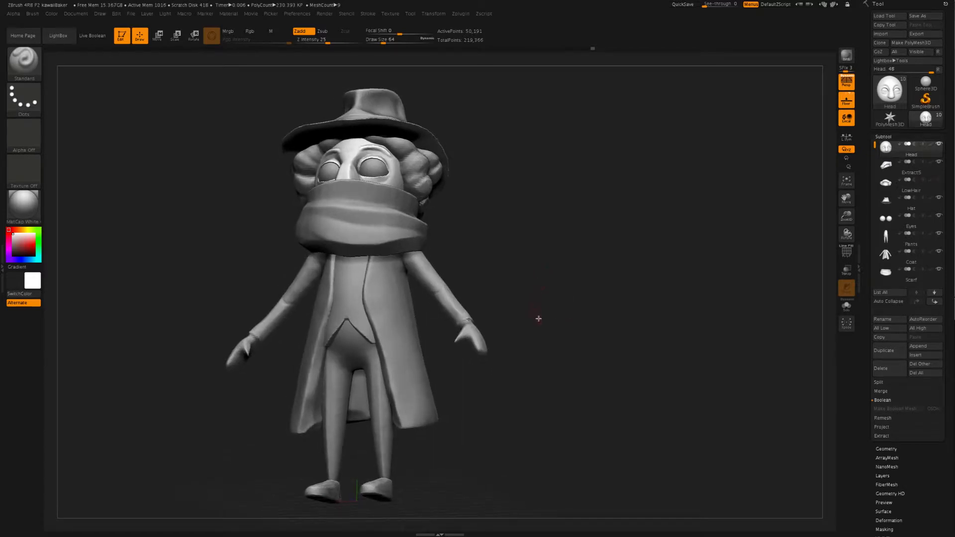
mouse_move(537, 319)
left_mouse_down()
mouse_move(562, 315)
mouse_move(546, 302)
mouse_move(625, 324)
mouse_move(661, 318)
mouse_move(538, 311)
left_mouse_up()
left_click_drag(547, 297, 565, 301)
left_click(938, 163)
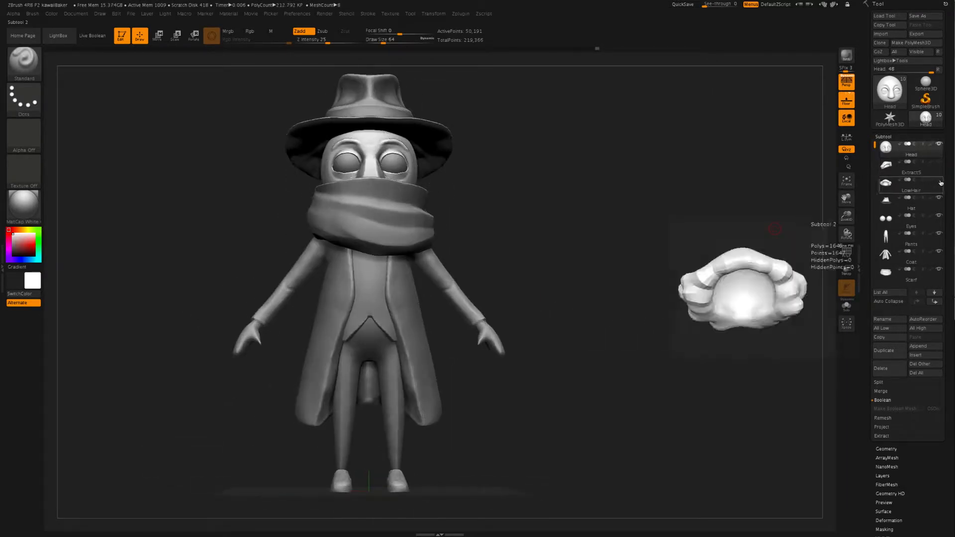
left_click(938, 179)
left_click_drag(556, 269, 457, 197)
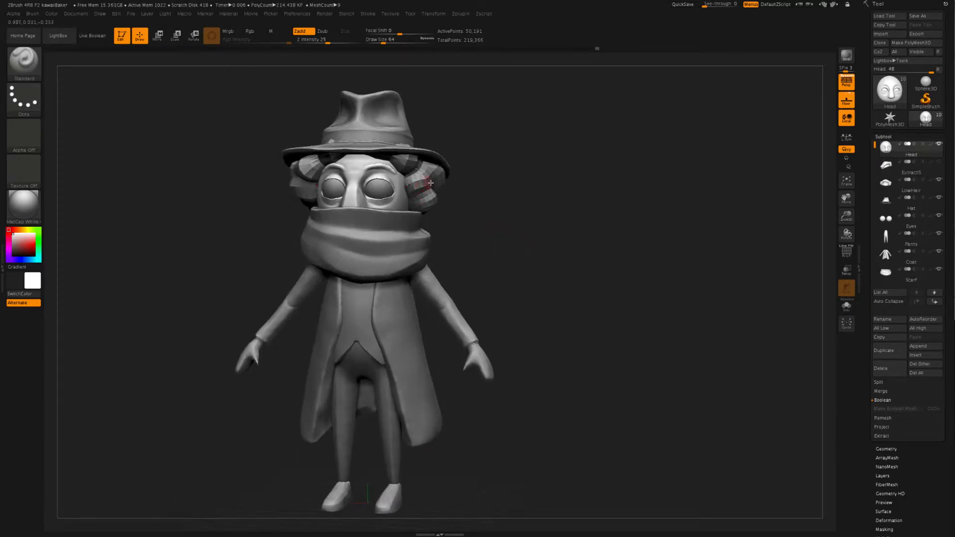
left_click_drag(522, 243, 651, 269)
Step: Hide the LowHair subtool, show the Extract5 hair again and view the character from an angle
left_click(938, 180)
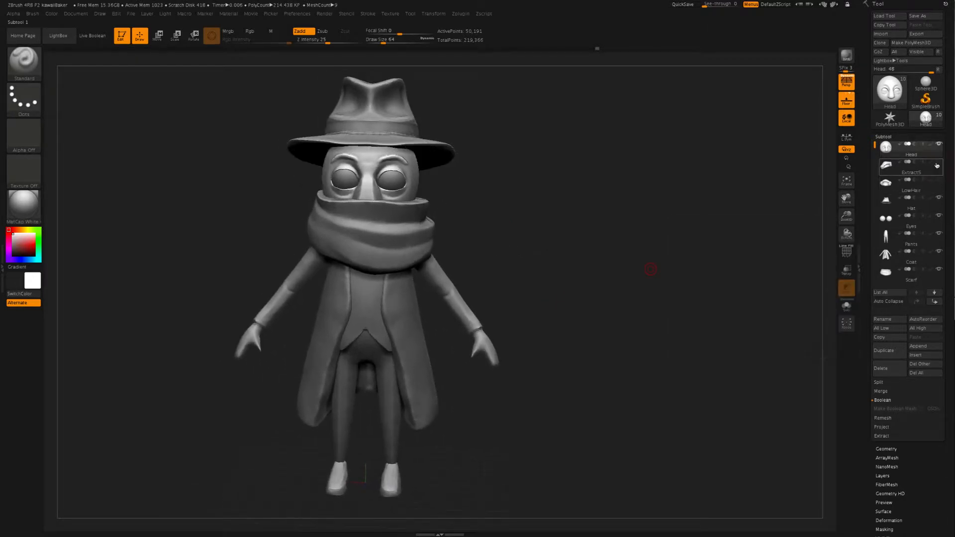
left_click(938, 161)
left_click_drag(565, 313, 626, 305)
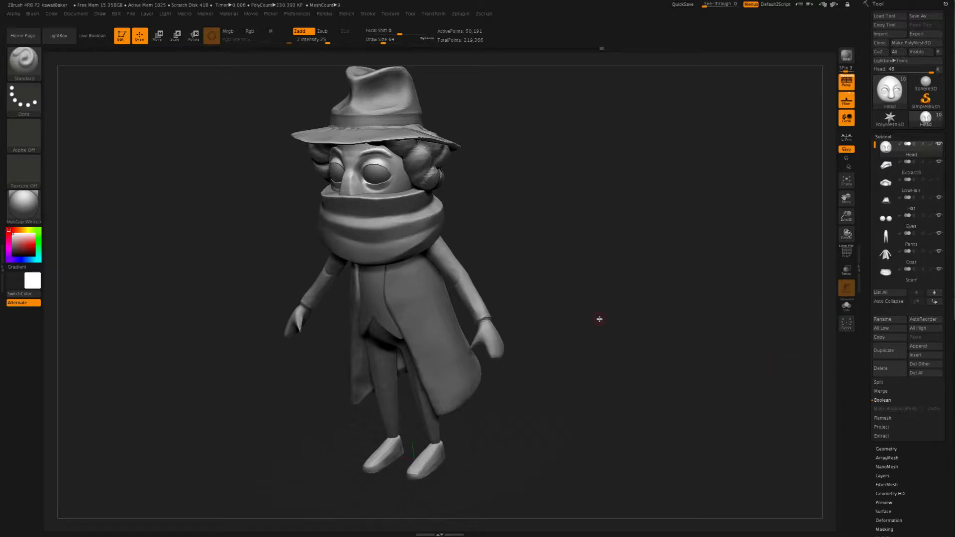
Step: Examine the sculpted character's face, scarf and coat up close, and the full figure from several angles
left_click_drag(606, 319, 641, 360)
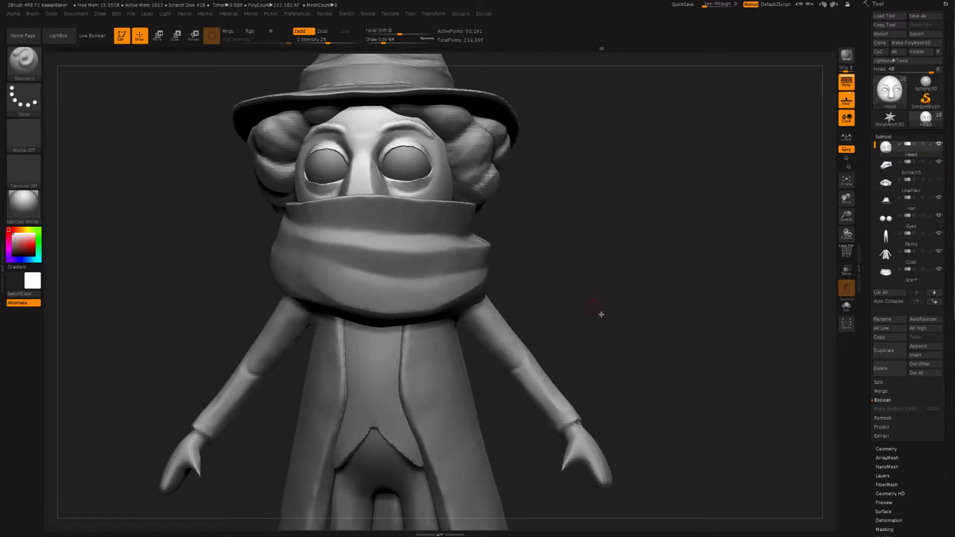
left_click_drag(643, 400, 630, 318)
left_click_drag(643, 379, 539, 247)
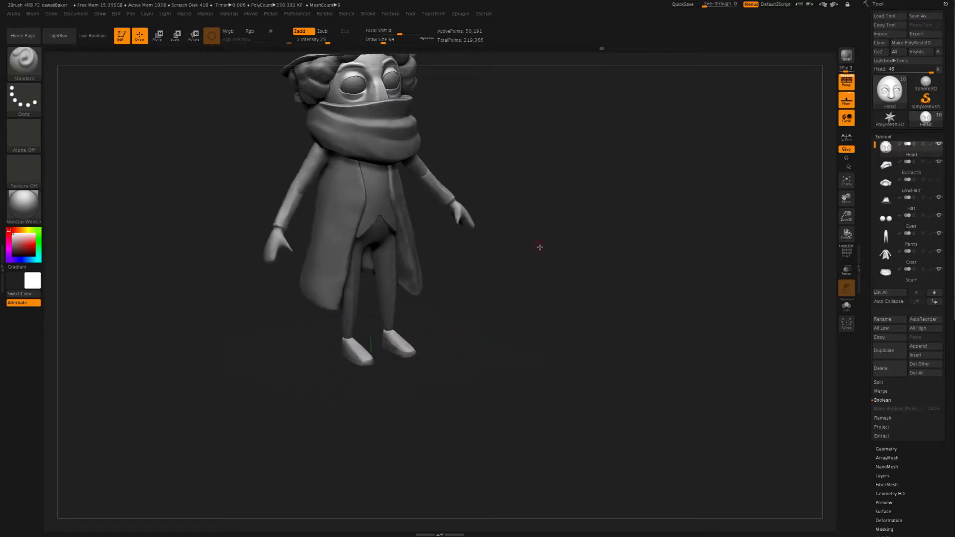
left_click_drag(541, 297, 557, 260)
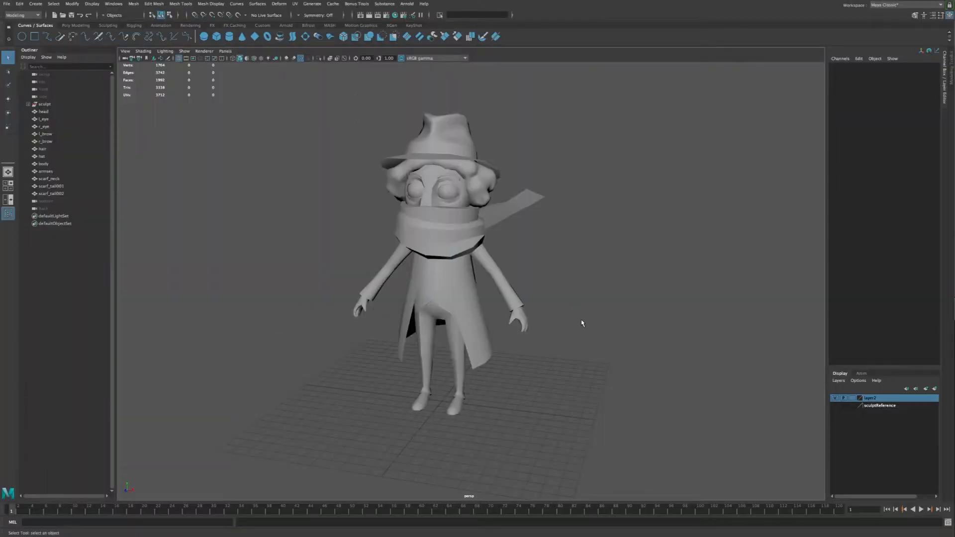
Step: Switch to Maya and view the low-poly version of the character from the front and both sides
mouse_move(582, 323)
left_mouse_down("alt")
mouse_move(672, 318)
mouse_move(629, 302)
mouse_move(646, 302)
mouse_move(670, 341)
mouse_move(582, 318)
left_mouse_up("alt")
middle_click_drag(575, 292, 547, 323, "alt")
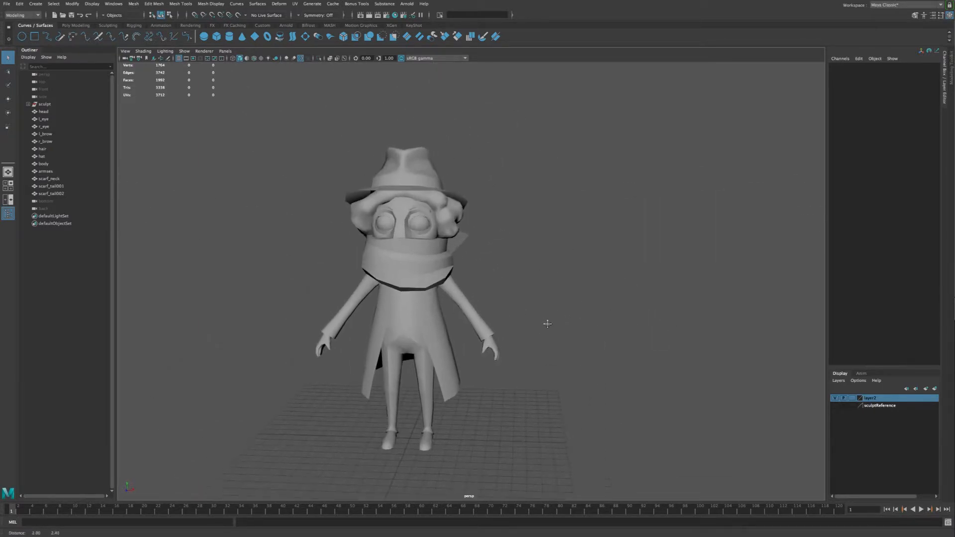
left_click_drag(565, 318, 547, 326, "alt")
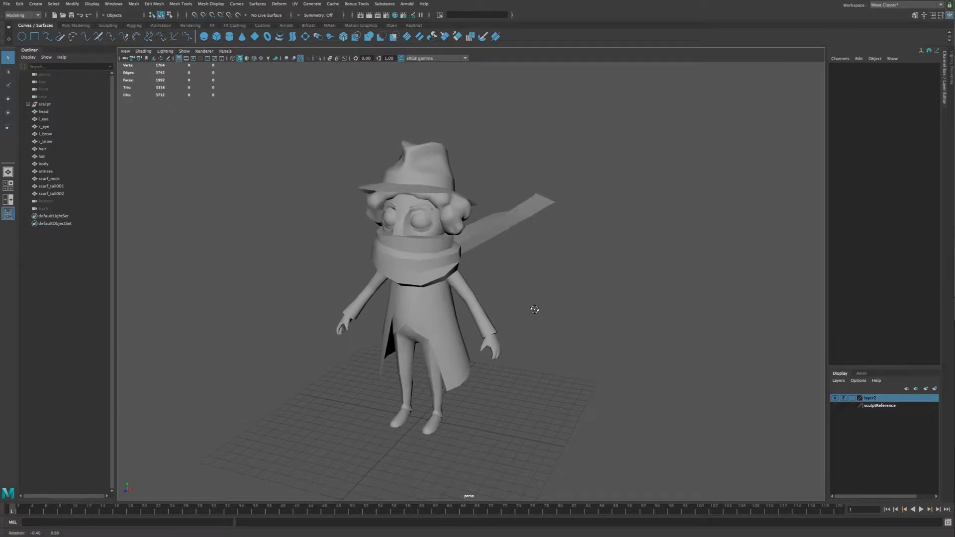
left_click_drag(533, 309, 584, 309, "alt")
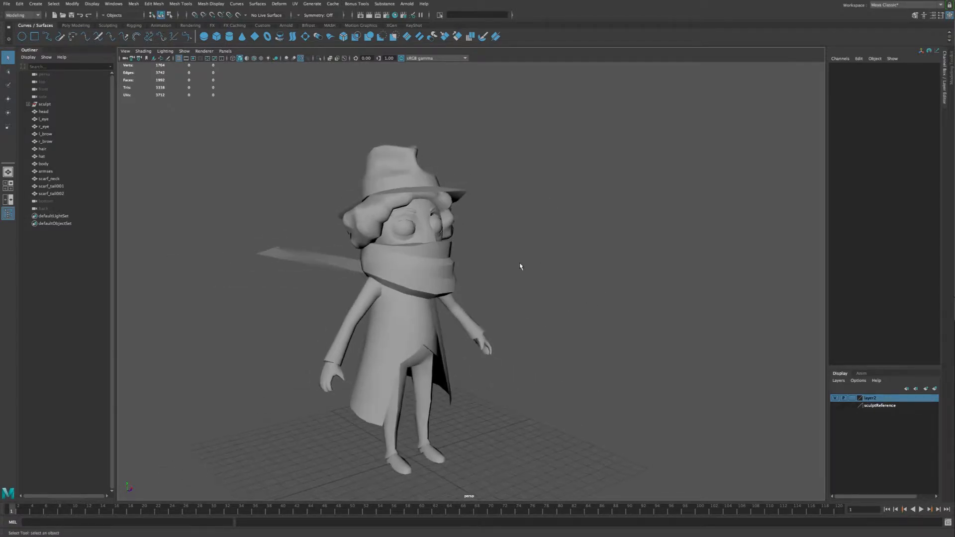
right_click_drag(521, 267, 578, 294, "alt")
left_click_drag(601, 298, 553, 317, "alt")
middle_click_drag(555, 315, 595, 279, "alt")
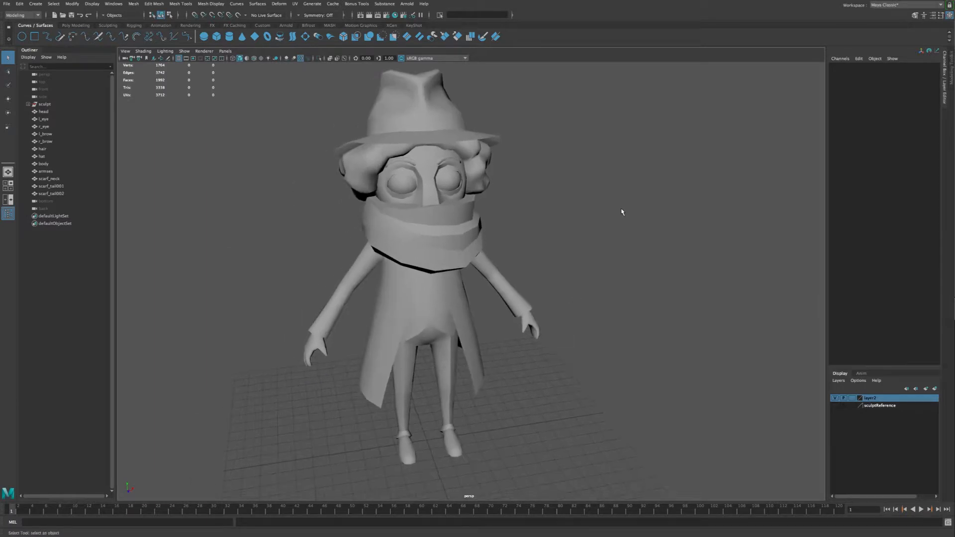
left_click_drag(538, 266, 549, 293, "alt")
Step: Select all the character's meshes to inspect their wireframe from several angles, and clear the selection
left_click_drag(320, 128, 572, 460)
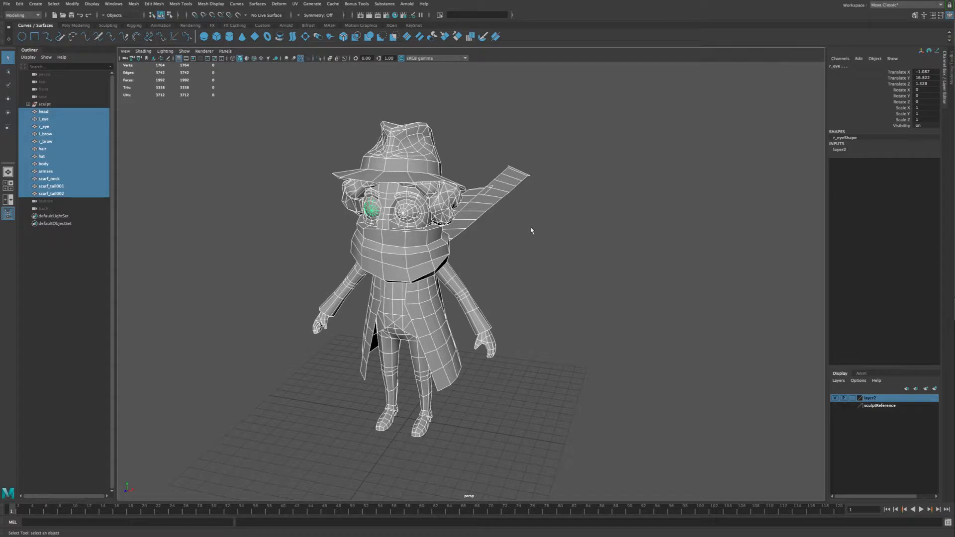
left_click_drag(531, 231, 523, 326, "alt")
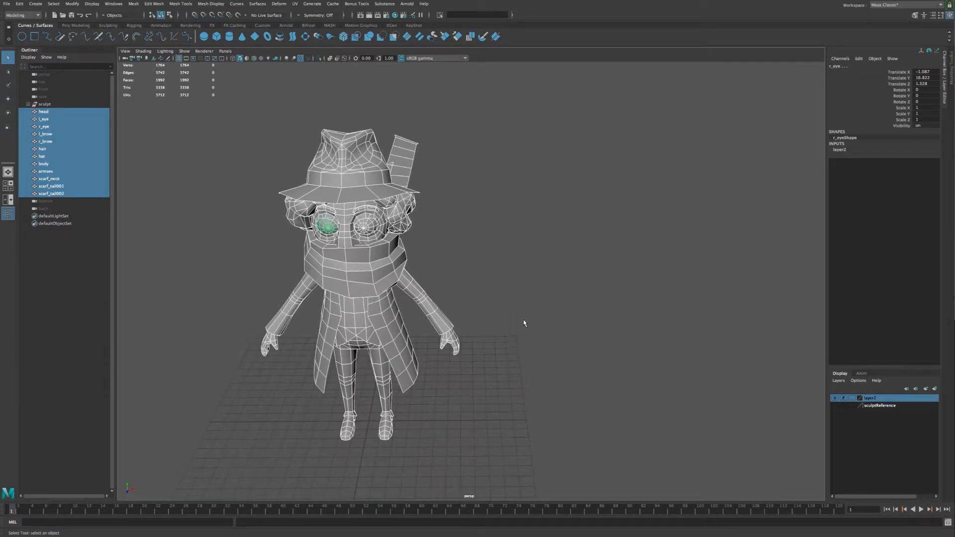
left_click_drag(504, 352, 546, 333, "alt")
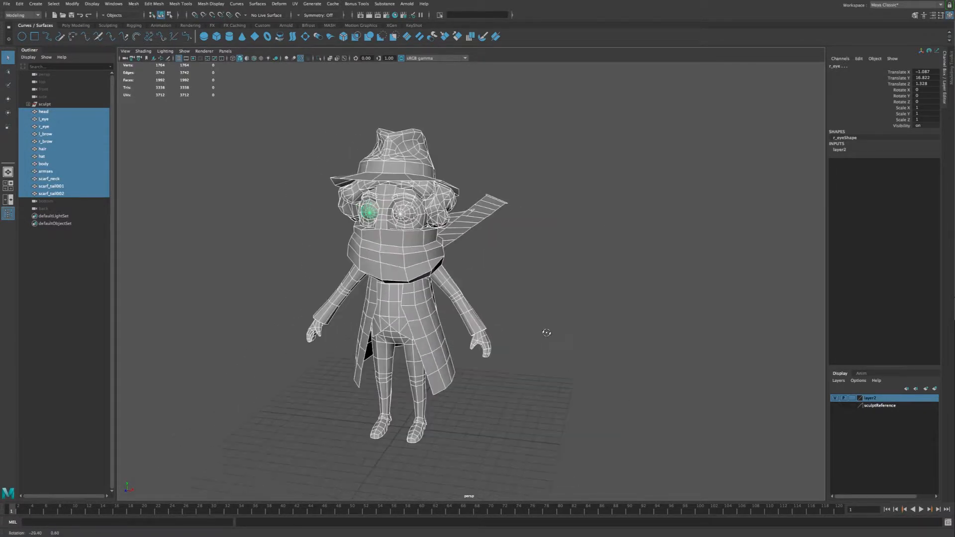
mouse_move(534, 295)
right_mouse_down("alt")
mouse_move(550, 337)
mouse_move(525, 289)
right_mouse_up("alt")
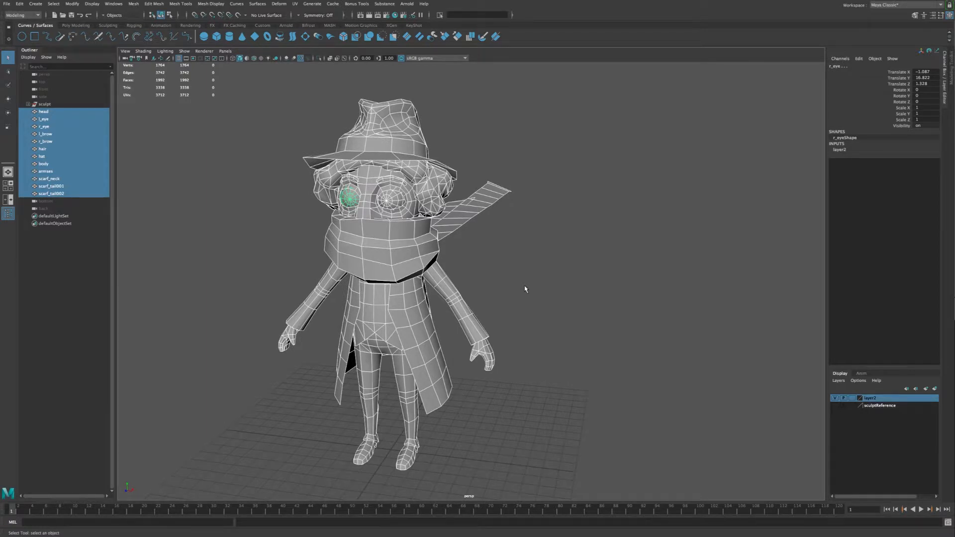
left_click(526, 318)
left_click_drag(526, 319, 598, 336, "alt")
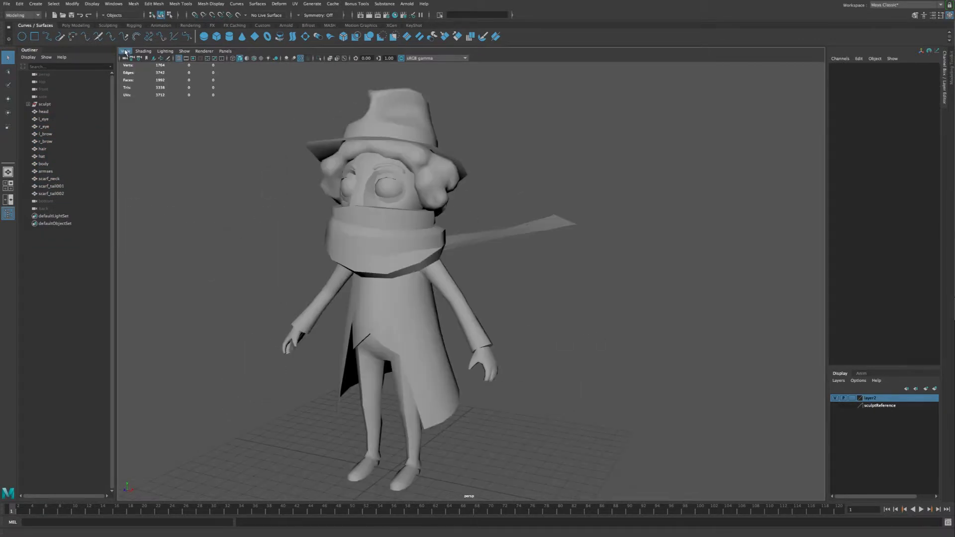
Step: Turn on Wireframe on Shaded and examine the topology of the face, eyes and scarf up close
left_click(125, 52)
left_click(144, 52)
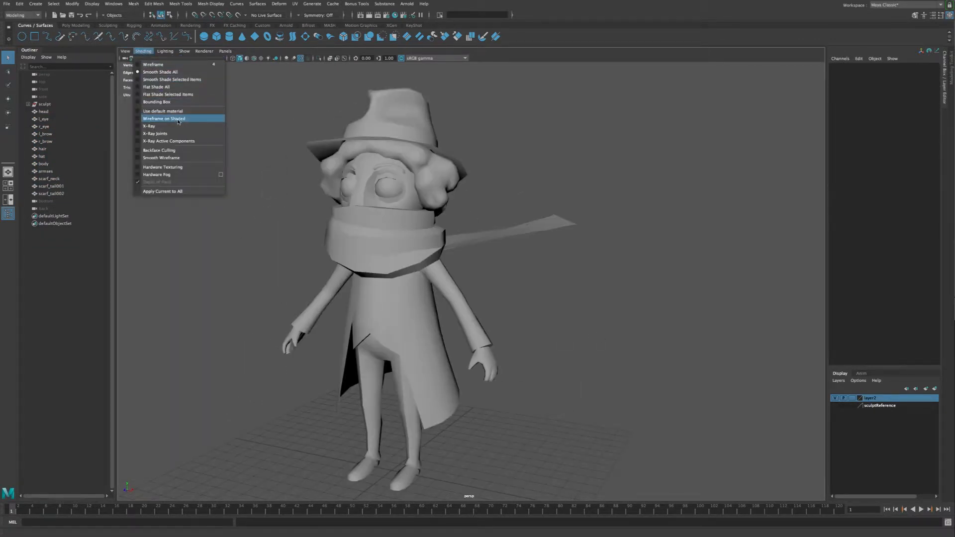
left_click(179, 121)
left_click_drag(574, 332, 583, 311, "alt")
right_click_drag(572, 298, 594, 292, "alt")
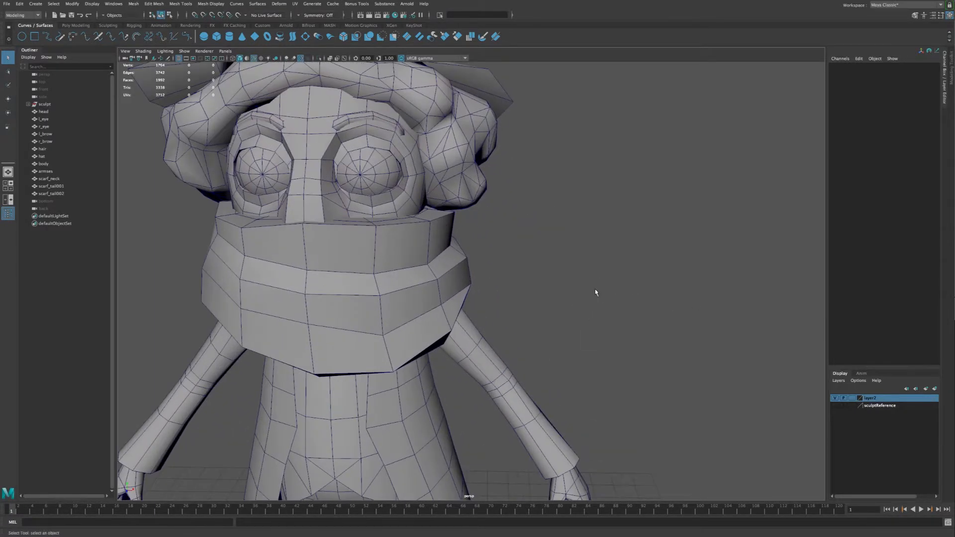
middle_click_drag(595, 292, 601, 312, "alt")
left_click_drag(602, 311, 604, 300, "alt")
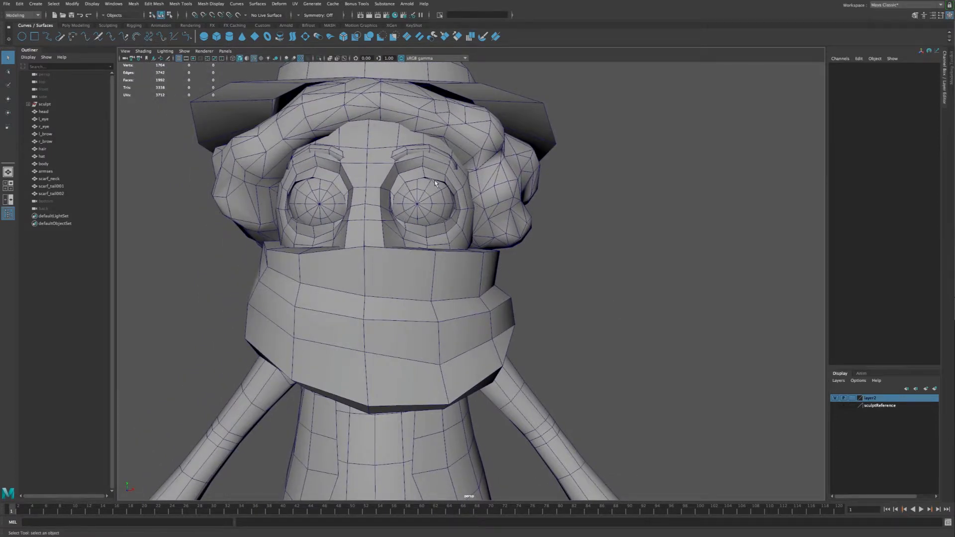
Step: Examine the edge flow of the coat, arms, legs and hat from several angles
right_click_drag(595, 333, 546, 314, "alt")
middle_click_drag(546, 314, 507, 209, "alt")
left_click_drag(557, 231, 517, 237, "alt")
middle_click_drag(437, 428, 453, 303, "alt")
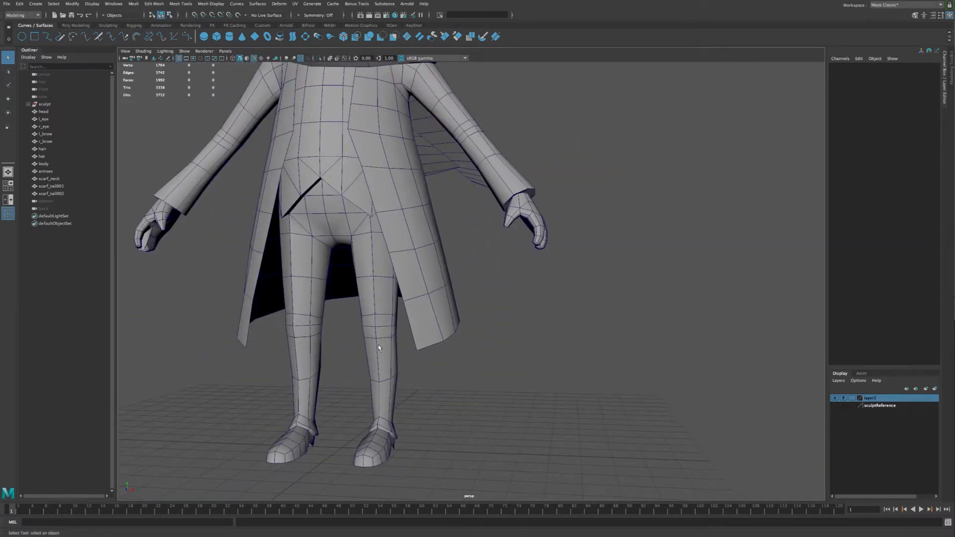
left_click_drag(379, 349, 486, 363, "alt")
right_click_drag(486, 363, 552, 348, "alt")
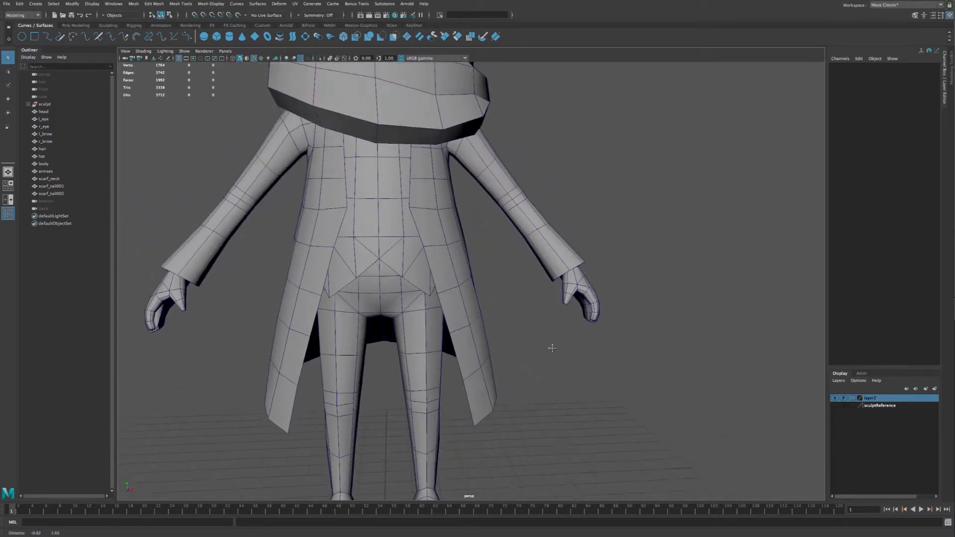
left_click_drag(552, 349, 543, 299, "alt")
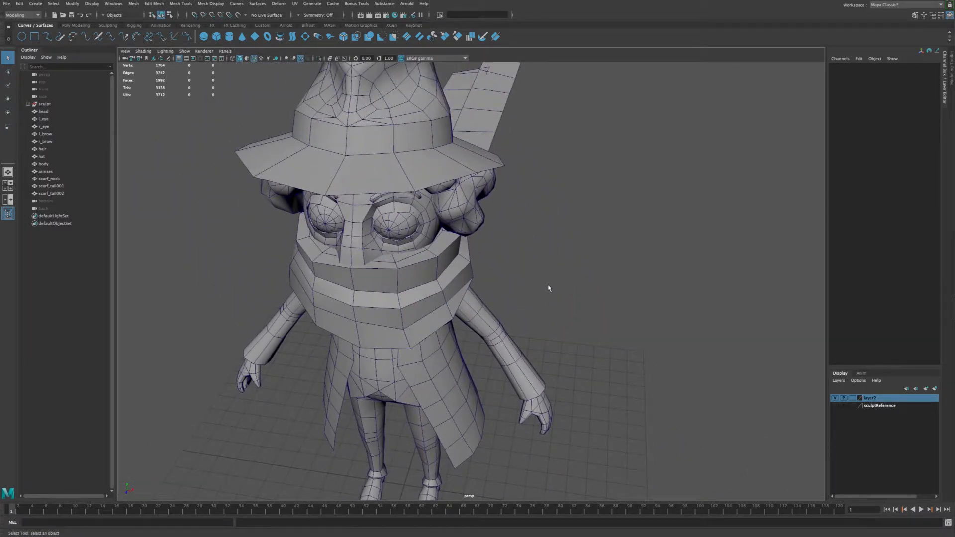
middle_click_drag(548, 288, 545, 309, "alt")
left_click_drag(545, 309, 554, 290, "alt")
right_click_drag(554, 290, 520, 277, "alt")
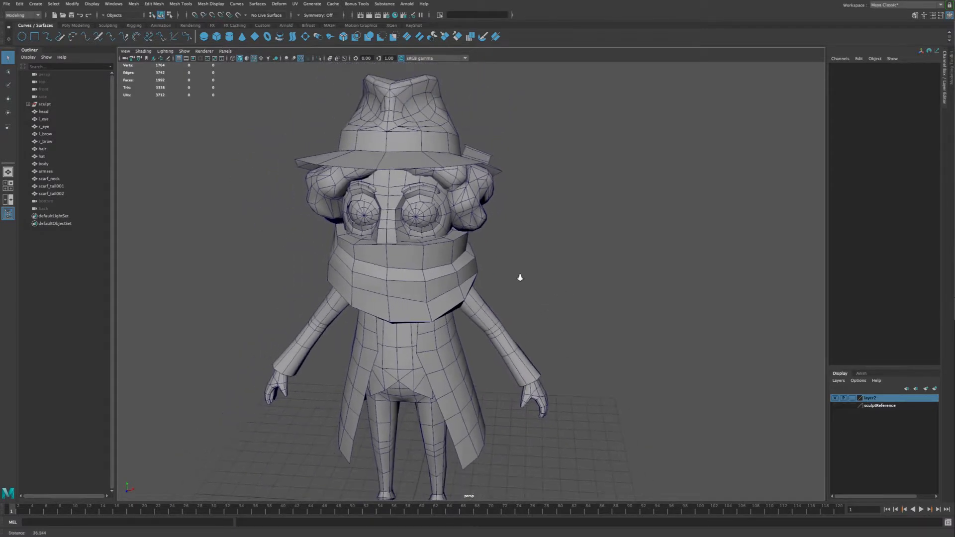
left_click_drag(547, 305, 533, 285, "alt")
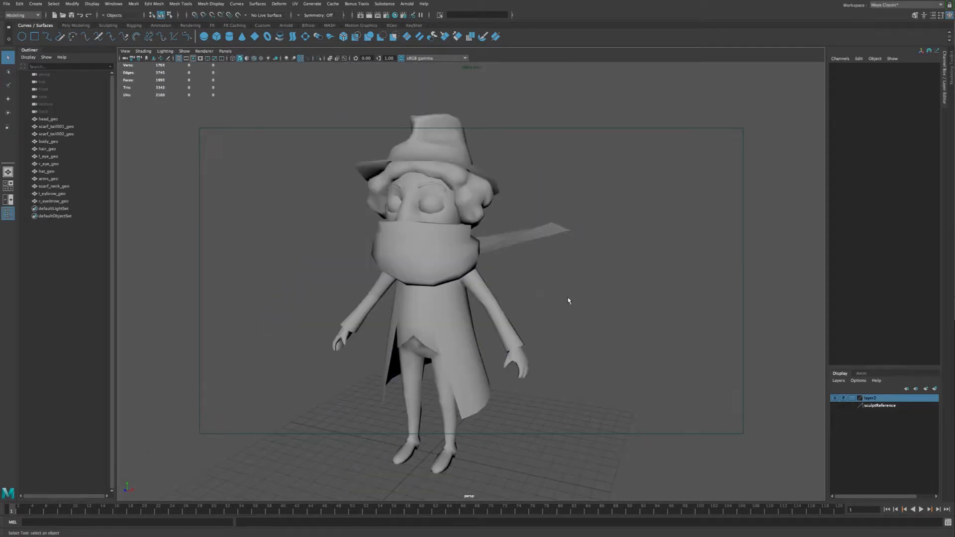
Step: Select all the character's meshes, open the UV Editor without its UV Toolkit, and enlarge its window
left_click_drag(312, 122, 619, 472)
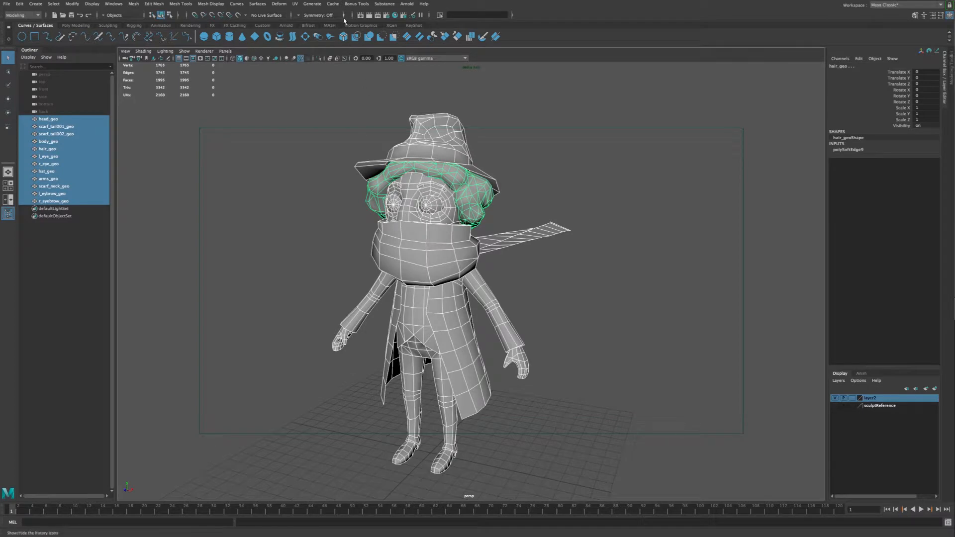
left_click(295, 4)
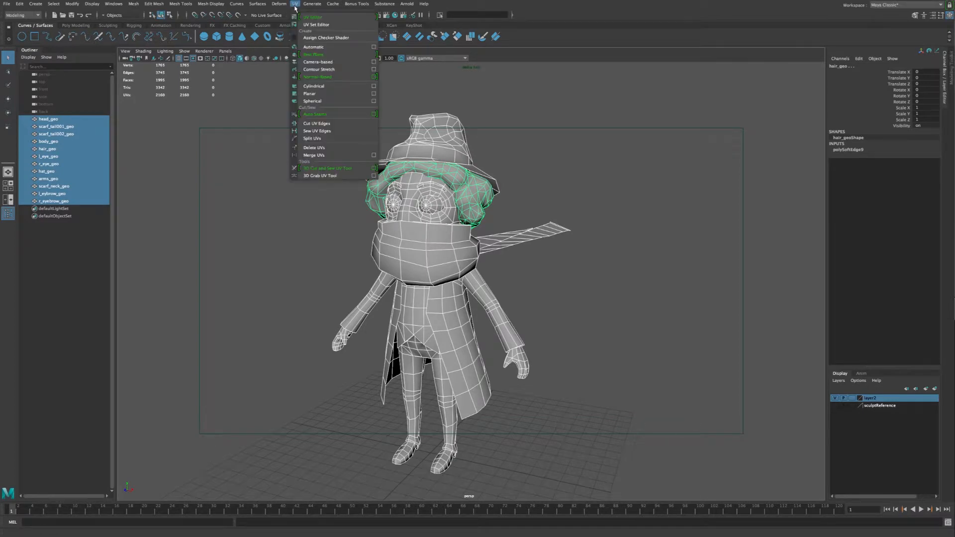
left_click(334, 17)
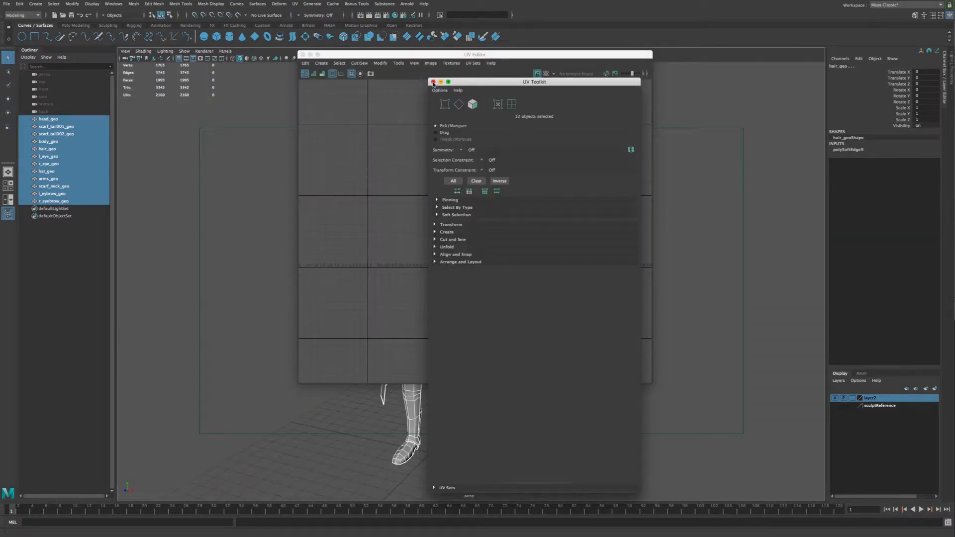
left_click(432, 81)
left_click_drag(432, 54, 330, 55)
left_click_drag(549, 381, 687, 468)
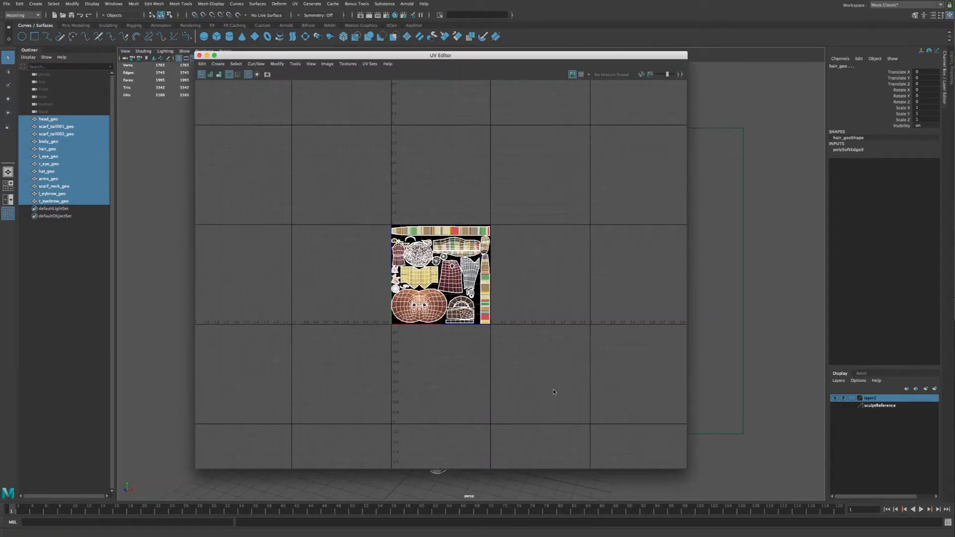
Step: Examine the complete textured UV layout of the character in the UV Editor
scroll(580, 326, "up", 5)
right_click_drag(786, 398, 781, 397, "alt")
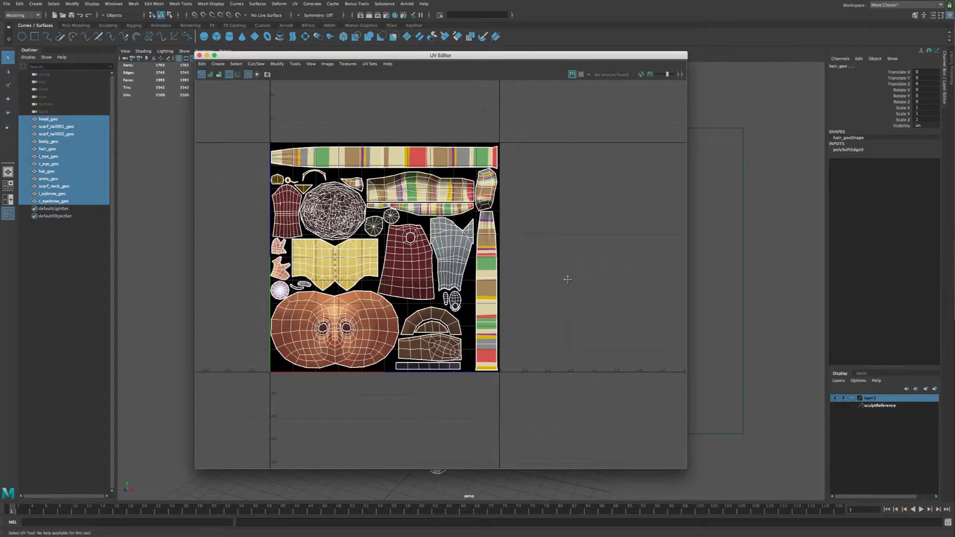
middle_click_drag(485, 260, 540, 259, "alt")
right_click_drag(540, 259, 654, 337, "alt")
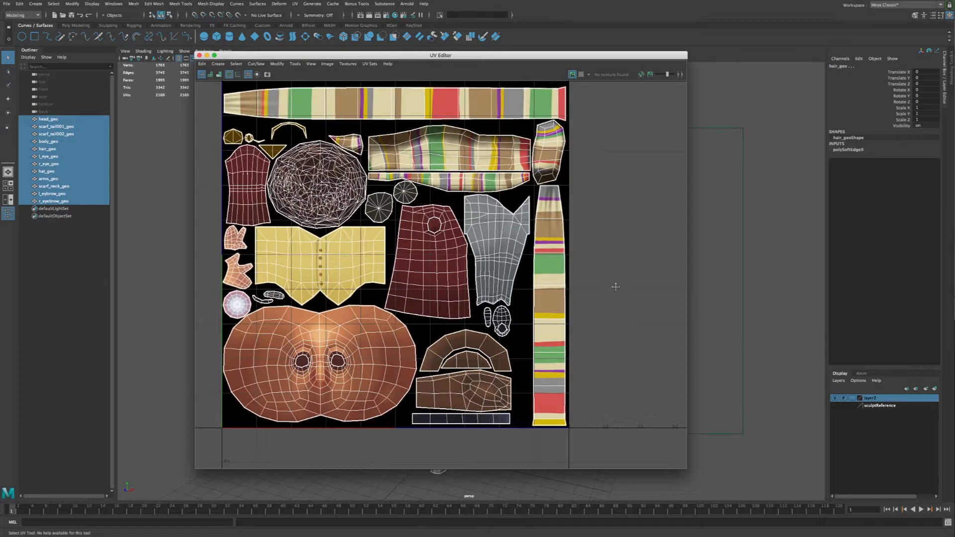
middle_click_drag(615, 287, 623, 299, "alt")
right_click_drag(616, 295, 606, 277, "alt")
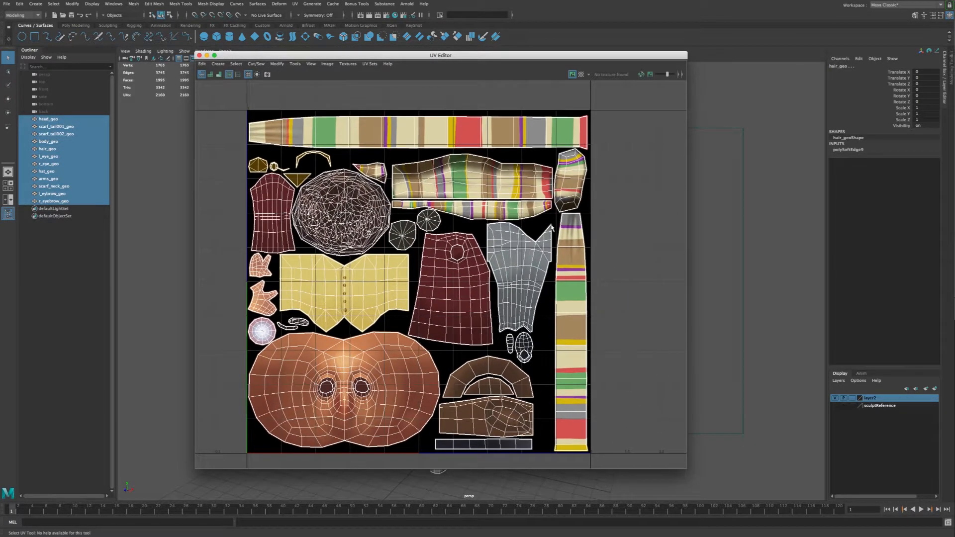
Step: Turn off the texture image in the UV Editor and inspect the bare UV shells up close
left_click(572, 75)
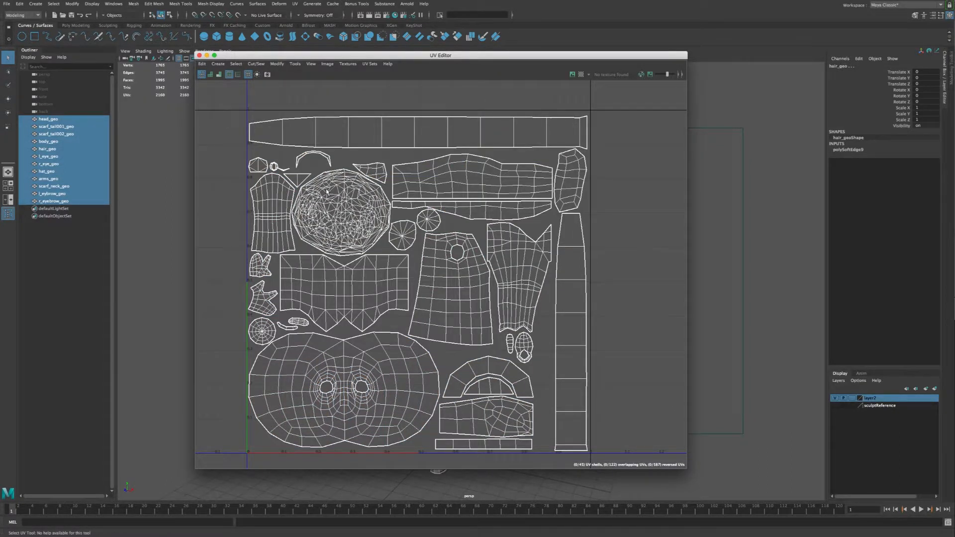
right_click_drag(327, 192, 510, 293, "alt")
right_click_drag(418, 280, 318, 299, "alt")
left_click(161, 350)
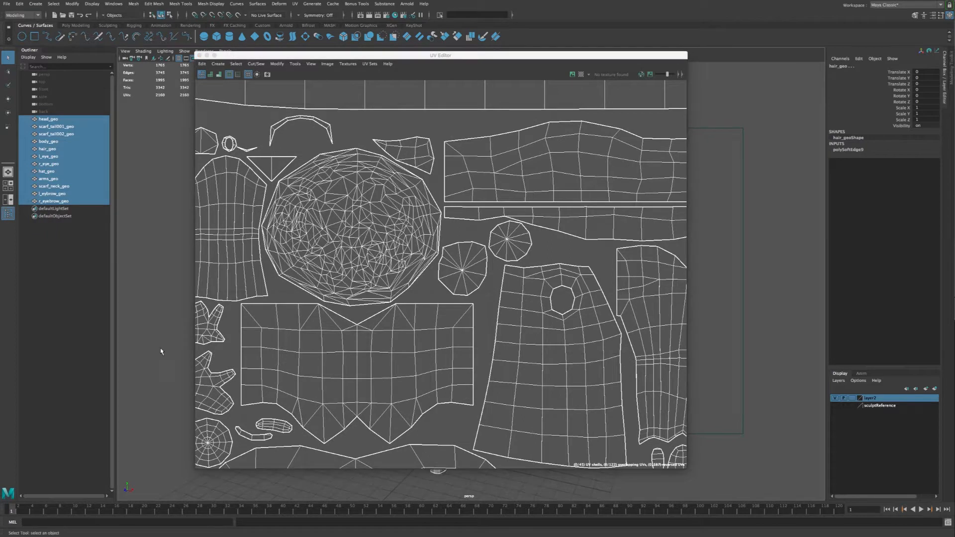
Step: Move the UV Editor beside the character and hide the hat_geo mesh
left_click_drag(376, 54, 737, 89)
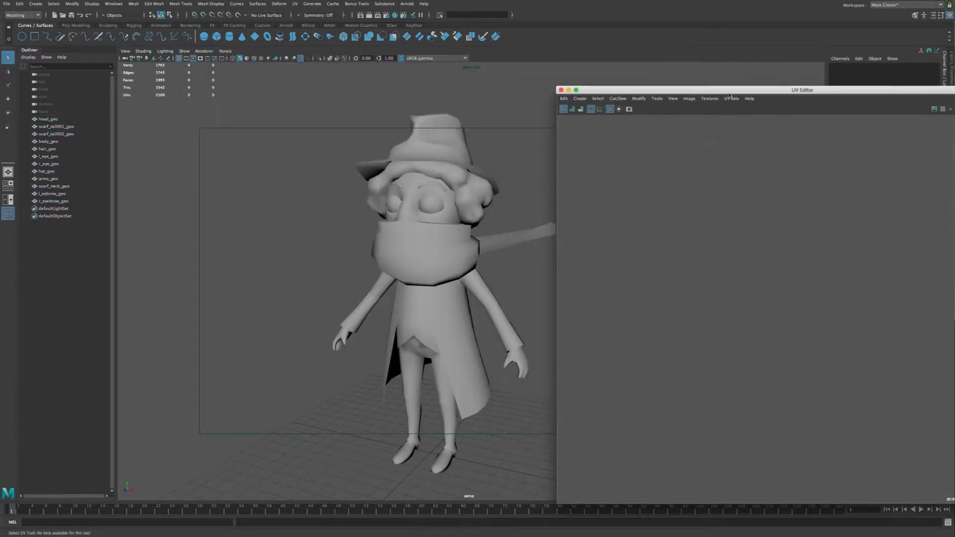
left_click(470, 158)
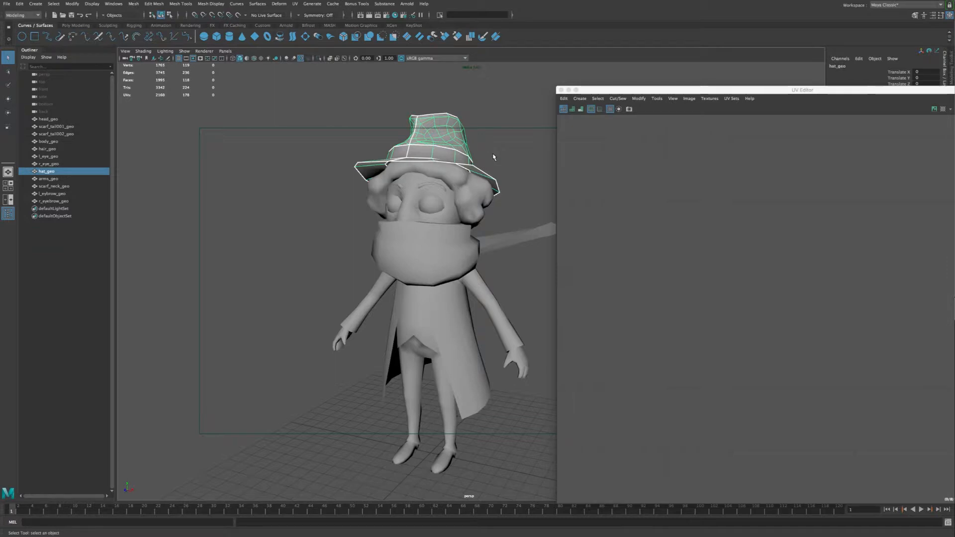
key("ctrl+h")
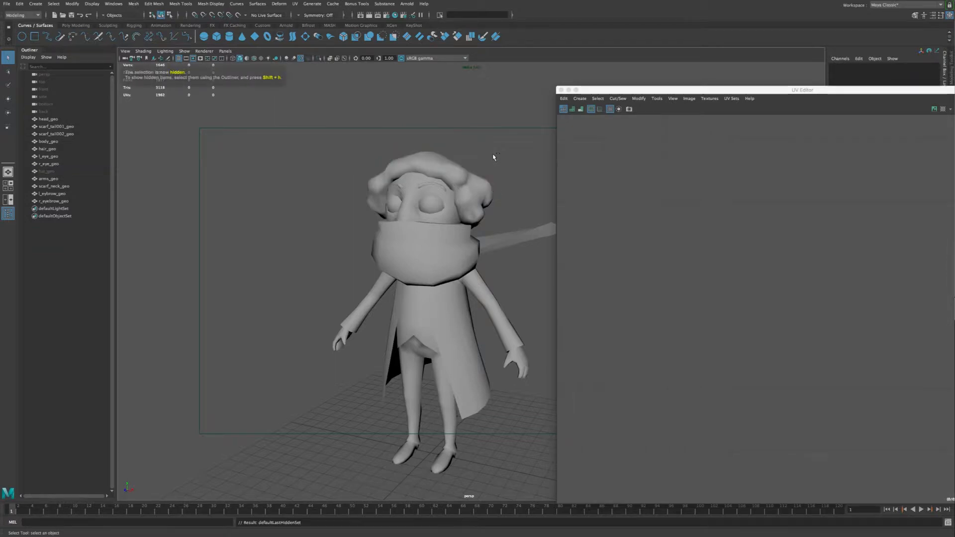
Step: Select the hair_geo mesh and examine it from both sides alongside its UV shell
left_click(474, 182)
left_click_drag(476, 186, 419, 178, "alt")
right_click_drag(419, 177, 488, 235, "alt")
key("f")
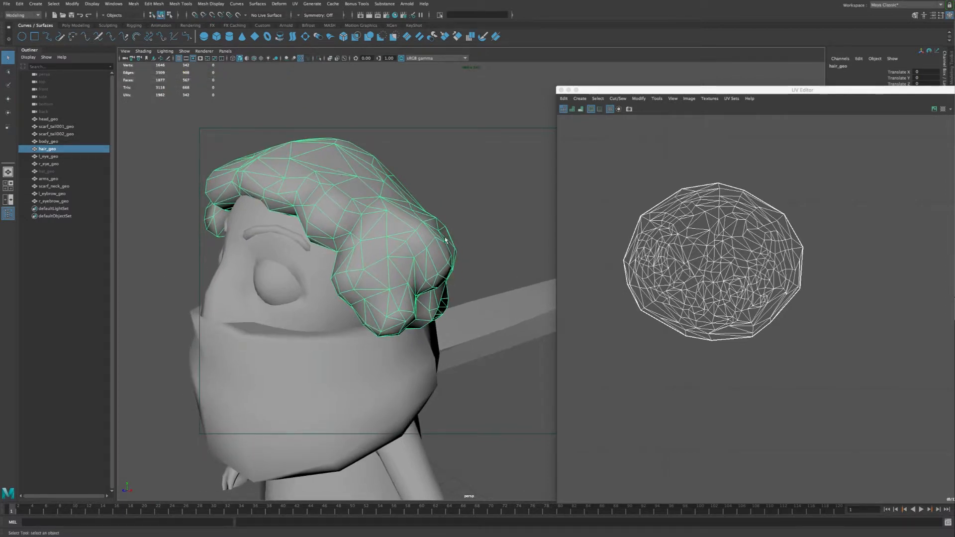
left_click_drag(456, 224, 442, 286, "alt")
left_click_drag(267, 354, 325, 264, "alt")
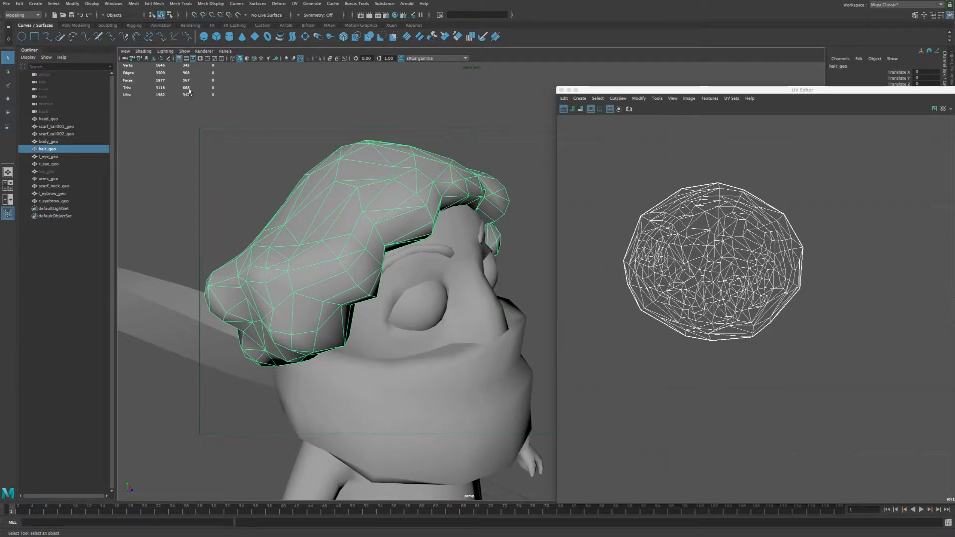
key("a")
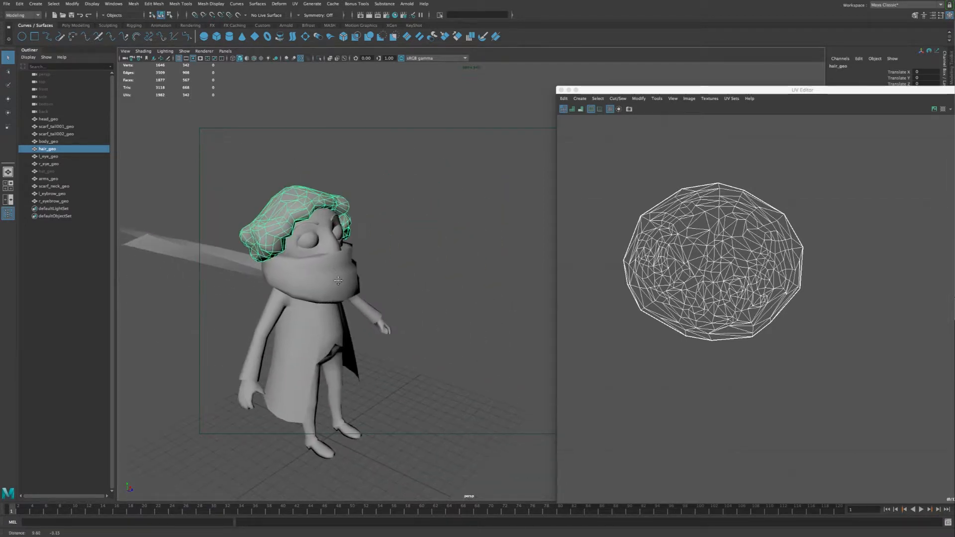
Step: Swap the selection to every visible mesh except the hair, clear it, and unhide the hat_geo mesh
key("ctrl+shift+i")
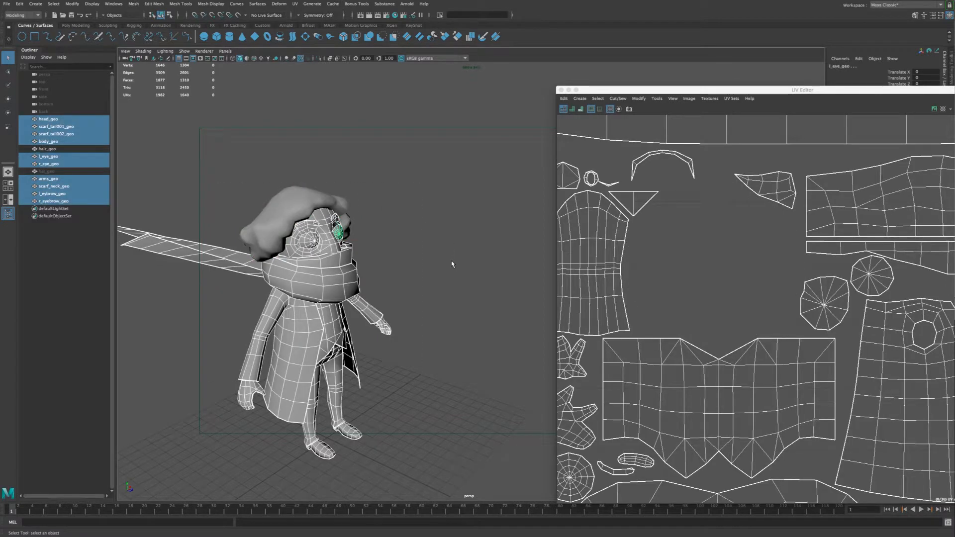
left_click(408, 224)
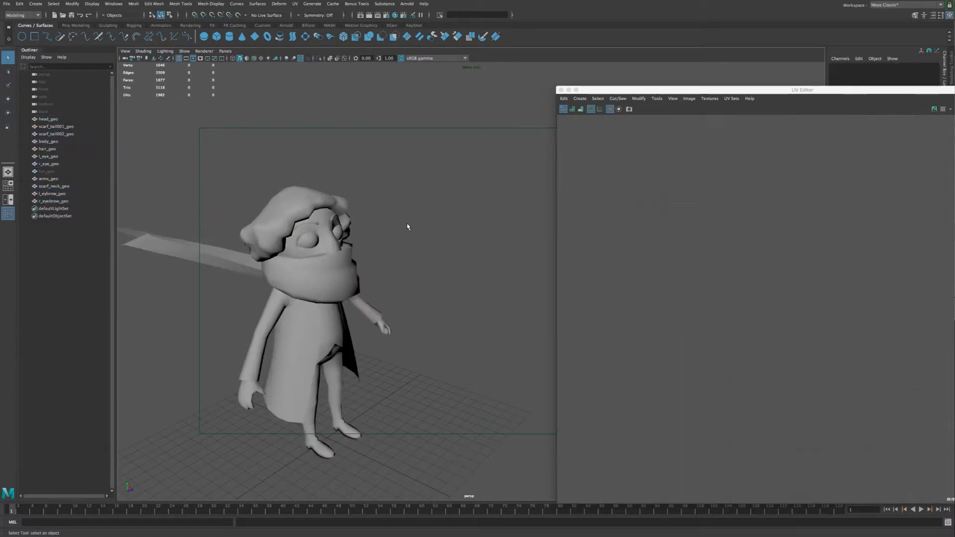
left_click_drag(407, 224, 397, 235, "alt")
left_click(63, 172)
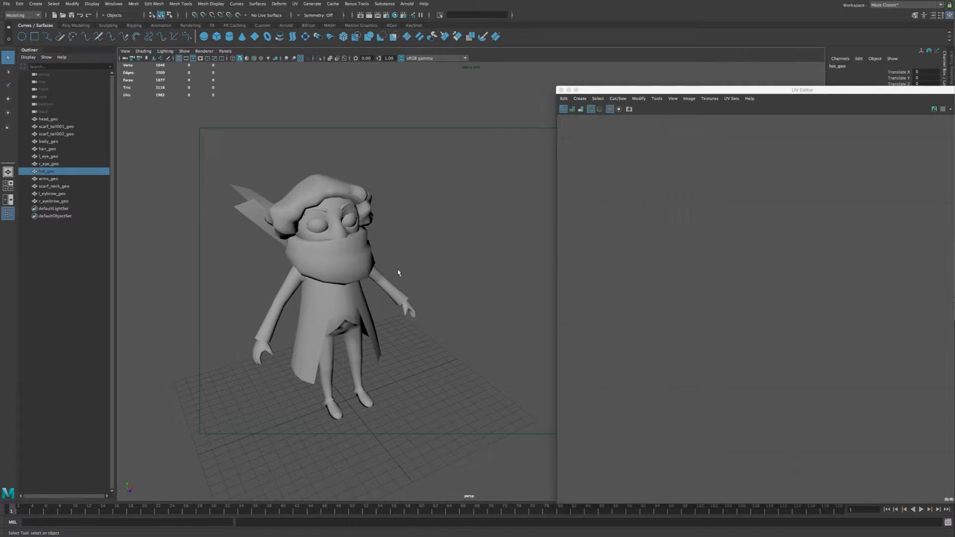
key("h")
left_click(442, 241)
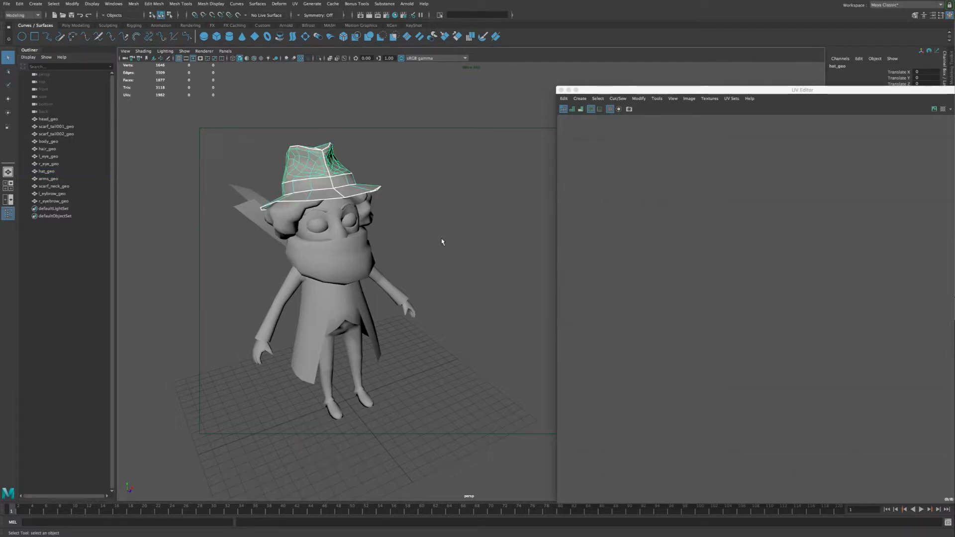
Step: Select all the character's meshes and examine their complete UV layout in the UV Editor
left_click_drag(430, 140, 192, 483)
left_click_drag(743, 91, 487, 64)
scroll(586, 301, "down", 3)
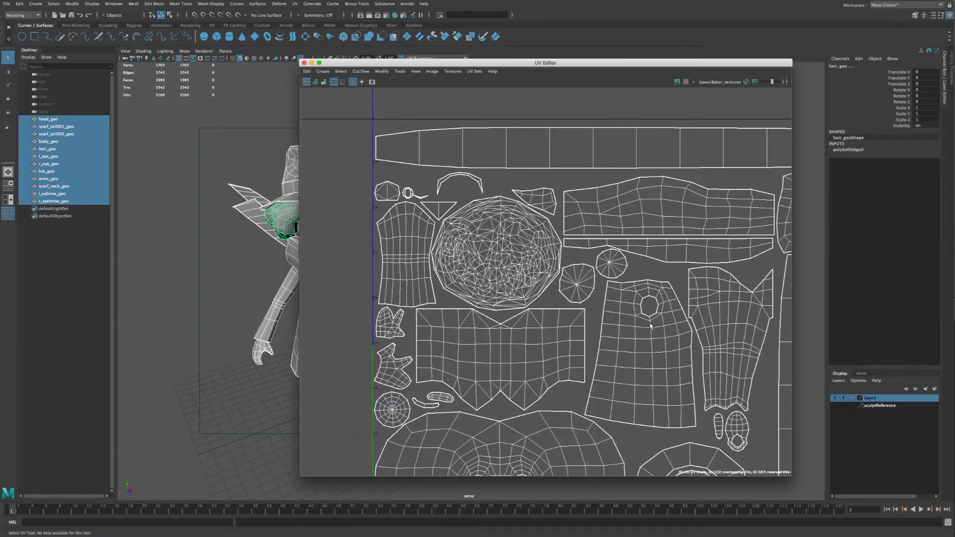
middle_click_drag(579, 294, 532, 267, "alt")
right_click_drag(580, 300, 452, 296, "alt")
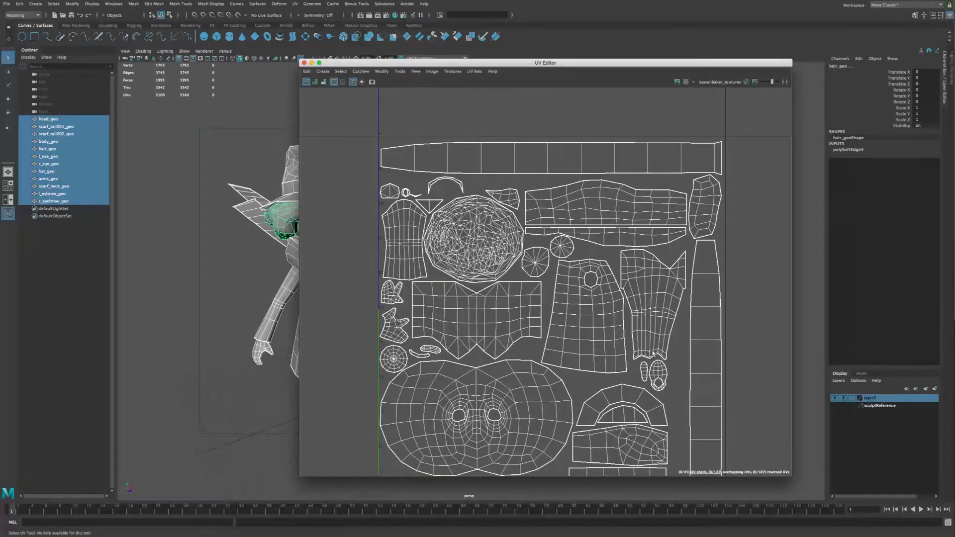
middle_click_drag(719, 364, 703, 321, "alt")
right_click_drag(575, 273, 617, 284, "alt")
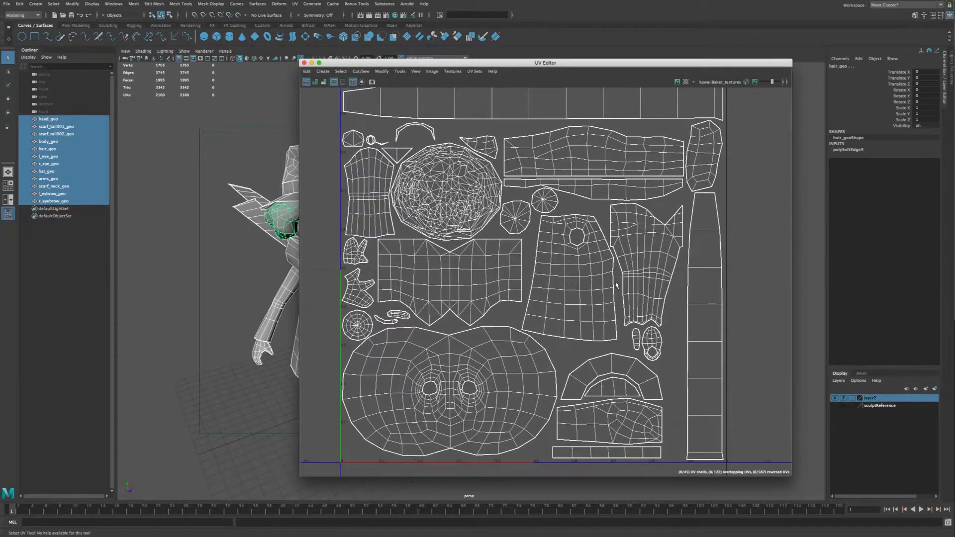
right_click_drag(700, 283, 671, 283, "alt")
middle_click_drag(687, 286, 692, 295, "alt")
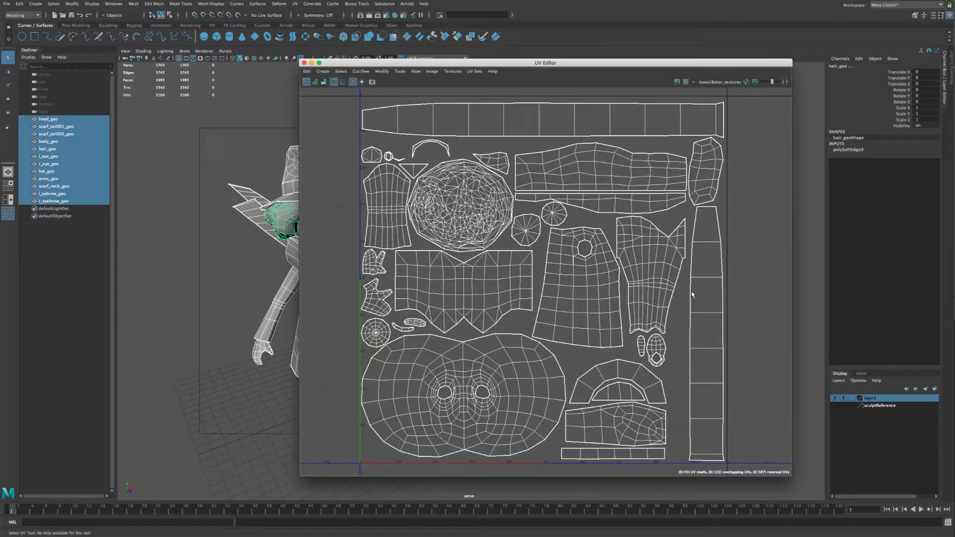
Step: Reposition and resize the UV Editor, display the texture image behind the shells, and hide the grid and texture borders
left_click_drag(575, 66, 371, 35)
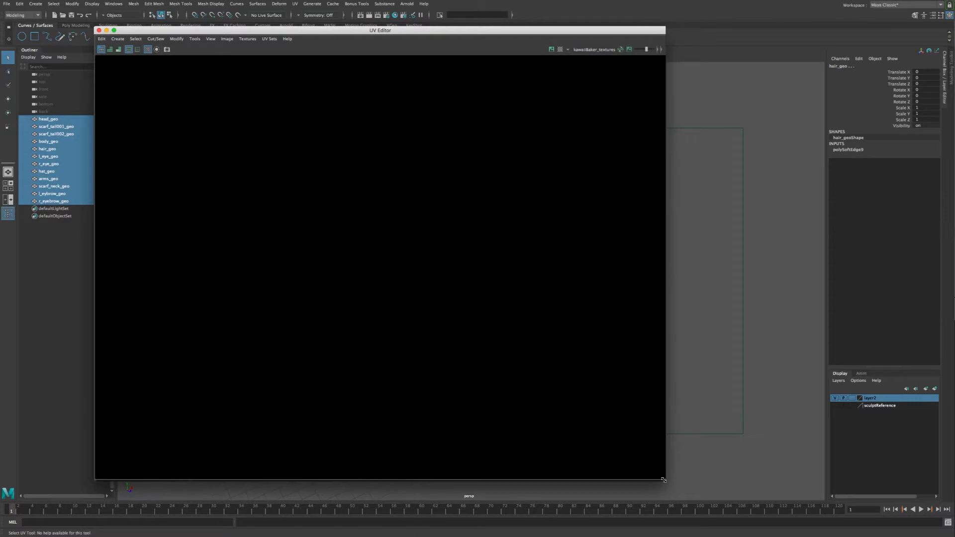
left_click_drag(665, 476, 604, 489)
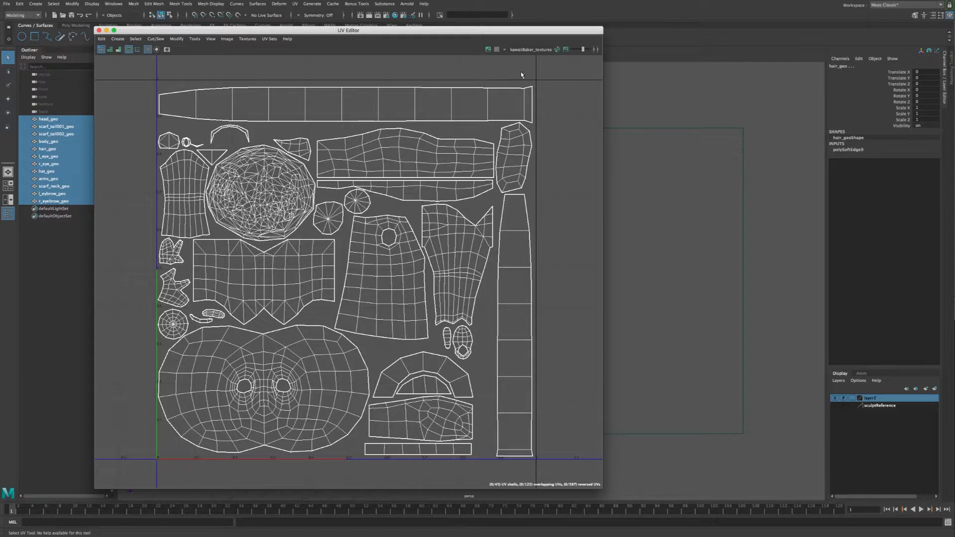
left_click(488, 49)
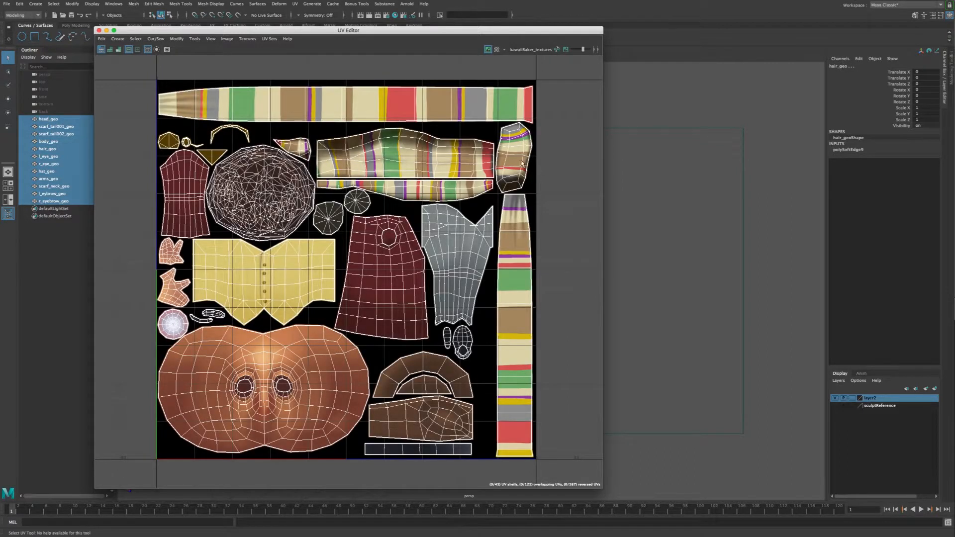
left_click(148, 49)
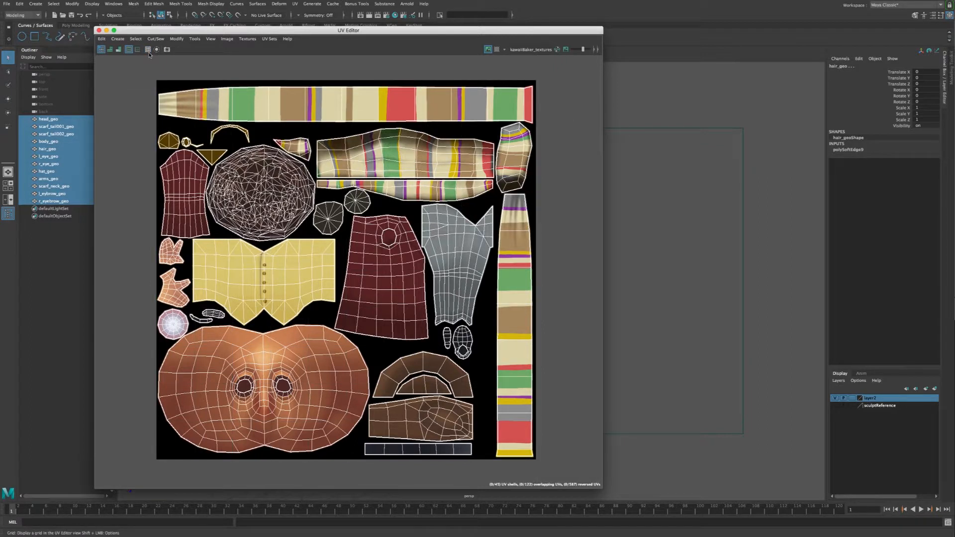
left_click(129, 49)
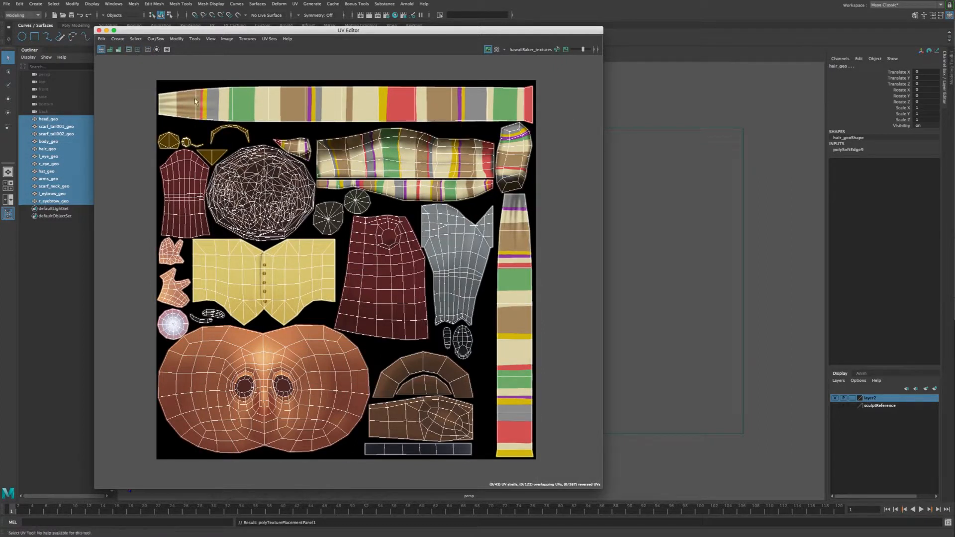
scroll(358, 266, "up", 2)
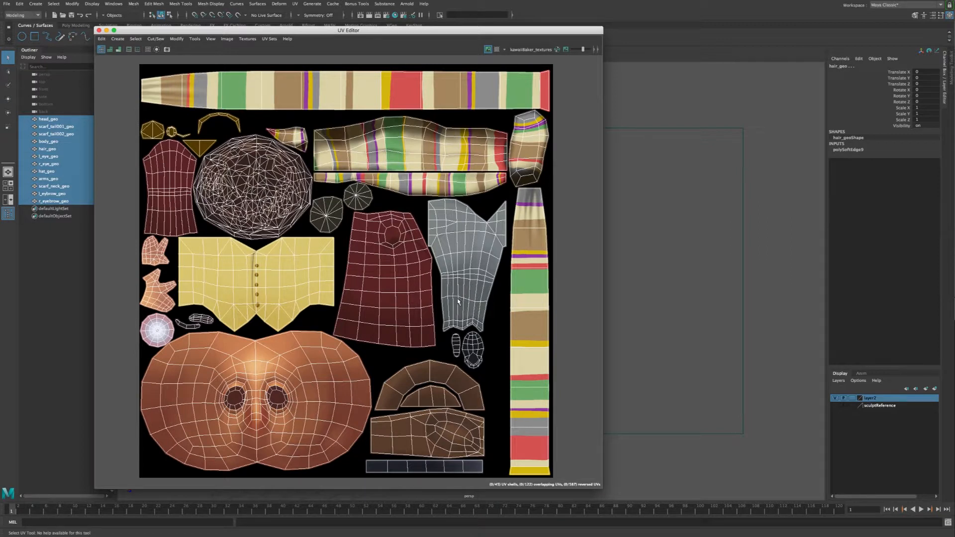
Step: Close the UV Editor and examine the textured, rigged character from the front and side
left_click(98, 31)
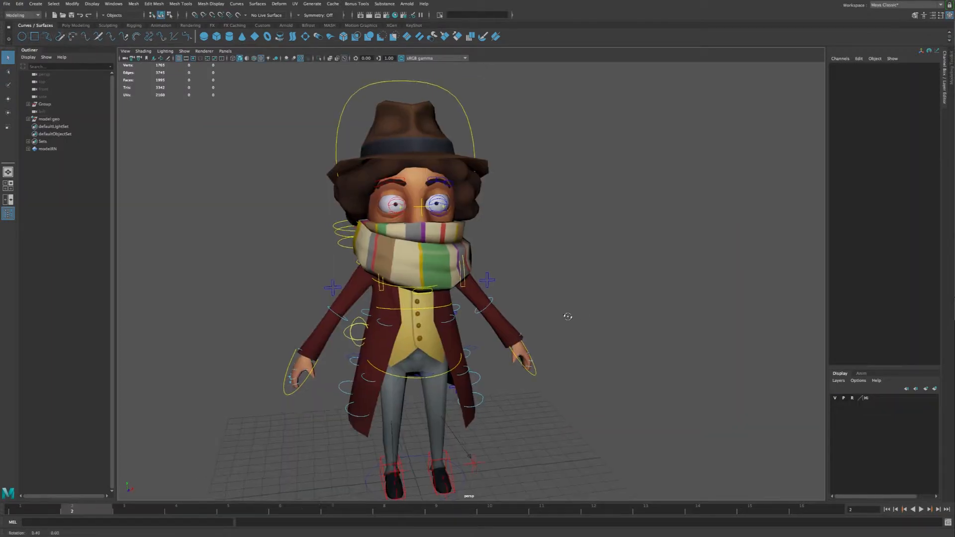
left_click_drag(438, 276, 497, 276, "alt")
scroll(497, 276, "up", 3)
right_click_drag(497, 276, 520, 303, "alt")
middle_click_drag(527, 279, 544, 289, "alt")
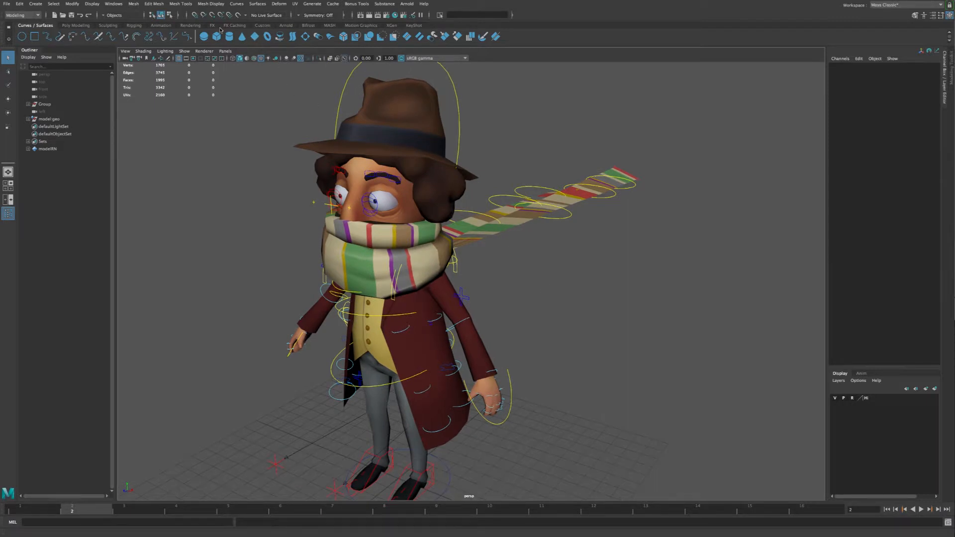
Step: Open the AdvancedSkeleton tool and collapse its Tools, Display, Optimize and Publish sections
left_click(262, 26)
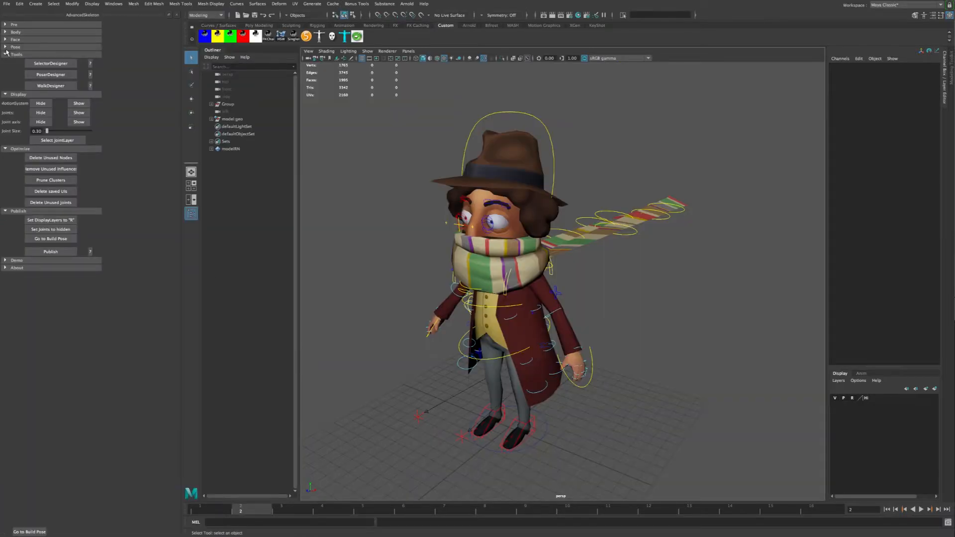
left_click(4, 54)
left_click(4, 61)
left_click(6, 69)
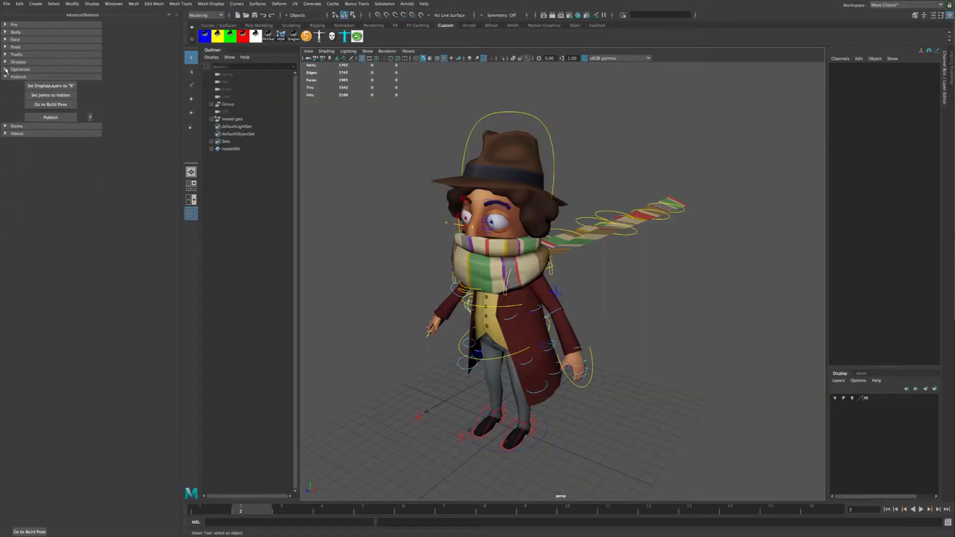
left_click(6, 76)
Step: Review the Pre and Body sections of AdvancedSkeleton, and close the tool
left_click(5, 25)
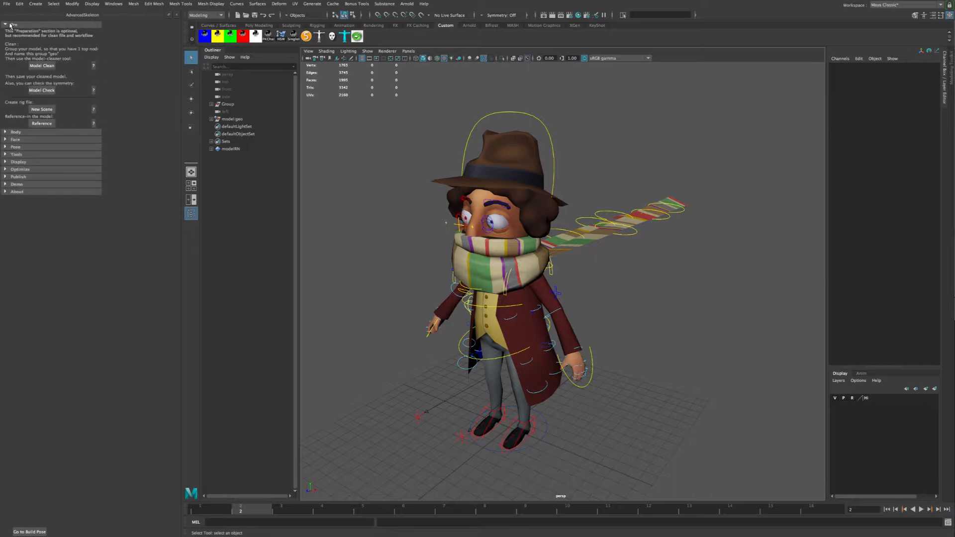
left_click(5, 24)
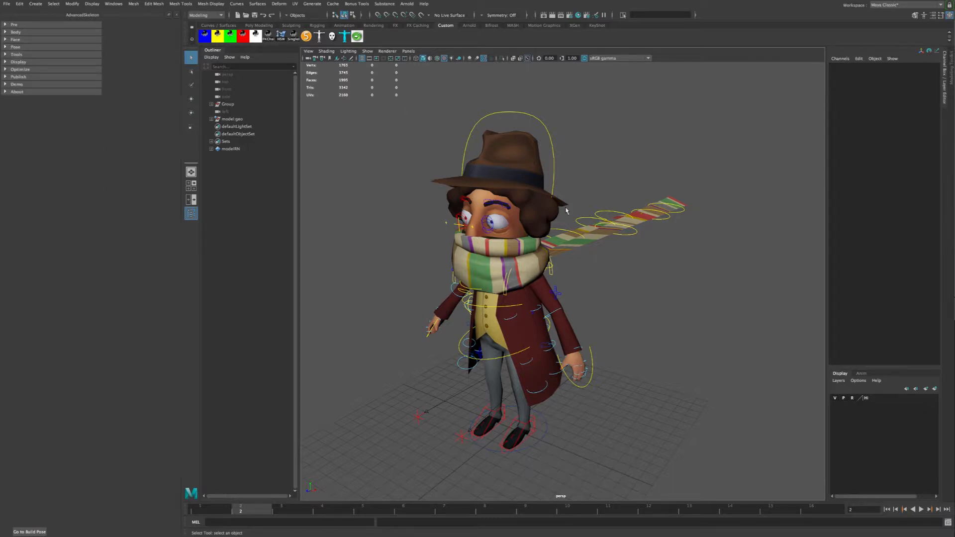
left_click(6, 32)
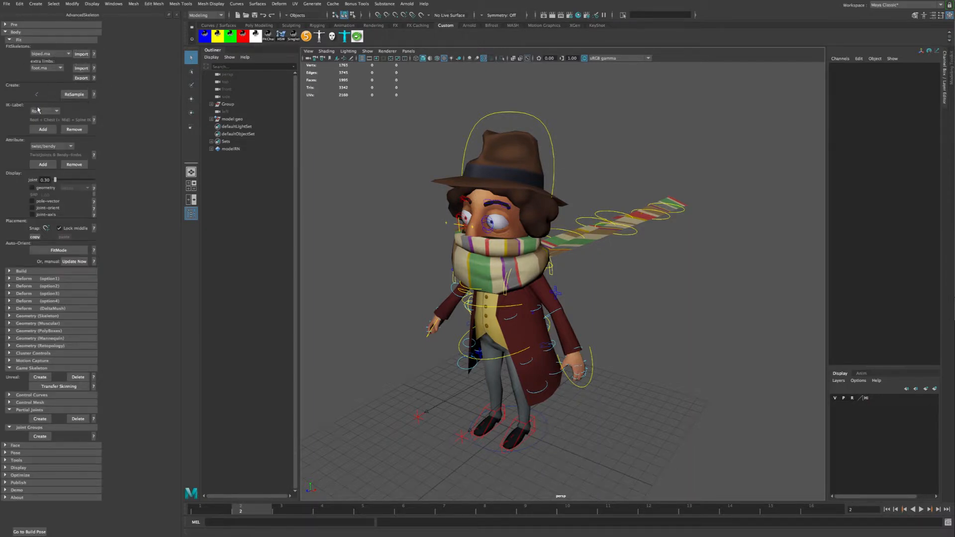
left_click_drag(408, 382, 442, 371, "alt")
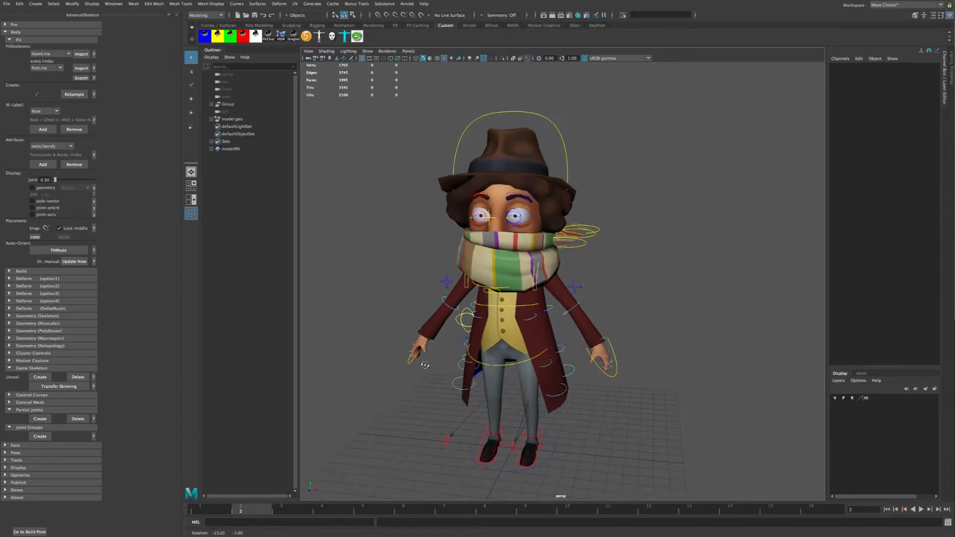
left_click(177, 16)
Step: Examine the rig controls around the character's head, scarf, arms and coat from several angles
scroll(507, 262, "up", 5)
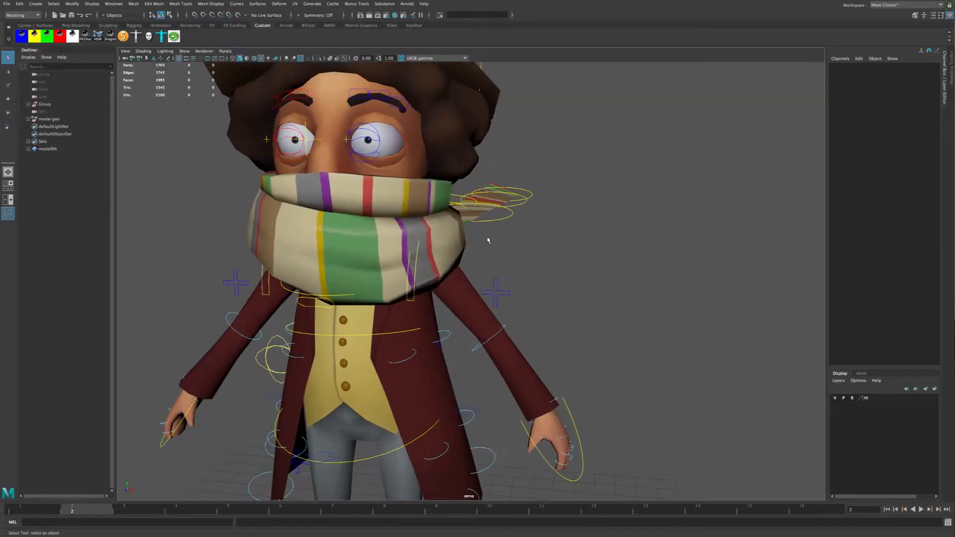
right_click_drag(503, 264, 438, 248, "alt")
left_click_drag(569, 237, 500, 217, "alt")
middle_click_drag(500, 216, 502, 240, "alt")
left_click_drag(502, 240, 565, 241, "alt")
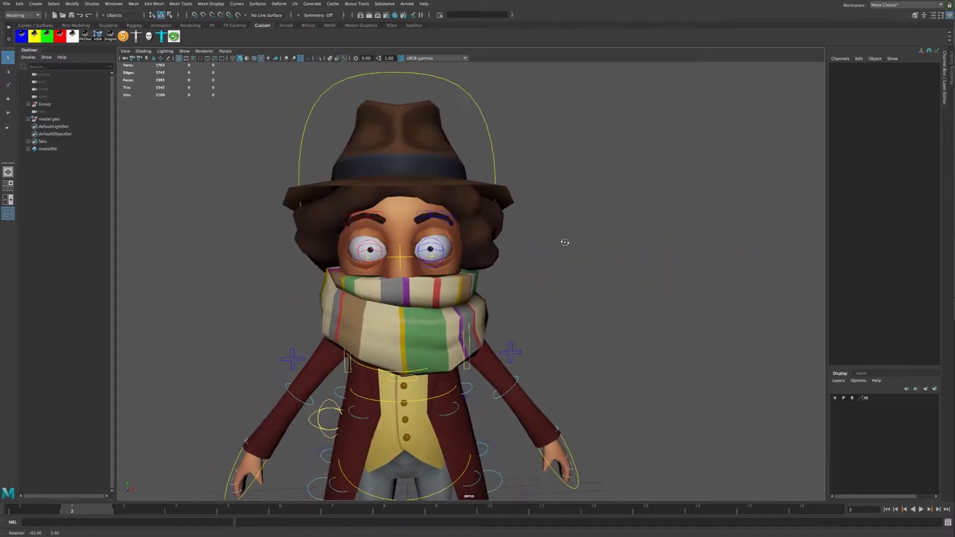
scroll(424, 244, "up", 2)
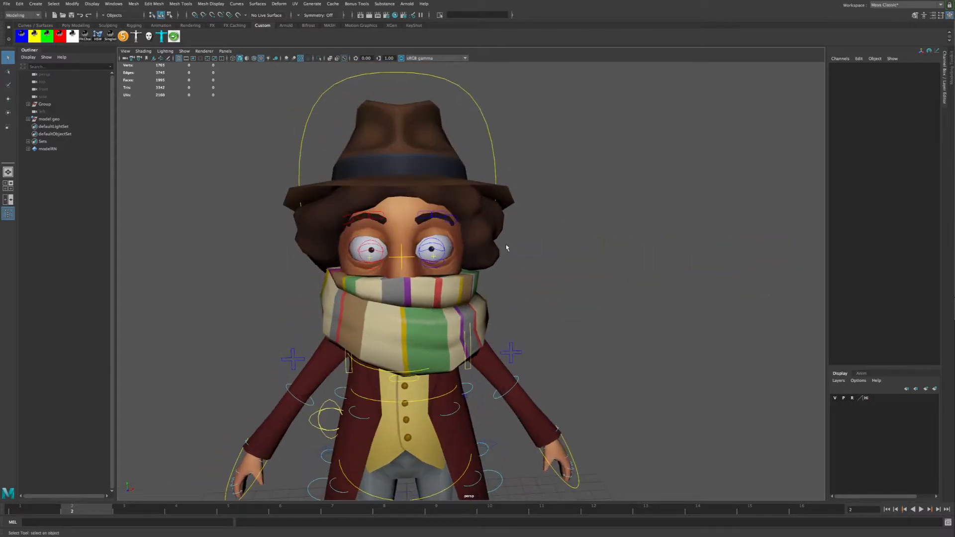
right_click_drag(490, 238, 552, 260, "alt")
left_click_drag(552, 260, 526, 253, "alt")
right_click_drag(526, 252, 498, 240, "alt")
middle_click_drag(527, 245, 548, 255, "alt")
right_click_drag(548, 256, 497, 240, "alt")
middle_click_drag(559, 293, 549, 271, "alt")
right_click_drag(554, 282, 554, 268, "alt")
left_click_drag(554, 269, 550, 288, "alt")
right_click_drag(550, 288, 539, 309, "alt")
left_click_drag(539, 309, 541, 313, "alt")
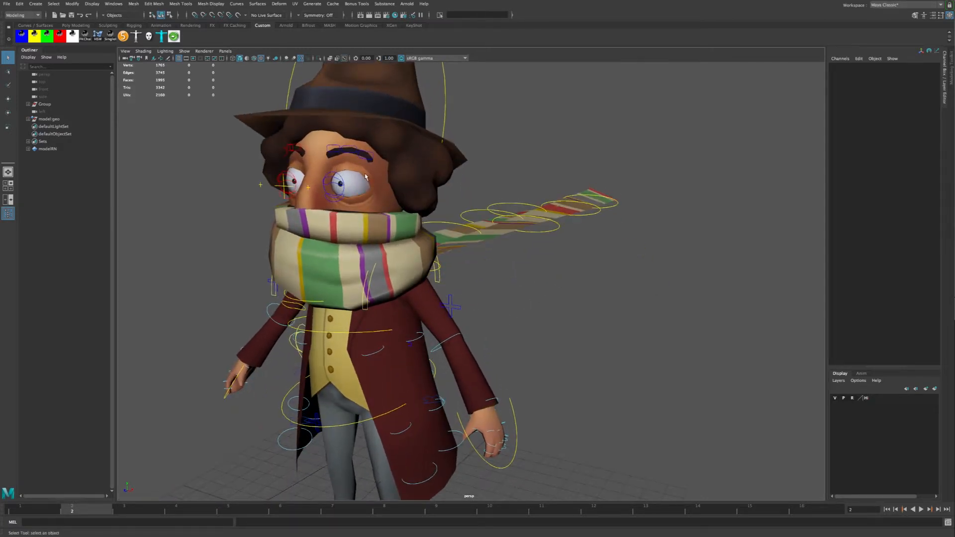
Step: Rotate the FKElbow_L control to bend the left forearm across the coat, and inspect the deformation from the side
left_click_drag(473, 243, 547, 334, "alt")
left_click(472, 289)
key("e")
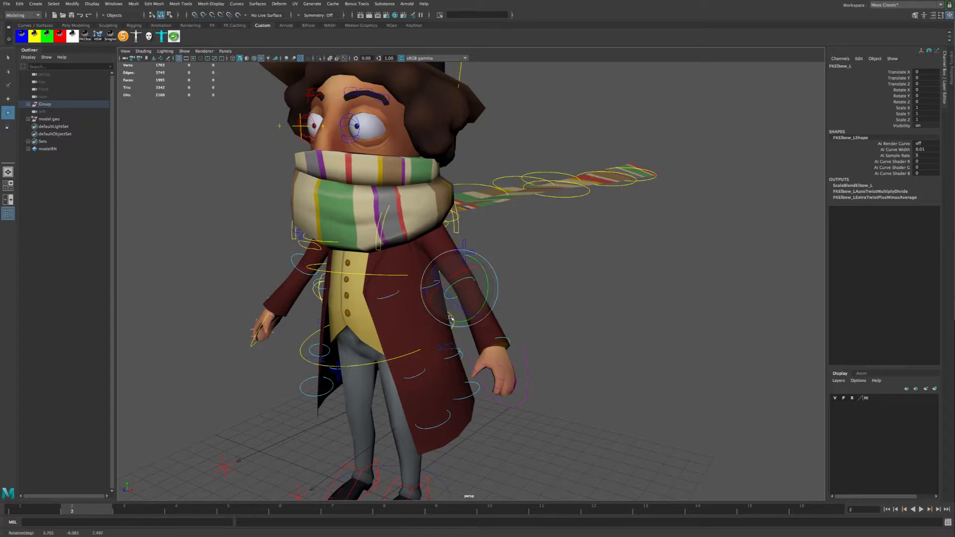
left_click_drag(460, 323, 443, 292)
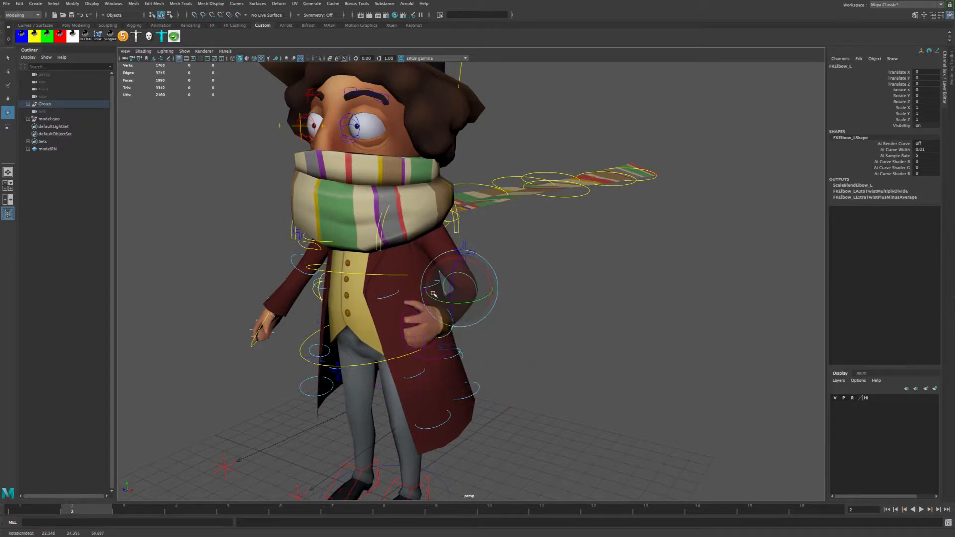
left_click_drag(527, 326, 468, 316, "alt")
right_click_drag(468, 316, 494, 315, "alt")
left_click_drag(493, 314, 481, 319, "alt")
Step: Undo the left elbow's rotations, including one more test bend of the forearm
key("ctrl+z")
key("ctrl+z")
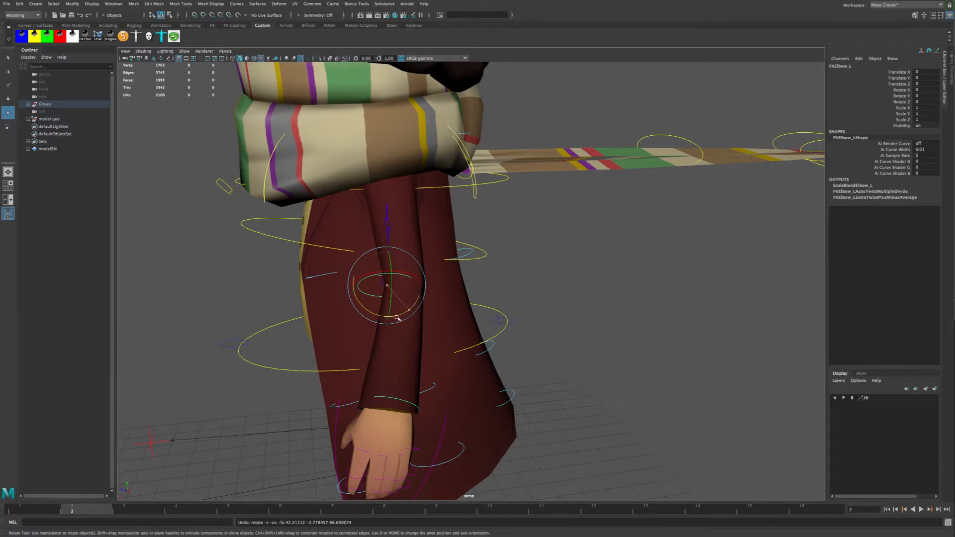
left_click_drag(398, 318, 422, 353)
key("ctrl+z")
Step: Test the left index finger by rotating its FKIndexFinger1_L control, and undo the rotation
right_click_drag(520, 357, 447, 324, "alt")
left_click_drag(447, 324, 579, 307, "alt")
middle_click_drag(579, 308, 499, 254, "alt")
left_click_drag(499, 253, 509, 256, "alt")
right_click_drag(509, 256, 559, 322, "alt")
left_click_drag(558, 321, 515, 326, "alt")
left_click(516, 327)
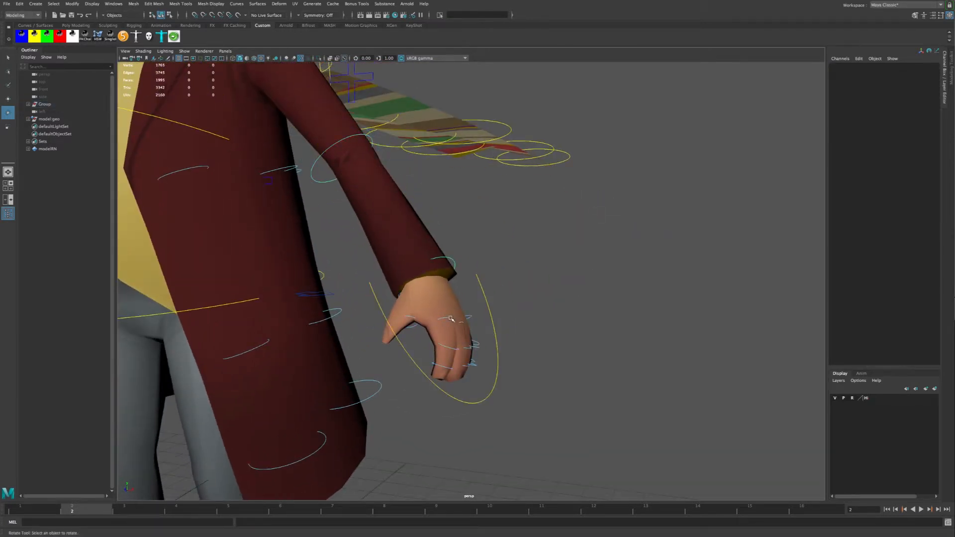
left_click(457, 321)
mouse_move(460, 324)
left_mouse_down()
mouse_move(460, 350)
mouse_move(470, 309)
mouse_move(468, 350)
mouse_move(467, 338)
left_mouse_up()
key("ctrl+z")
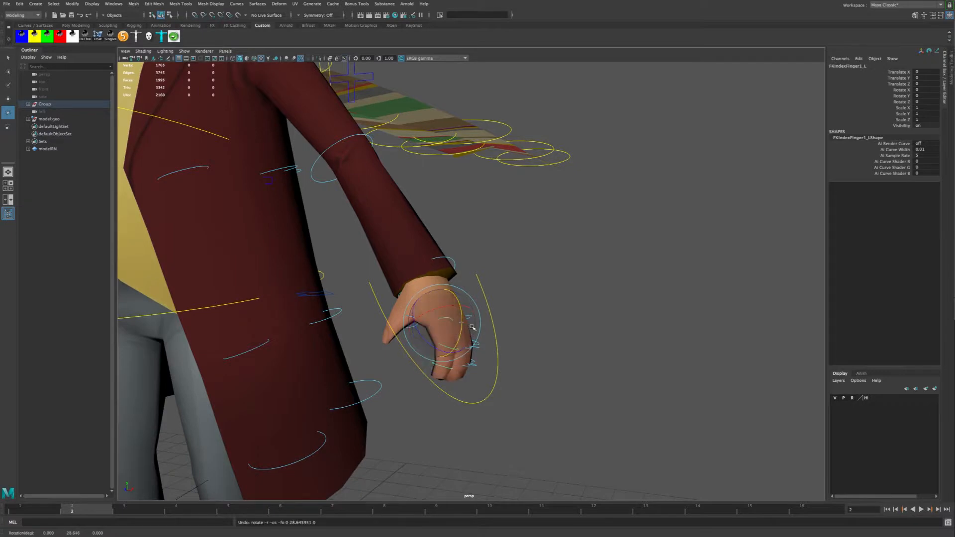
Step: Test the left thumb by rotating its FKThumbFinger3_L control, and undo the rotation
left_click(541, 326)
left_click_drag(539, 326, 476, 337, "alt")
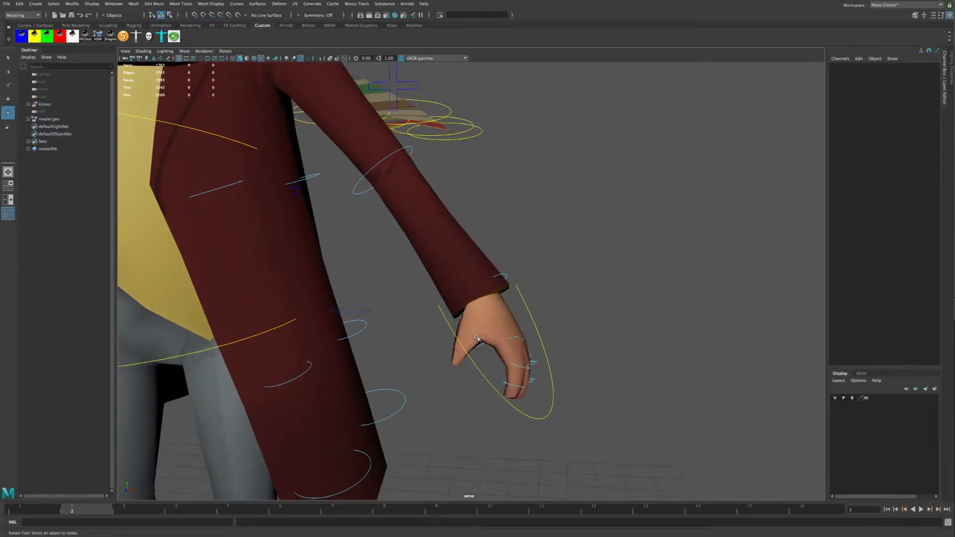
left_click(476, 337)
left_click_drag(492, 374, 513, 362)
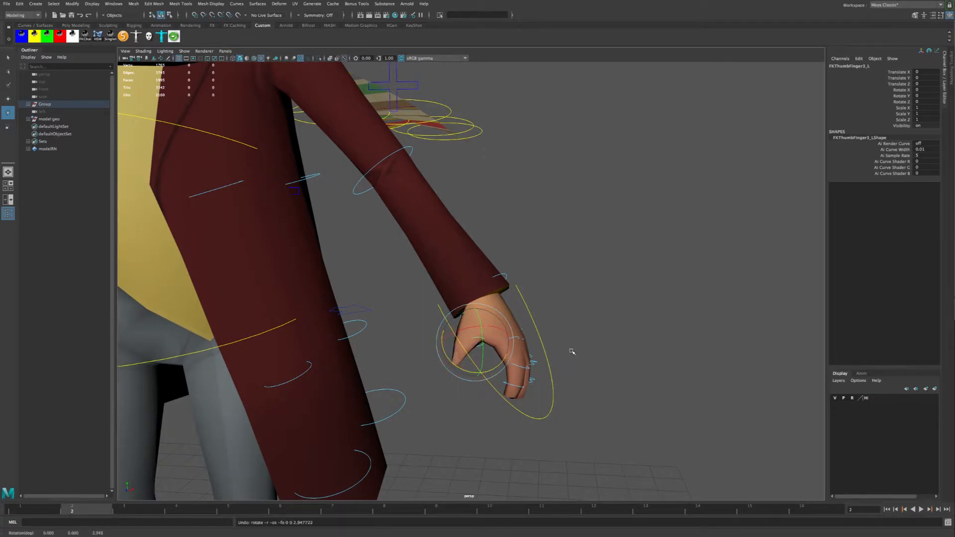
Step: Test the left upper eyelid by rotating its l_lidTop001_CTRL control, and check the lower eyelid's control
left_click_drag(571, 351, 557, 295, "alt")
key("w")
left_click(562, 288)
right_click_drag(557, 294, 541, 256, "alt")
left_click_drag(540, 256, 503, 247, "alt")
right_click_drag(503, 247, 501, 223, "alt")
left_click_drag(501, 223, 473, 231, "alt")
right_click_drag(473, 230, 474, 273, "alt")
left_click_drag(474, 273, 409, 206, "alt")
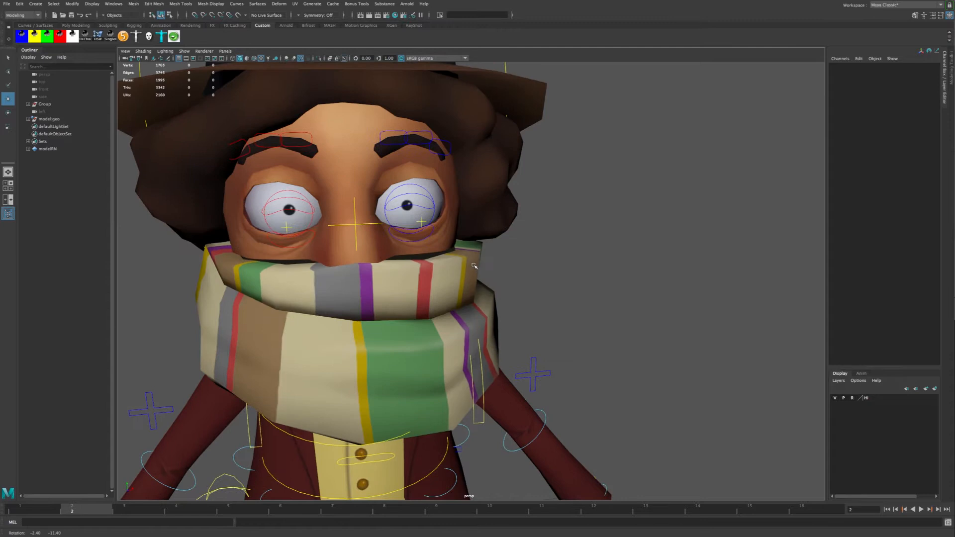
left_click(412, 205)
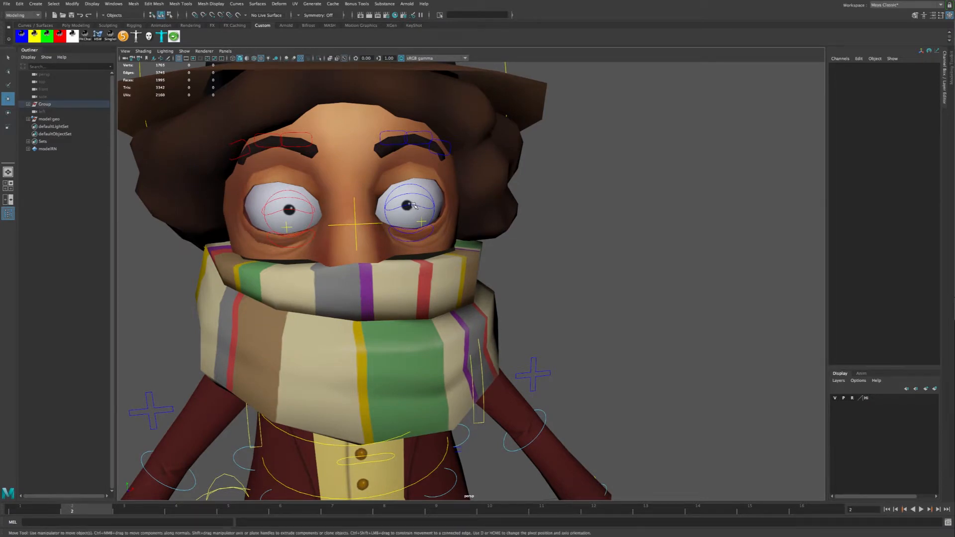
key("e")
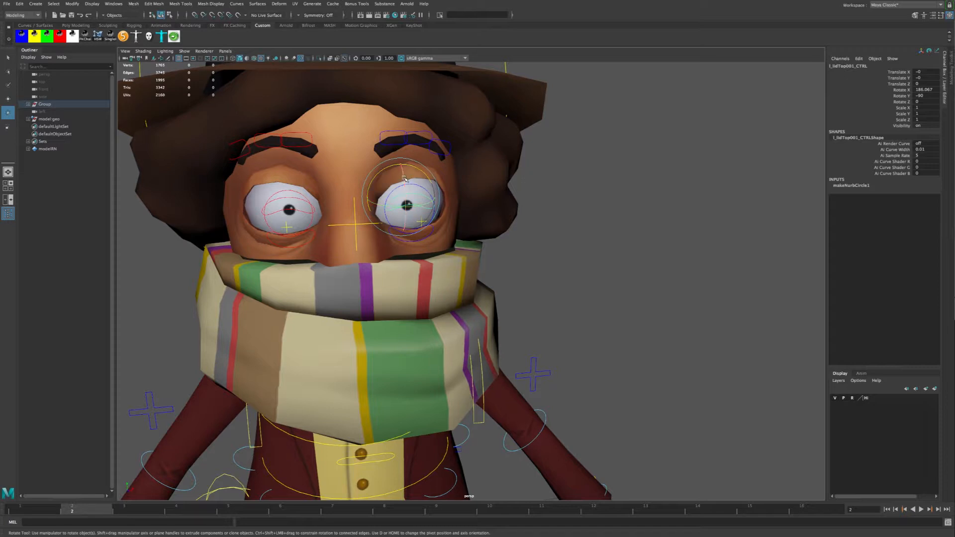
mouse_move(402, 196)
left_mouse_down()
mouse_move(404, 168)
mouse_move(407, 205)
left_mouse_up()
left_click(416, 242)
left_click(474, 240)
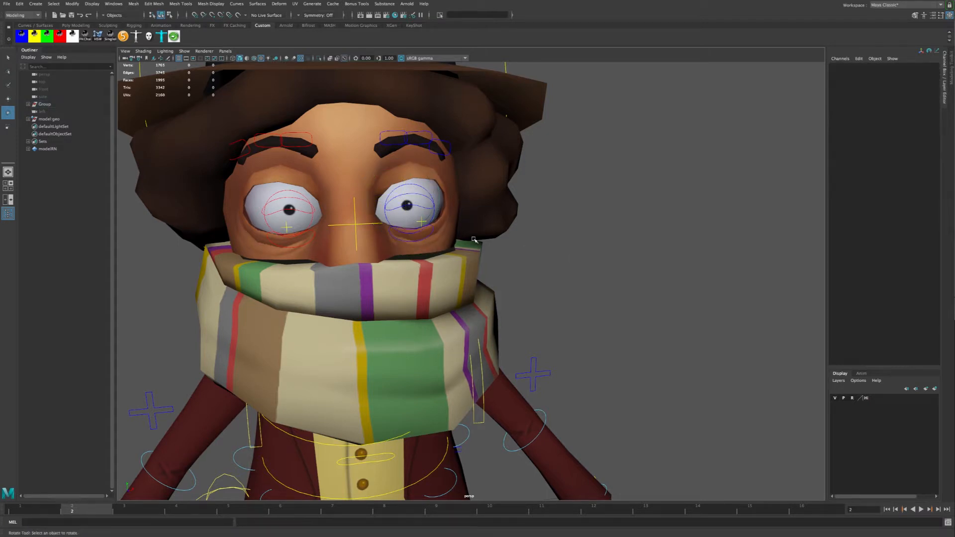
Step: Test the left eyeball by scaling its FKEye_L control, undo the scaling, and deselect the control
left_click(434, 216)
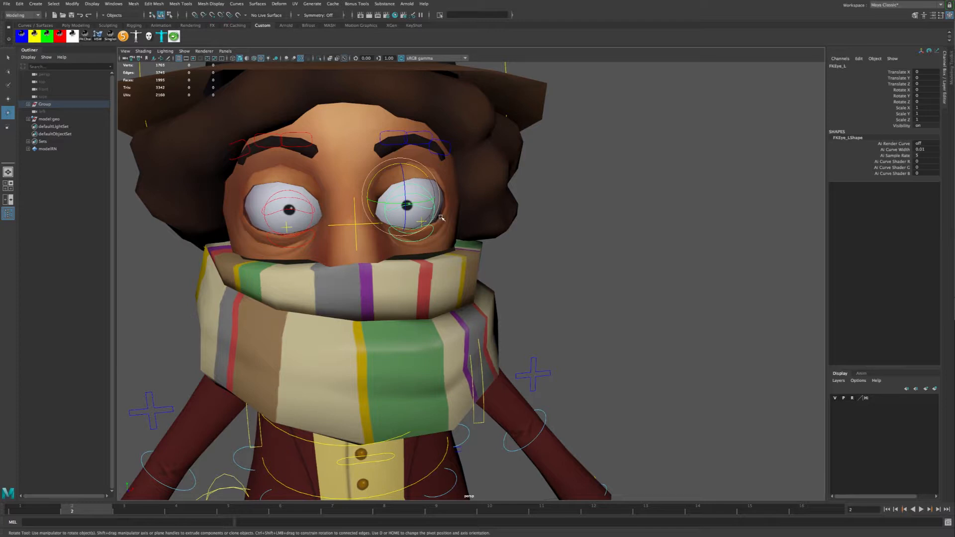
left_click_drag(441, 217, 476, 241, "alt")
key("r")
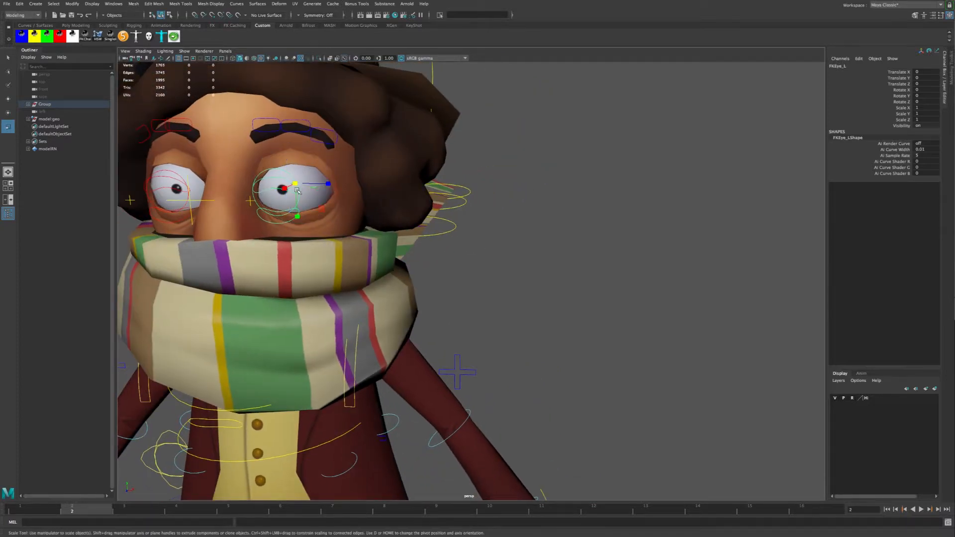
mouse_move(295, 185)
left_mouse_down()
mouse_move(315, 192)
mouse_move(296, 190)
left_mouse_up()
middle_click_drag(296, 190, 463, 261, "alt")
key("ctrl+z")
left_click(666, 284)
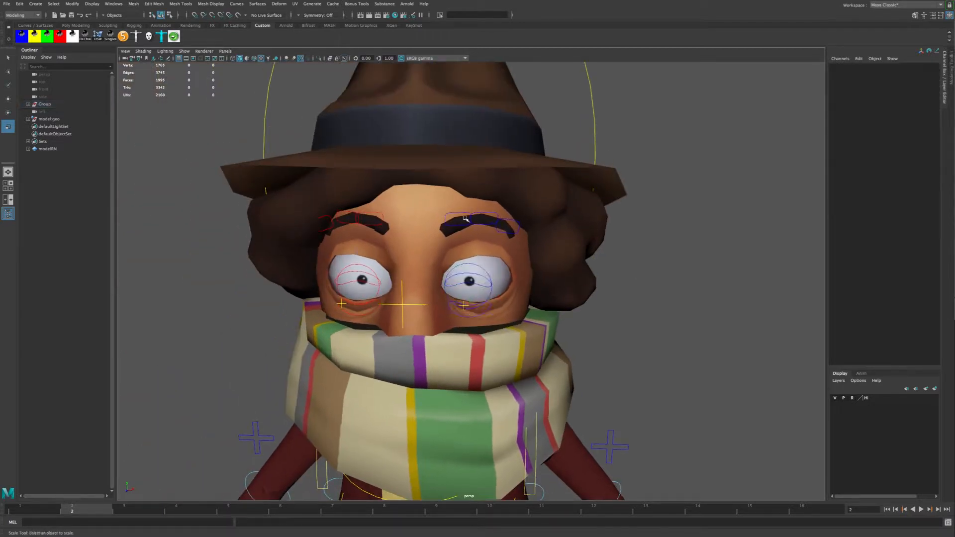
Step: Test the left inner eyebrow by raising its l_brow_inner_CTRL control, and undo the move
left_click(464, 217)
key("w")
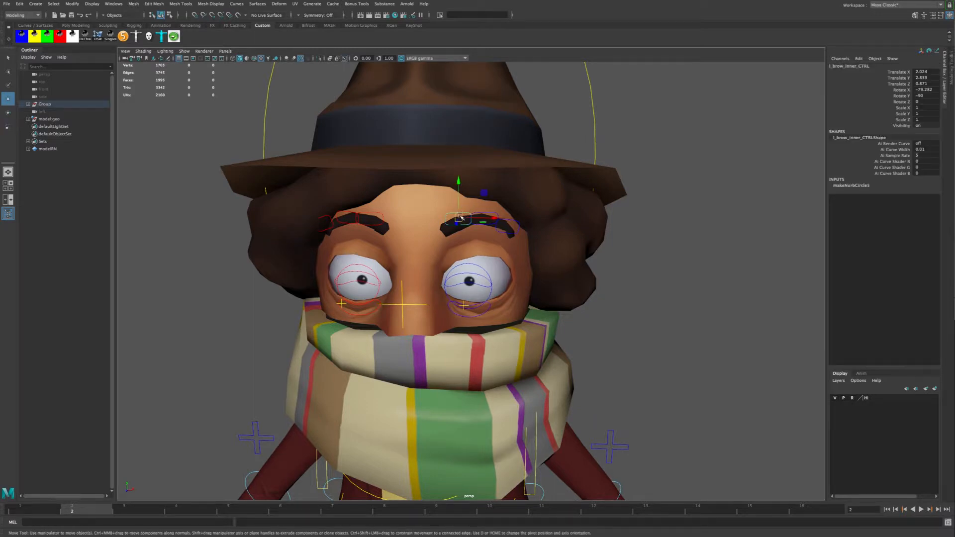
left_click_drag(460, 217, 455, 201)
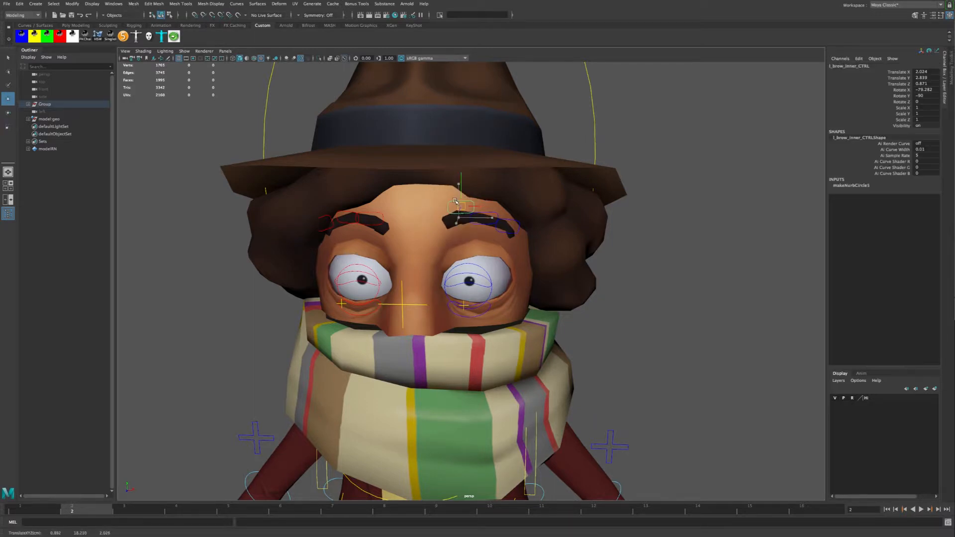
key("ctrl+z")
Step: Test moving the left inner and middle brow controls together, undo the move, and raise the inner brow control alone
left_click(490, 214)
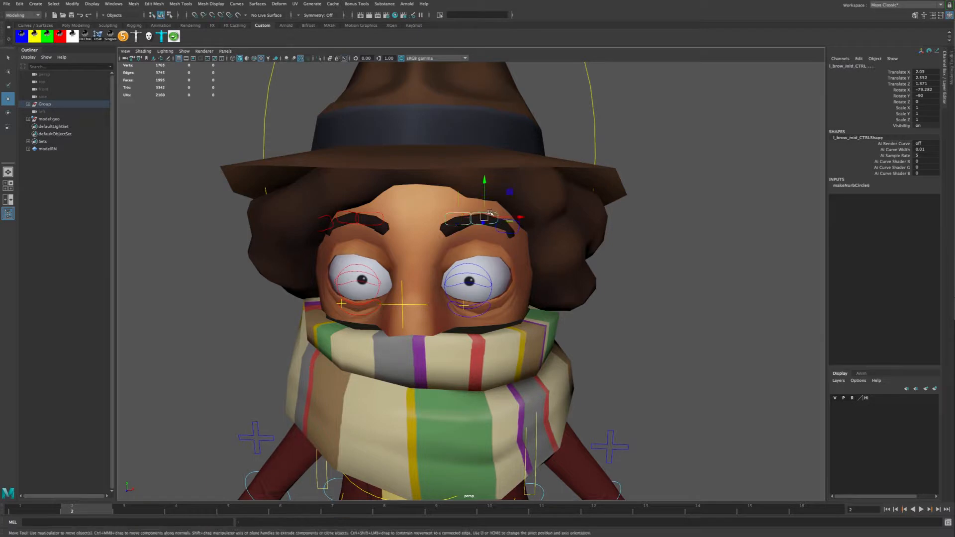
left_click_drag(486, 214, 456, 192)
key("ctrl+z")
left_click(655, 251)
left_click(458, 219)
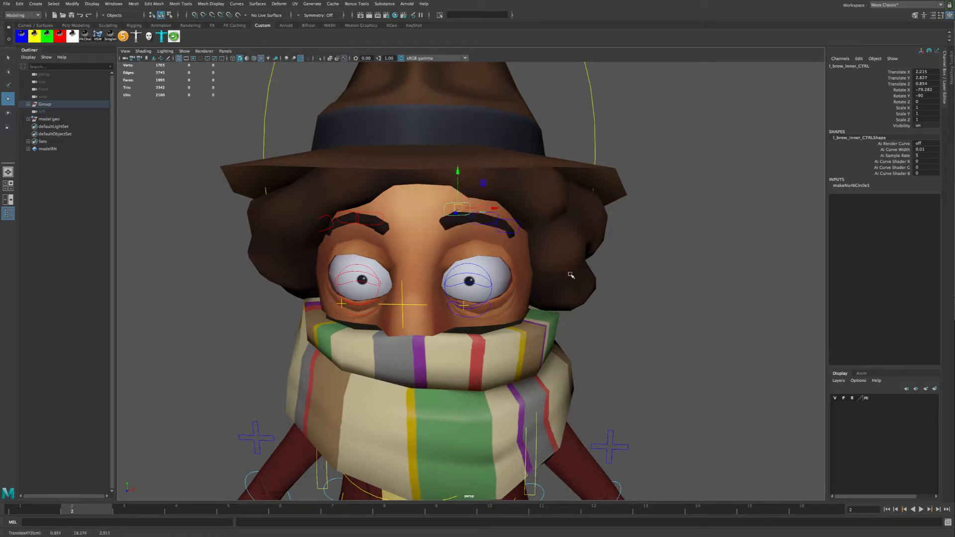
Step: Test the gaze by moving the AimEye_M control around in front of the face
mouse_move(570, 275)
right_mouse_down("alt")
mouse_move(567, 249)
mouse_move(569, 258)
right_mouse_up("alt")
left_click(374, 235)
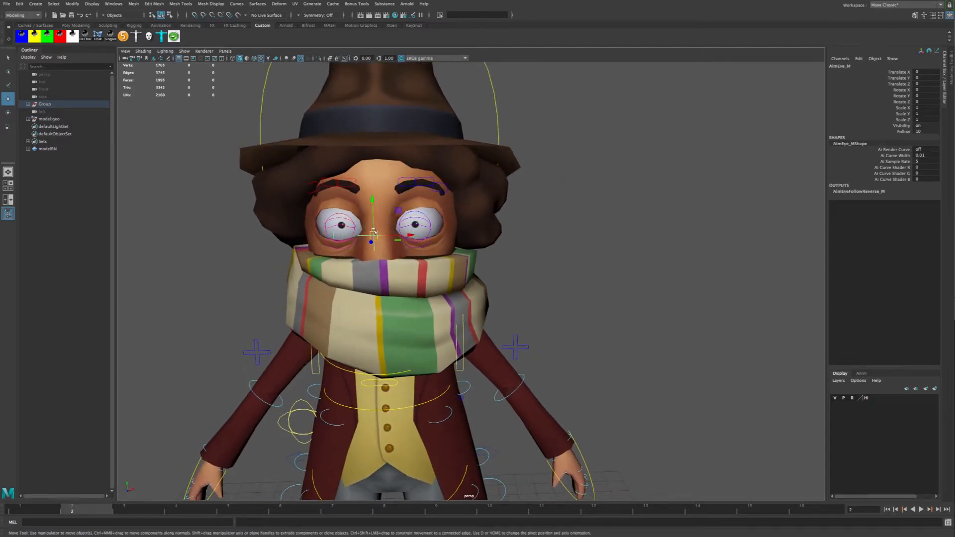
left_click_drag(374, 235, 398, 234)
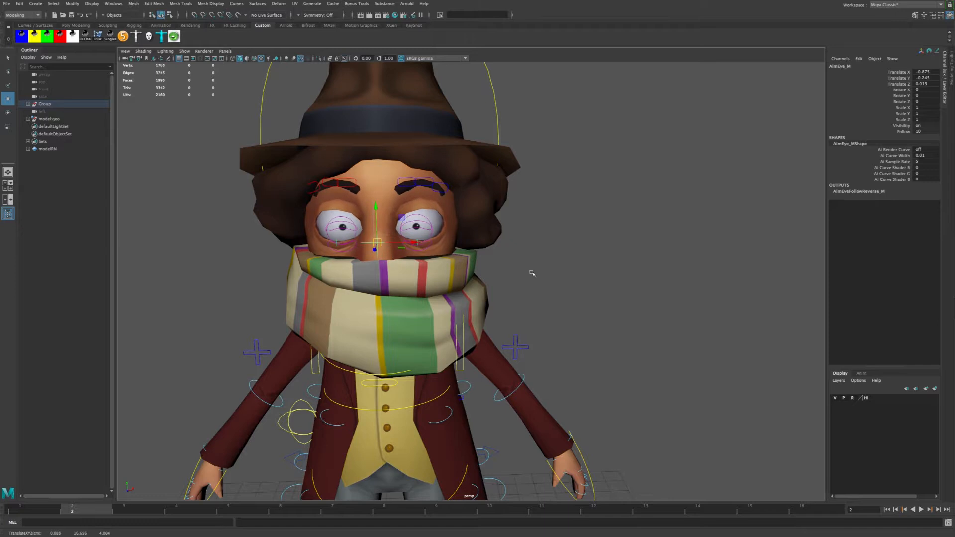
Step: Test the scarf's response to the jaw by rotating the FKJaw_M control, and undo the rotation
left_click_drag(554, 291, 528, 290, "alt")
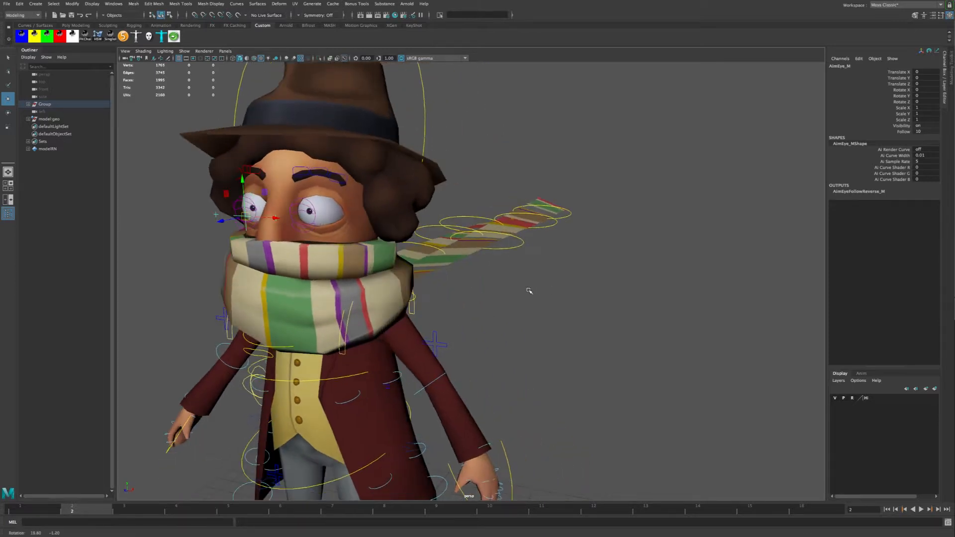
middle_click_drag(489, 270, 492, 238, "alt")
left_click_drag(492, 239, 533, 249, "alt")
middle_click_drag(533, 248, 512, 258, "alt")
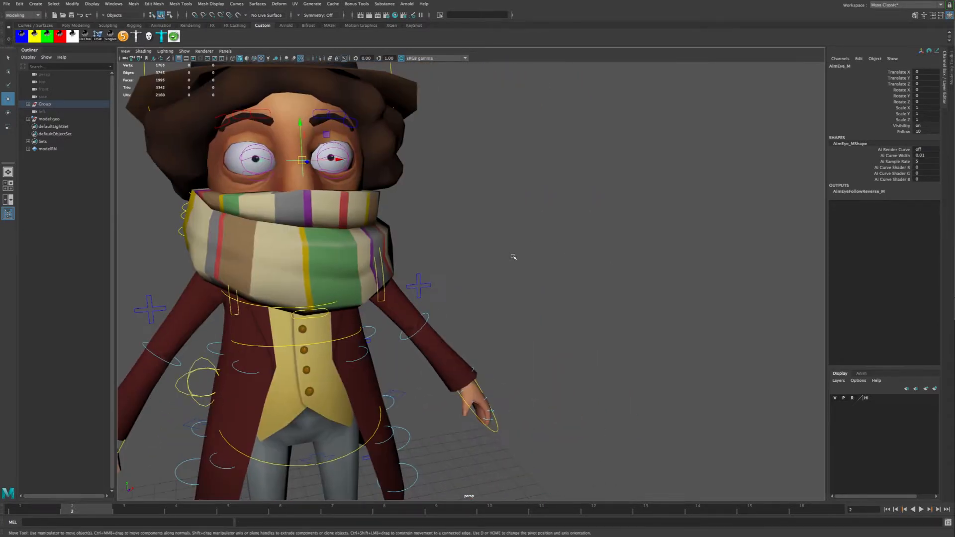
left_click_drag(512, 258, 543, 245, "alt")
left_click(464, 275)
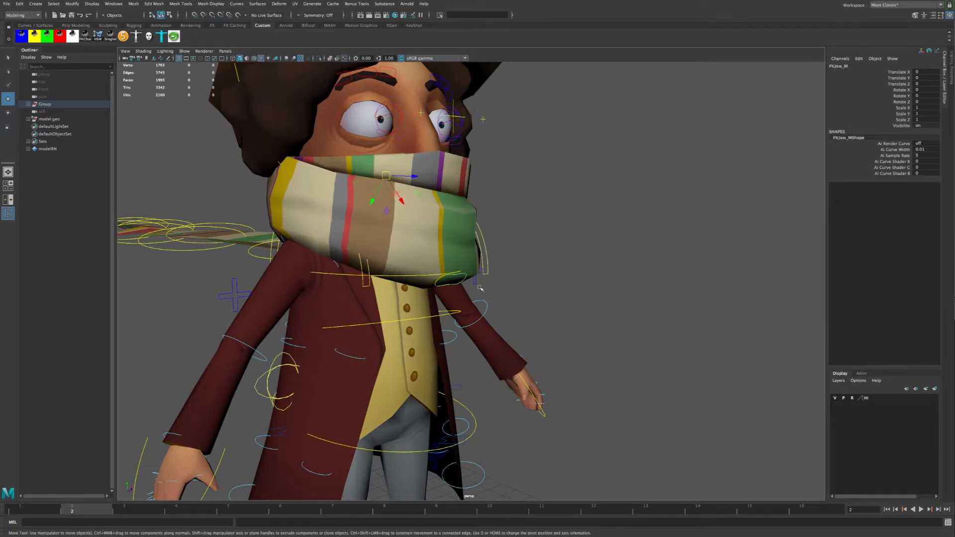
key("e")
left_click_drag(407, 171, 407, 169)
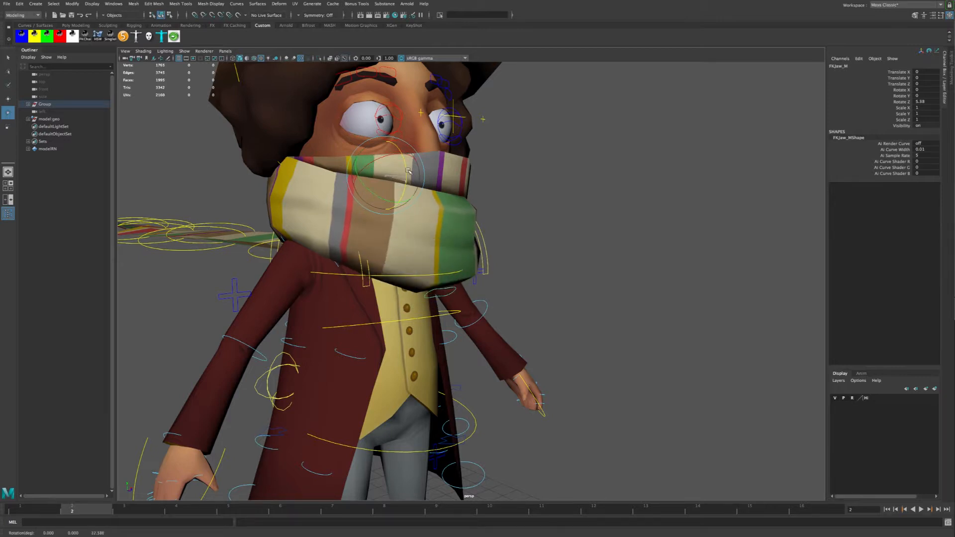
mouse_move(405, 187)
left_mouse_down()
mouse_move(407, 178)
mouse_move(405, 187)
left_mouse_up()
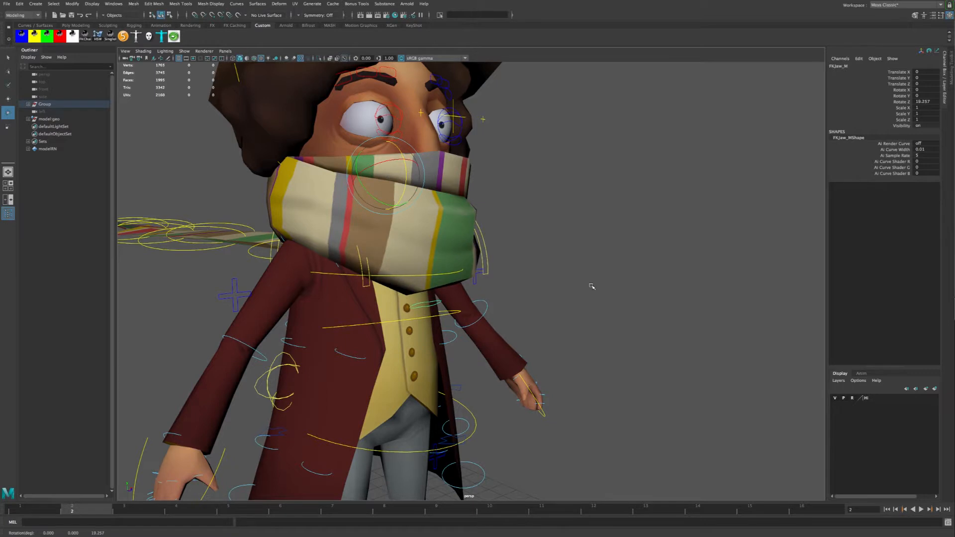
key("ctrl+z")
Step: Bend the short scarf tail downward by rotating the FKscarf_short_002_R control about -55° in Z
right_click_drag(583, 285, 552, 282, "alt")
left_click_drag(552, 282, 467, 274, "alt")
right_click_drag(467, 273, 507, 290, "alt")
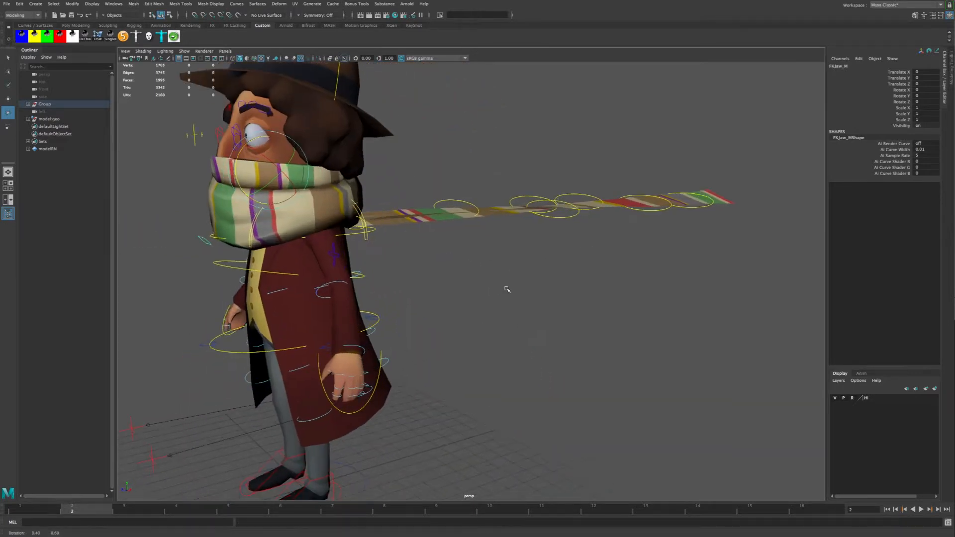
left_click_drag(507, 289, 495, 262, "alt")
left_click(557, 224)
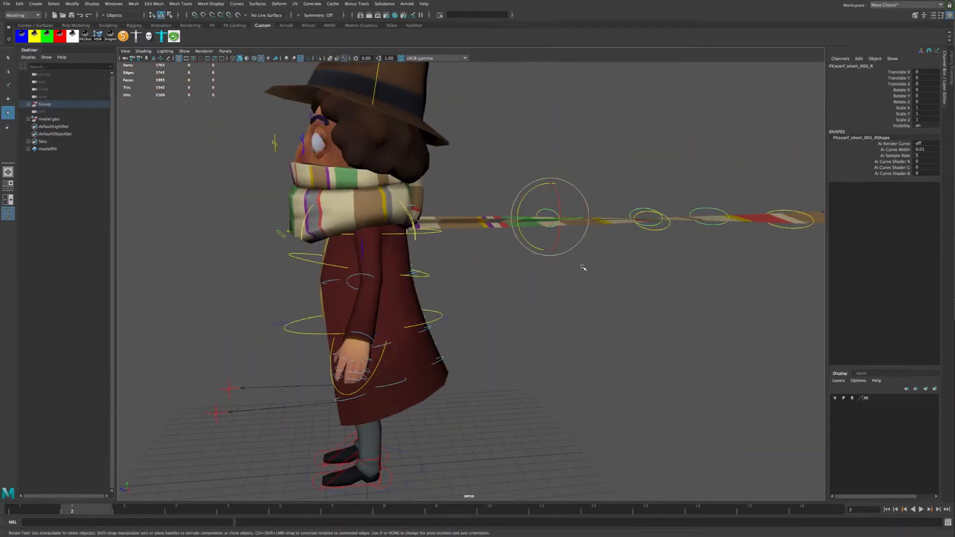
left_click_drag(580, 267, 523, 286, "alt")
left_click_drag(387, 167, 465, 240)
key("Down")
mouse_move(397, 164)
left_mouse_down()
mouse_move(384, 184)
mouse_move(394, 177)
left_mouse_up()
Step: Curl the end of the short scarf tail by rotating the FKscarf_short_003_R and FKscarf_short_004_R controls
left_click(460, 257)
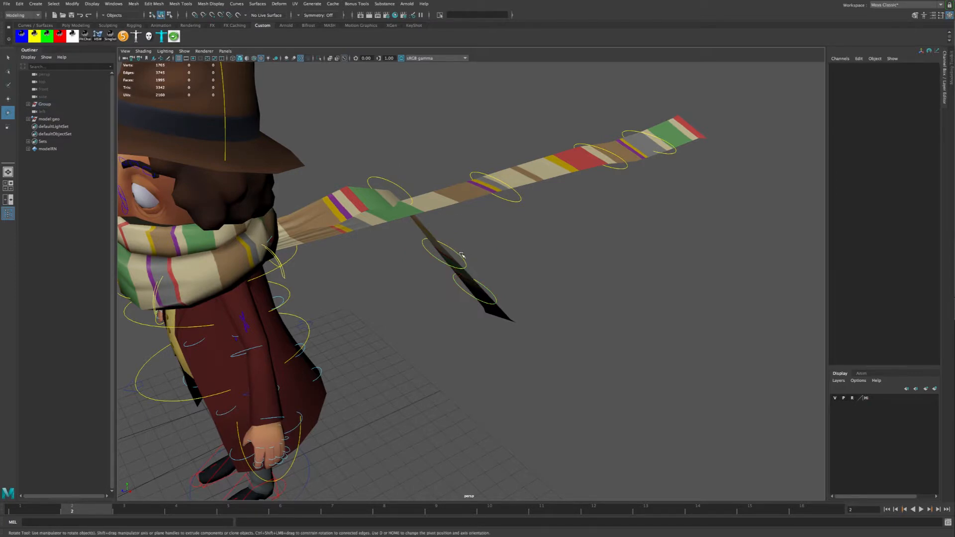
left_click_drag(455, 262, 527, 314)
left_click_drag(508, 233, 481, 255)
left_click_drag(533, 340, 502, 381, "alt")
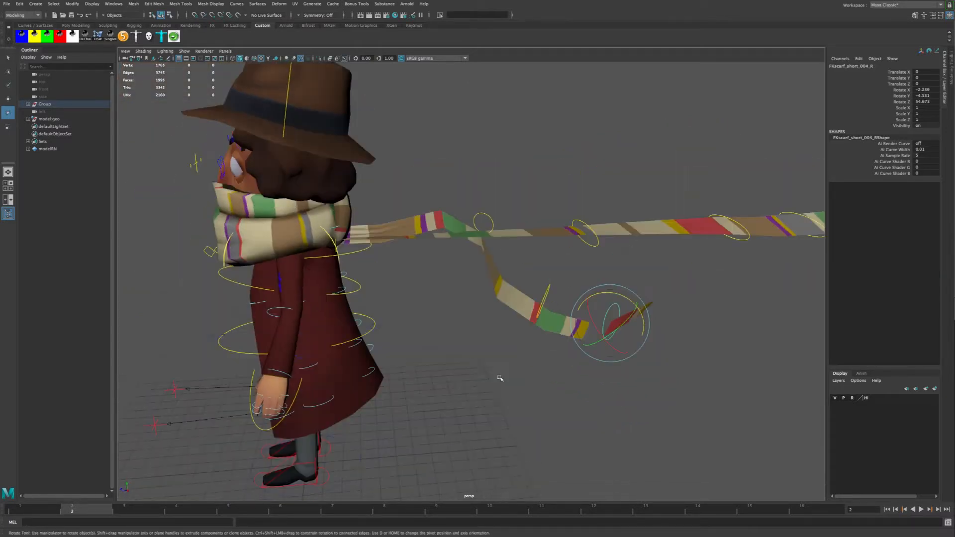
Step: Undo the rotations of the short scarf tail's controls
key("ctrl+z")
key("ctrl+z")
key("ctrl+z")
key("ctrl+z")
key("ctrl+z")
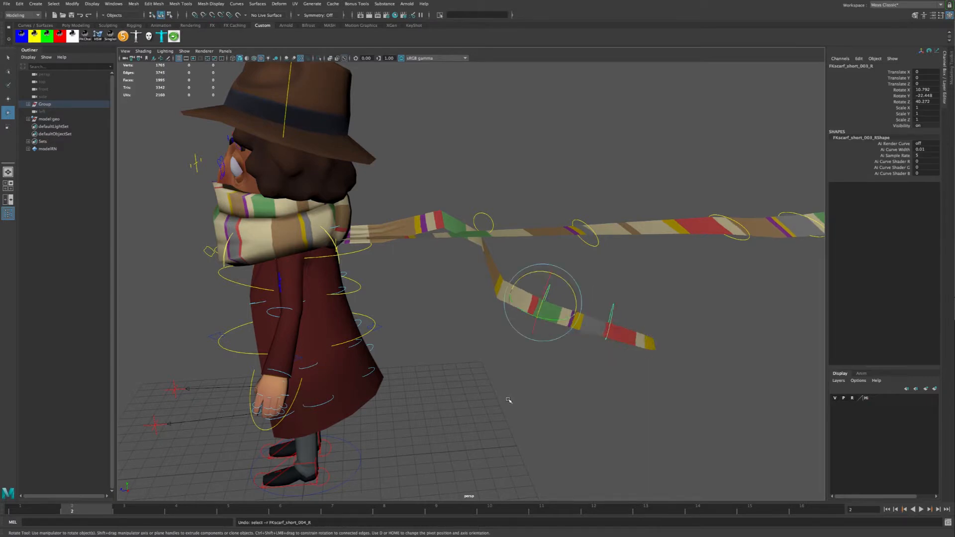
key("ctrl+z")
key("ctrl+z")
key("ctrl+z")
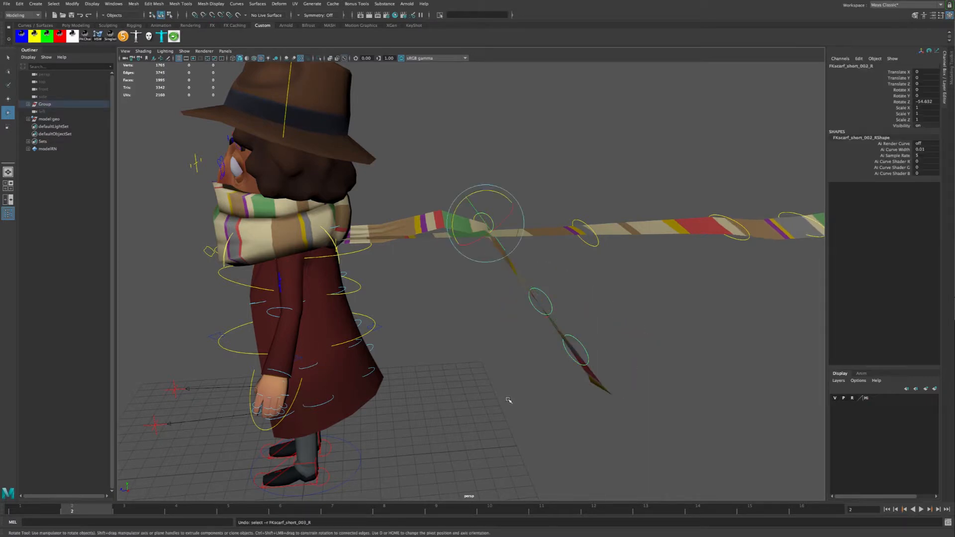
Step: Test FKjoint1_L on the coat's back, undo its rotation, and flare the rear coat tail with FKjoint2_L and FKjoint3_L
scroll(481, 374, "up", 3)
left_click_drag(485, 366, 445, 339, "alt")
middle_click_drag(443, 316, 429, 256, "alt")
left_click_drag(429, 256, 345, 311, "alt")
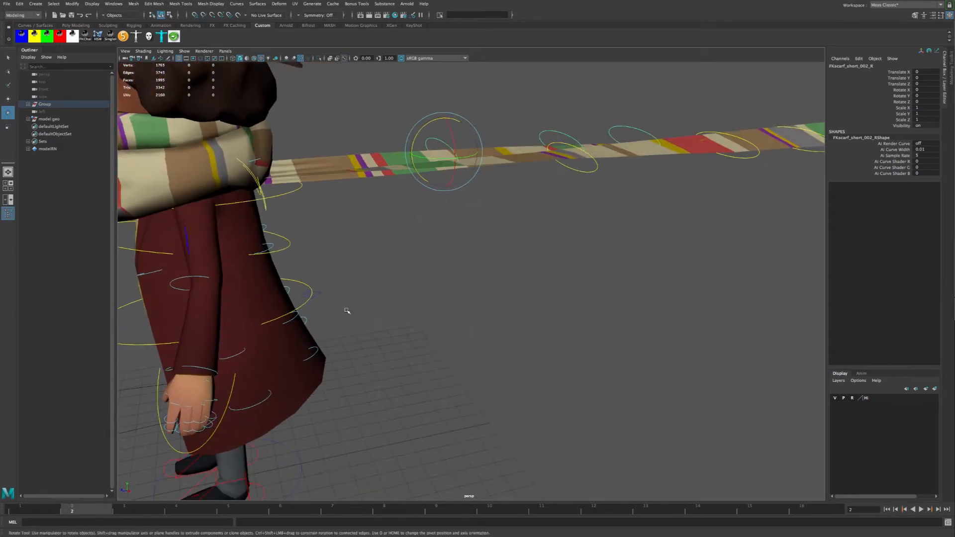
middle_click_drag(346, 312, 408, 277, "alt")
left_click(323, 222)
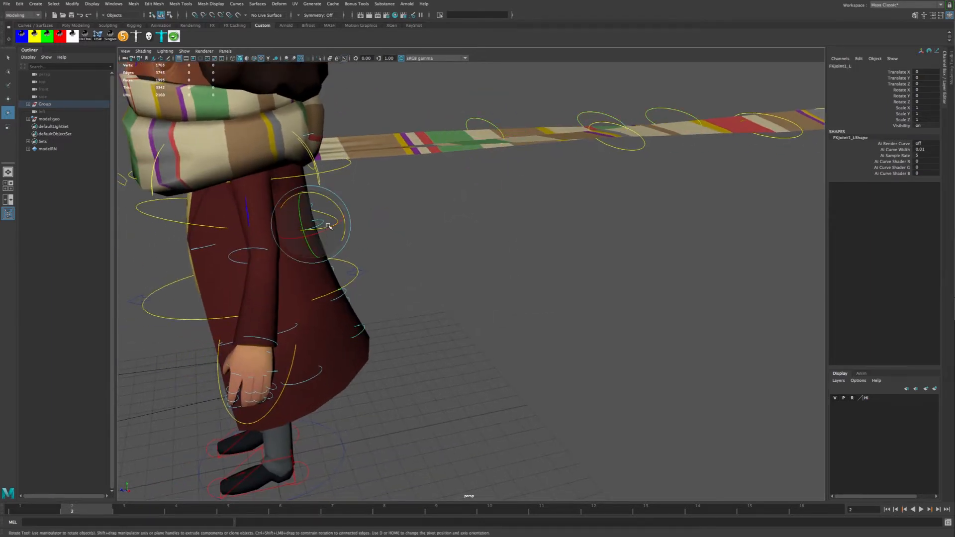
left_click_drag(343, 216, 444, 303)
key("ctrl+z")
left_click(405, 300)
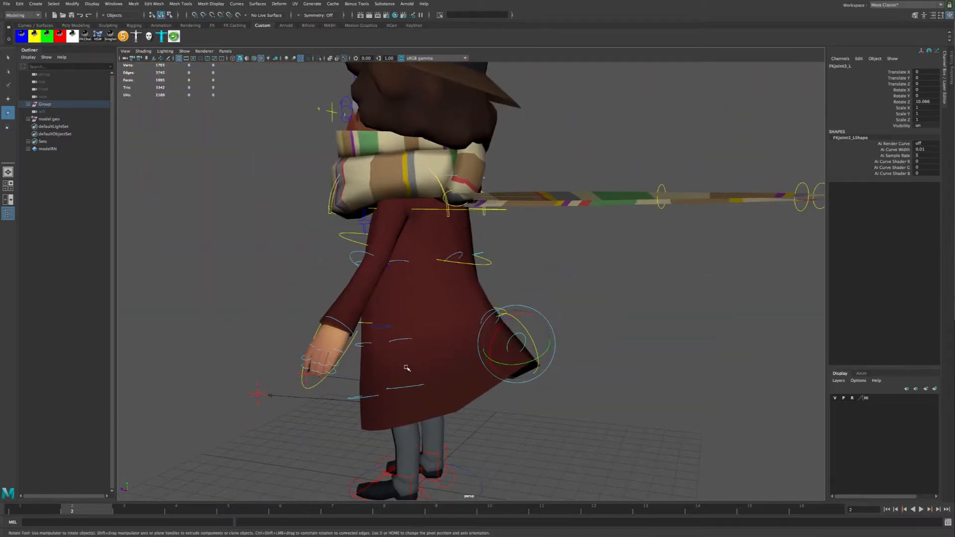
Step: Flare the left front coat flap outward by rotating its lower FKjoint11_L and FKjoint10_L controls
left_click_drag(442, 402, 533, 398, "alt")
right_click_drag(497, 380, 385, 330, "alt")
middle_click_drag(385, 322, 450, 240, "alt")
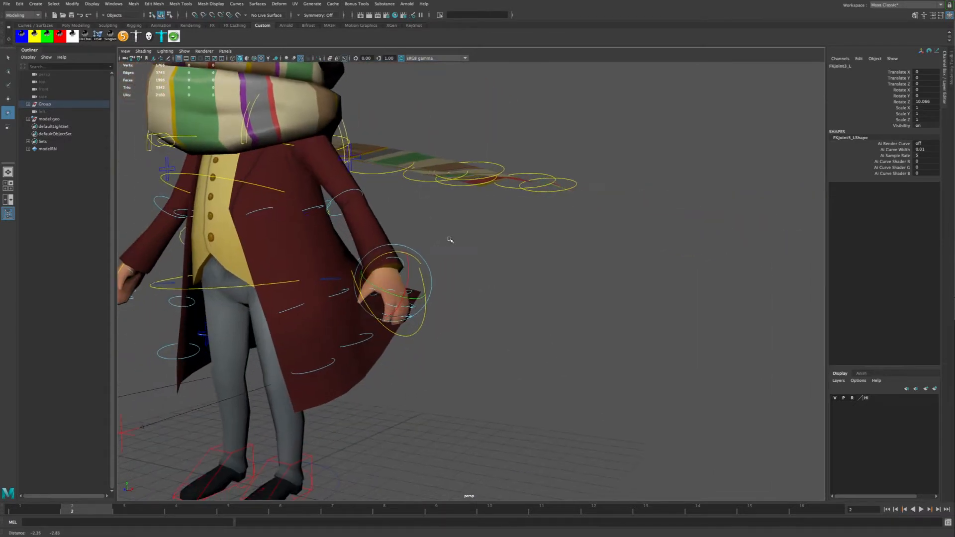
left_click(320, 369)
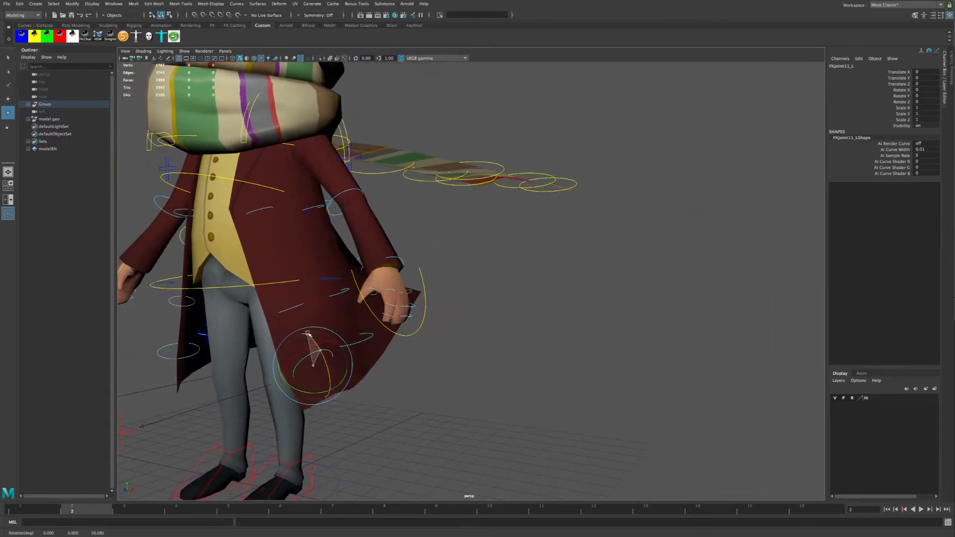
left_click(301, 308)
left_click_drag(298, 297, 290, 283)
Step: Rotate the upper front coat control FKjoint9_L about 26° in Z, set a keyframe, and test moving the control
left_click(269, 208)
left_click_drag(387, 241, 438, 243, "alt")
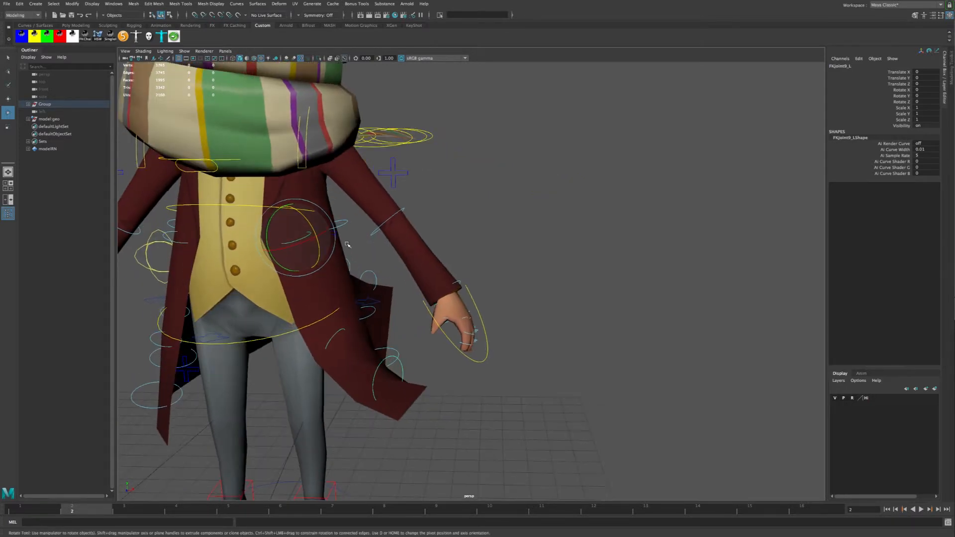
left_click_drag(318, 239, 326, 249)
key("s")
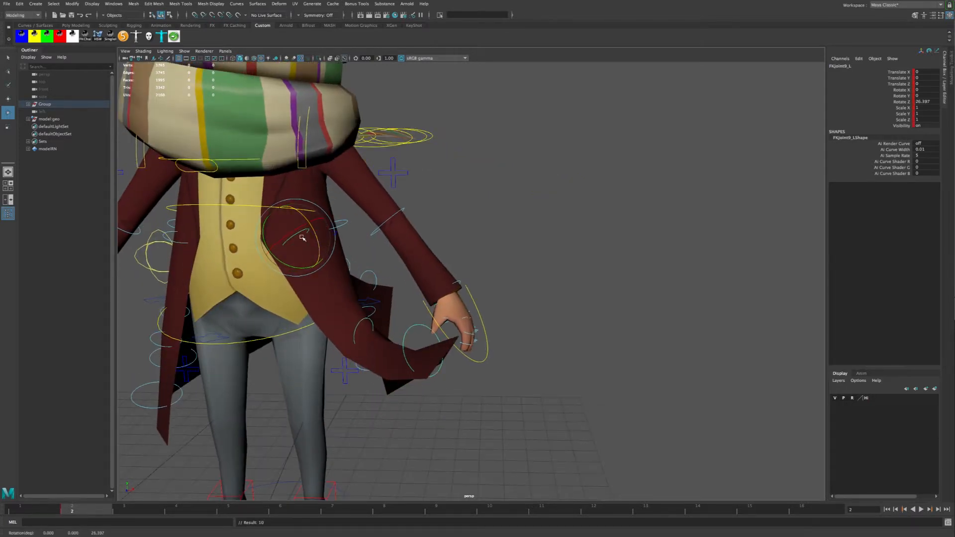
key("w")
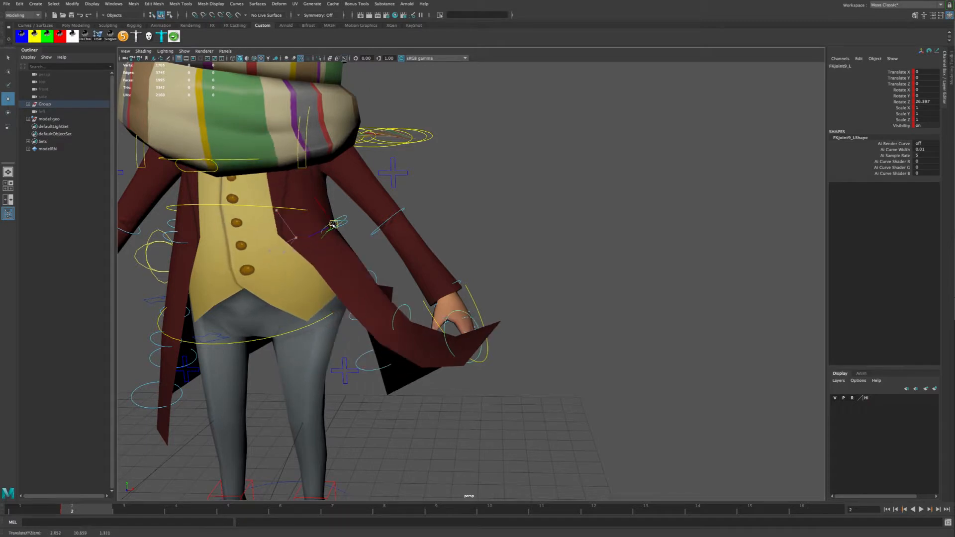
mouse_move(322, 230)
left_mouse_down()
mouse_move(299, 239)
mouse_move(328, 234)
left_mouse_up()
Step: Undo the moves, keyframe and rotations on the coat controls, and inspect the coat from the front
key("ctrl+z")
key("ctrl+z")
key("ctrl+z")
key("ctrl+z")
key("ctrl+z")
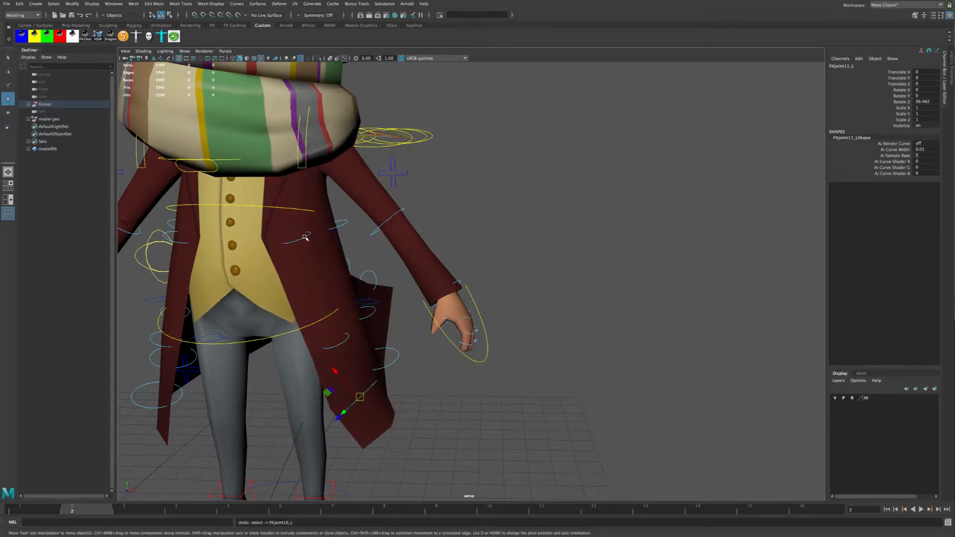
key("ctrl+z")
key("ctrl+z")
key("ctrl+z")
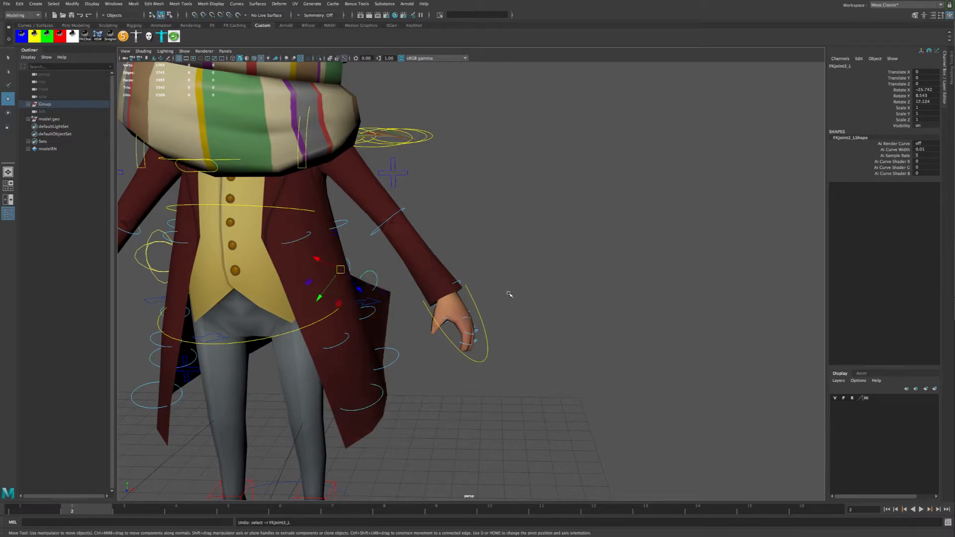
key("ctrl+z")
key("ctrl+z")
left_click_drag(505, 307, 478, 364, "alt")
middle_click_drag(478, 363, 533, 303, "alt")
right_click_drag(509, 295, 431, 283, "alt")
left_click_drag(430, 284, 484, 286, "alt")
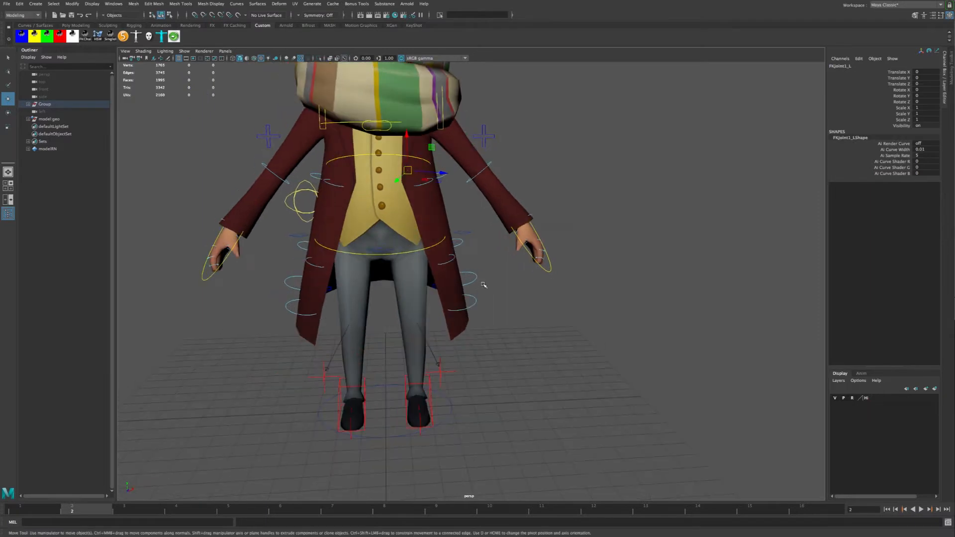
Step: Test rotating the pelvis with FKRoot_M and swinging the hips with HipSwinger_M, and undo the rotation
middle_click_drag(410, 263, 397, 291, "alt")
left_click(403, 286)
key("e")
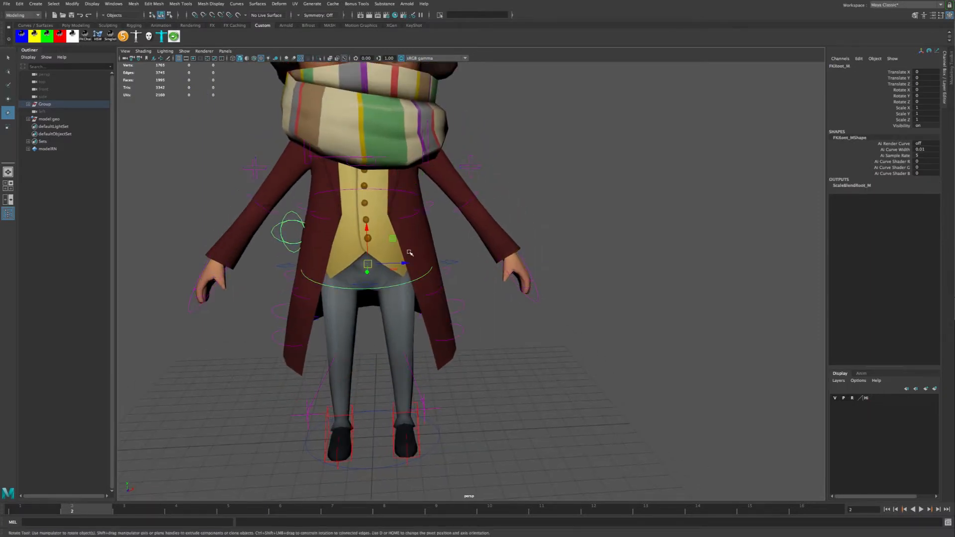
mouse_move(398, 250)
left_mouse_down()
mouse_move(377, 221)
mouse_move(406, 244)
mouse_move(403, 277)
mouse_move(410, 248)
left_mouse_up()
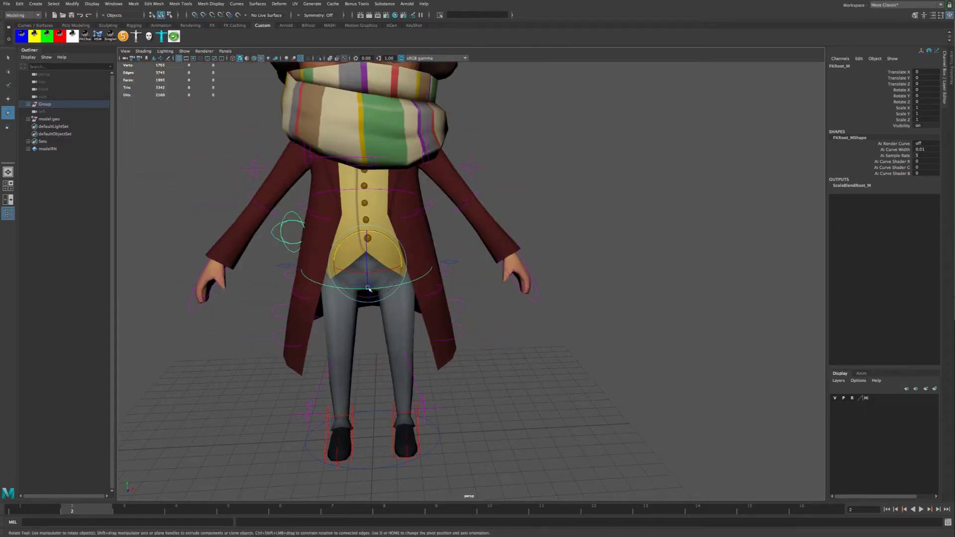
left_click(292, 249)
left_click_drag(342, 221, 343, 229)
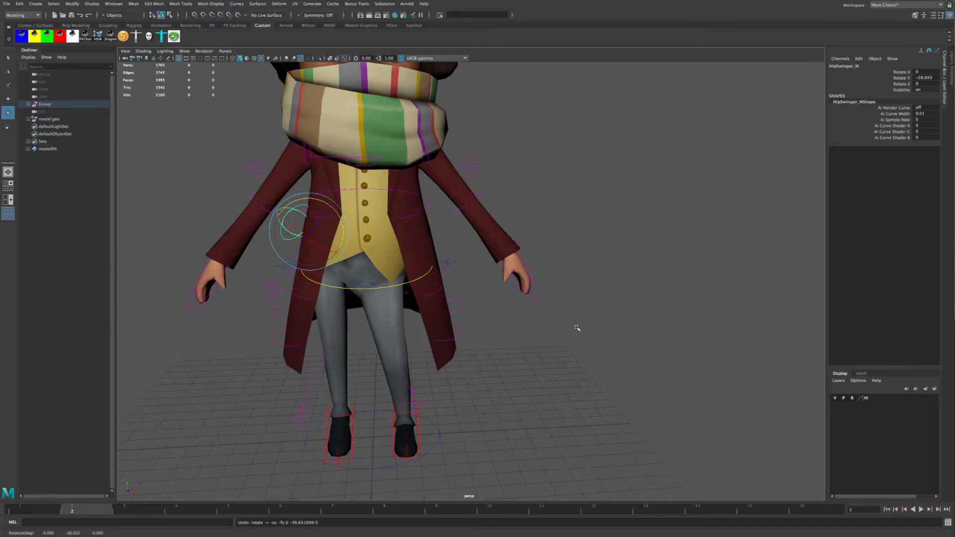
key("ctrl+z")
Step: Test moving the whole body with the FKRoot_M control at the waist, and undo the move
right_click_drag(577, 328, 519, 322, "alt")
left_click_drag(519, 322, 600, 313, "alt")
middle_click_drag(603, 296, 517, 328, "alt")
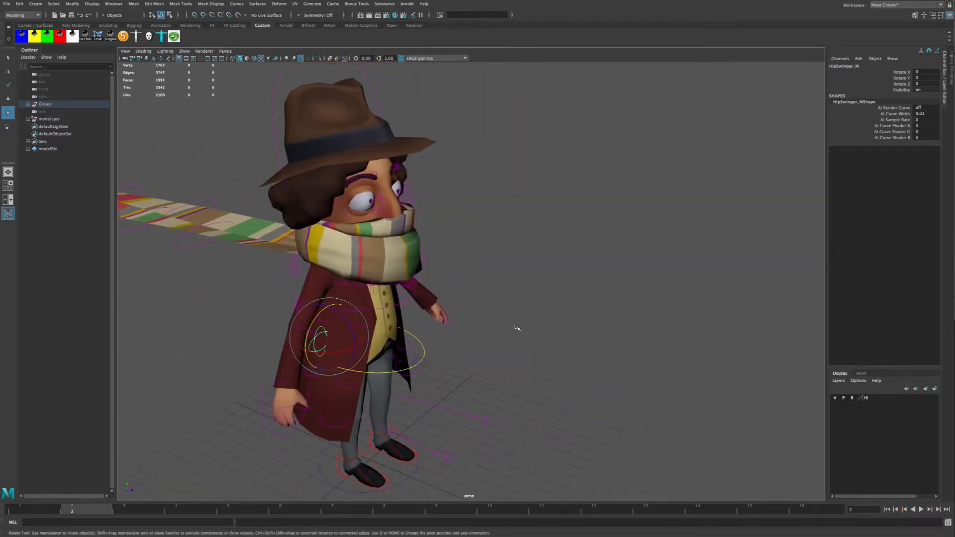
scroll(517, 327, "up", 3)
left_click_drag(442, 324, 388, 323)
left_click(408, 330)
key("w")
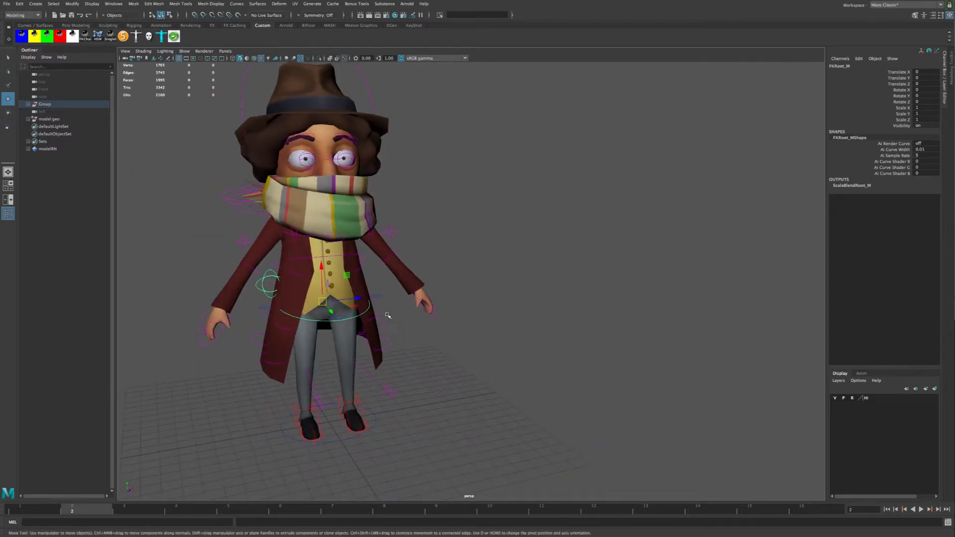
scroll(388, 322, "up", 5)
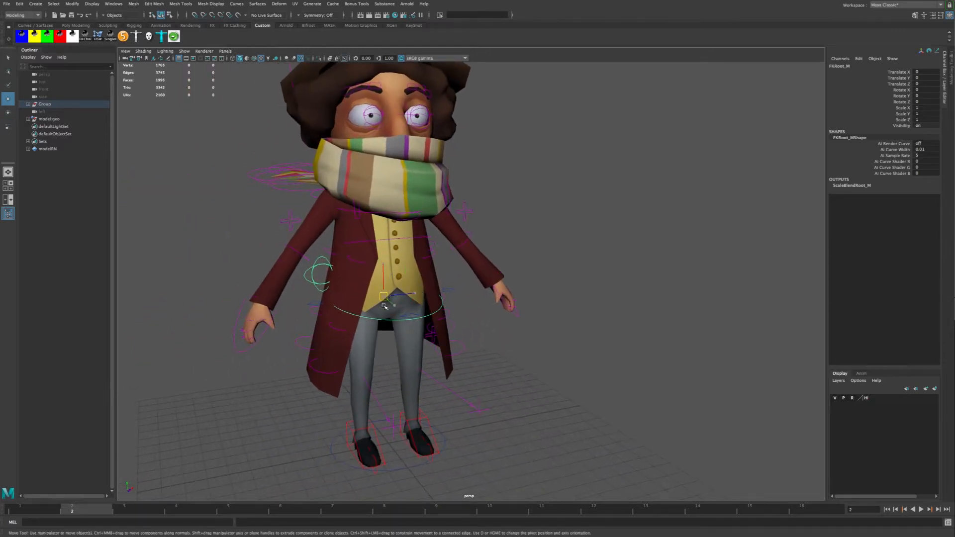
left_click_drag(385, 306, 399, 351)
key("ctrl+z")
scroll(531, 266, "down", 1)
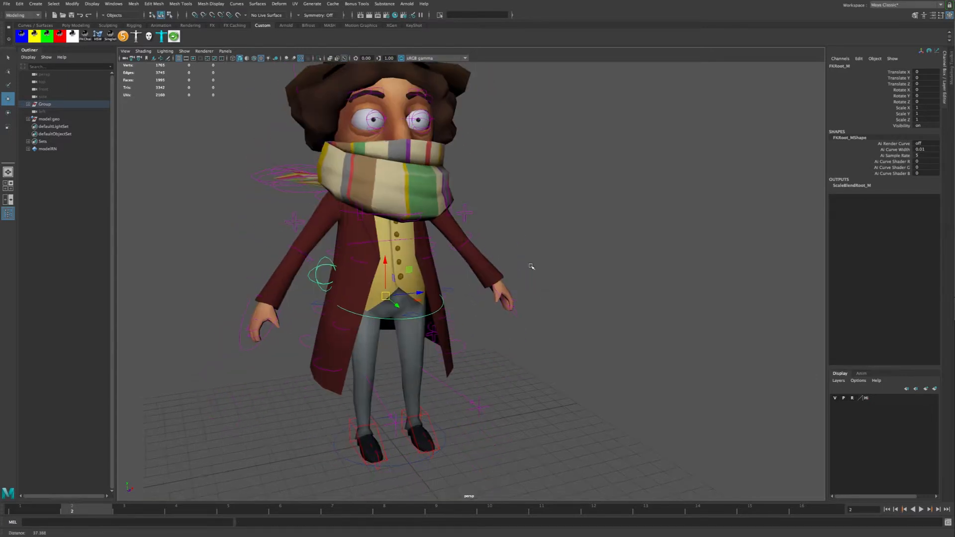
Step: Tilt the head about 6° in Z with FKHead_M, and undo the extra test rotation
right_click_drag(531, 267, 514, 218, "alt")
middle_click_drag(514, 217, 489, 318, "alt")
left_click(426, 192)
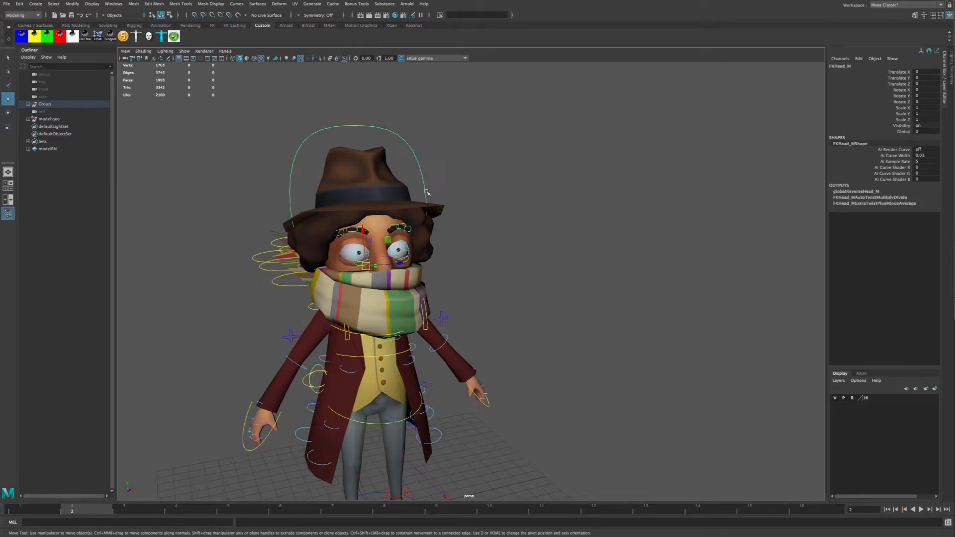
key("e")
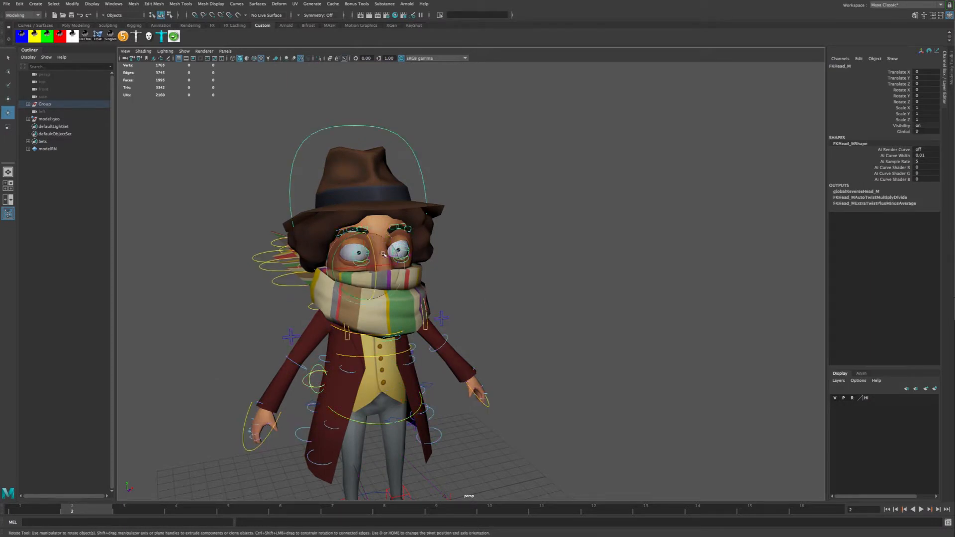
left_click_drag(374, 253, 505, 271)
key("ctrl+z")
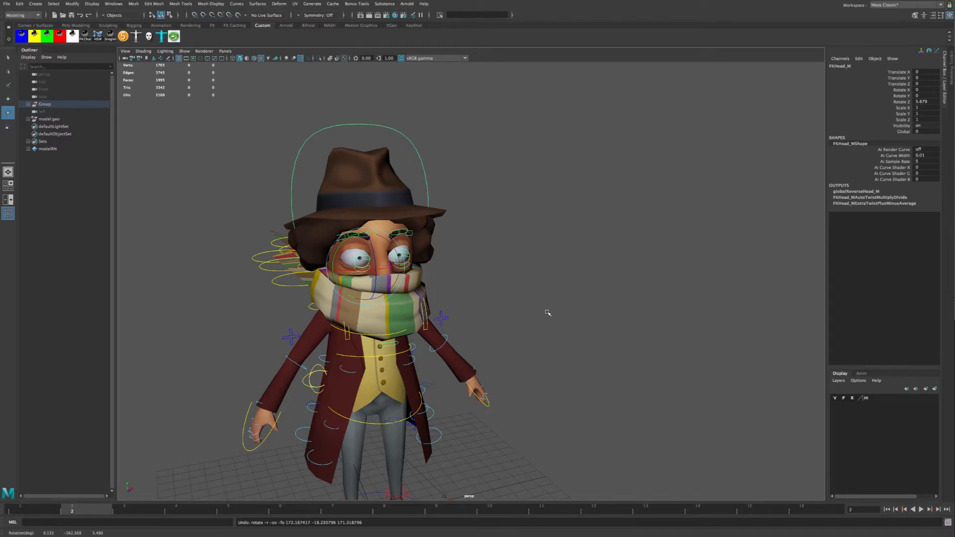
Step: Test bending the left forearm with FKElbow_L and undo the rotation
left_click_drag(548, 313, 499, 291, "alt")
right_click_drag(499, 291, 528, 293, "alt")
left_click_drag(501, 258, 483, 285, "alt")
left_click(361, 252)
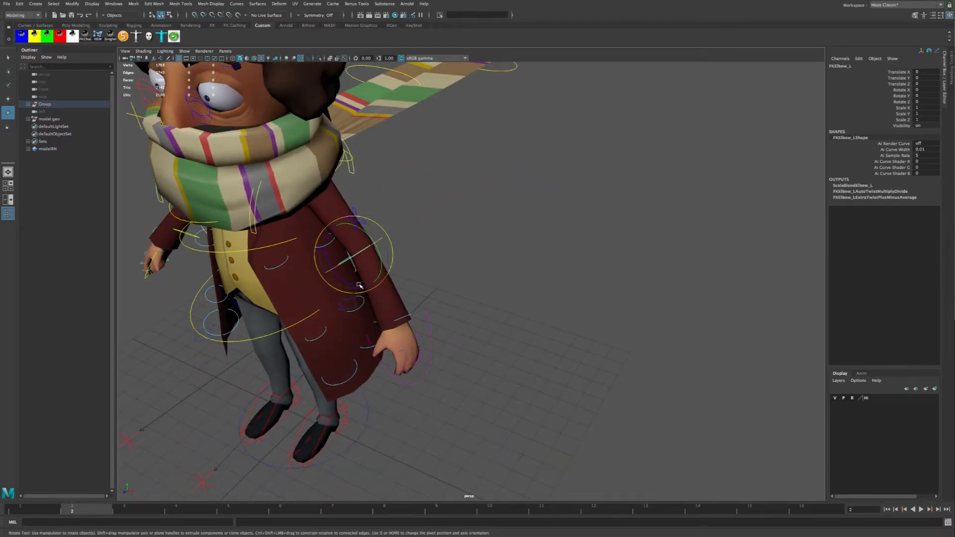
mouse_move(359, 285)
left_mouse_down()
mouse_move(329, 274)
mouse_move(347, 281)
left_mouse_up()
key("ctrl+z")
Step: Switch the left arm from FK to IK with the FKIKBlend attribute of FKIKArm_L
left_click_drag(439, 279, 431, 206, "alt")
left_click(370, 209)
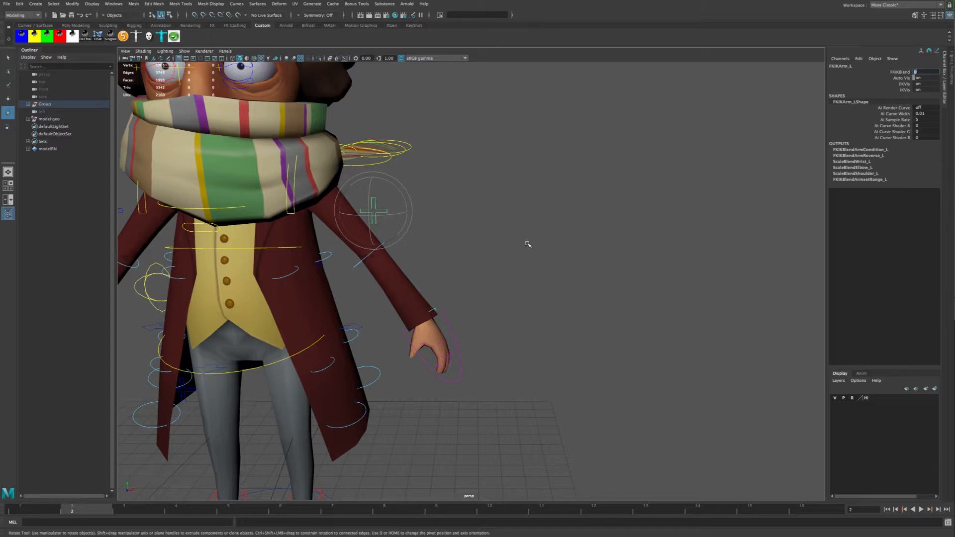
left_click(478, 303)
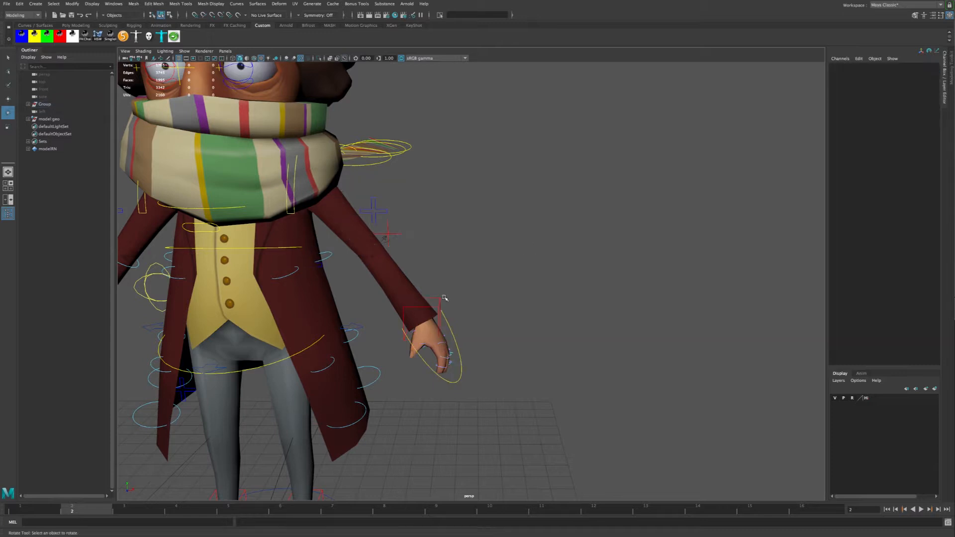
Step: Raise the left hand with IKArm_L and rotate it to about -64° X, -15° Y and 90° Z
left_click(435, 317)
key("w")
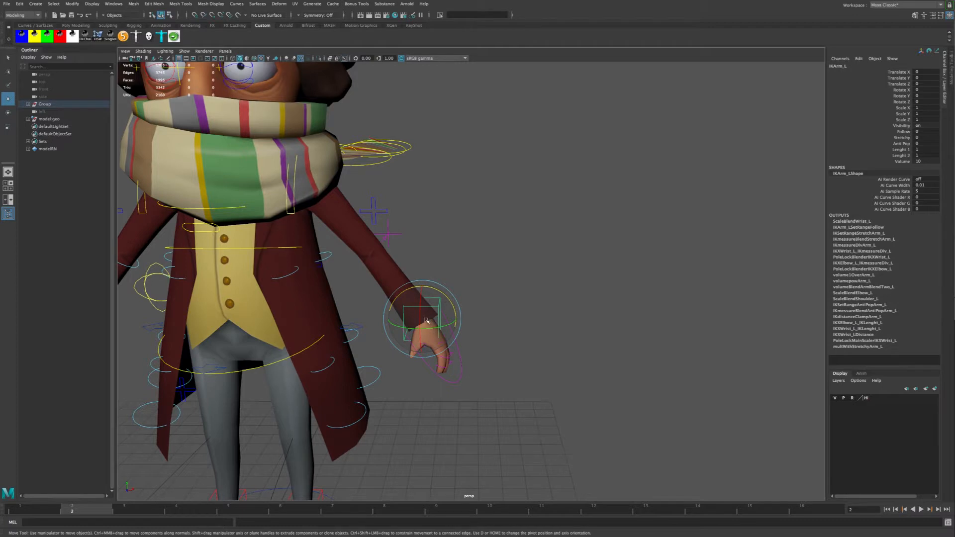
left_click_drag(426, 319, 456, 164)
key("e")
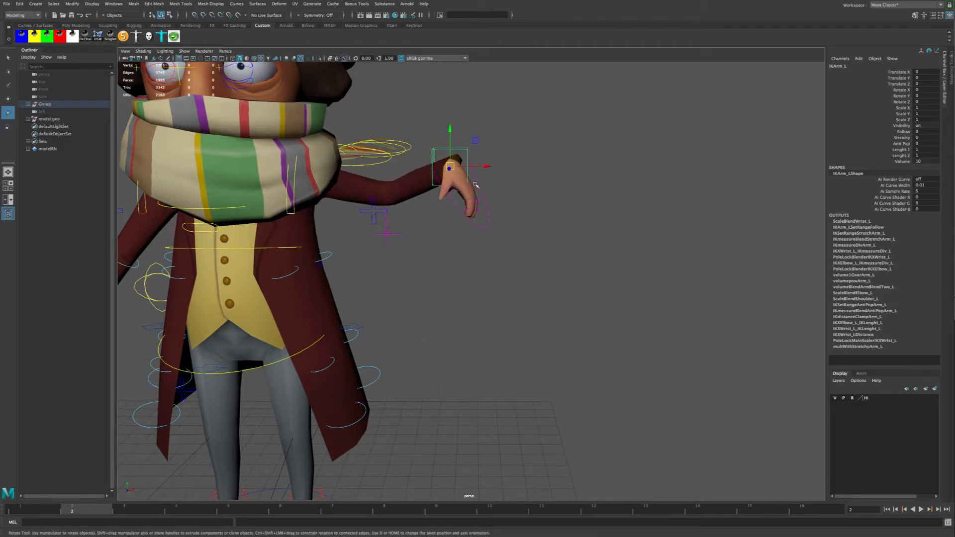
key("w")
key("e")
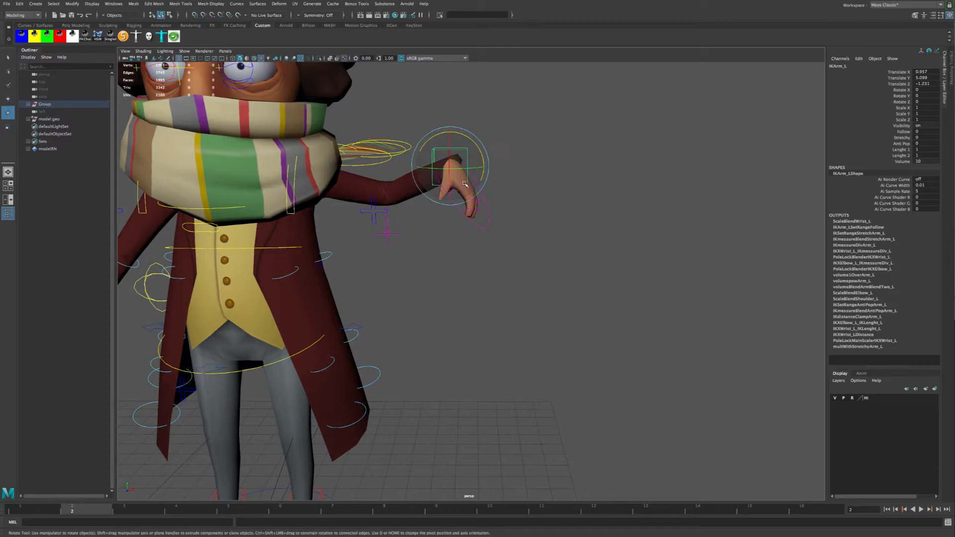
left_click_drag(478, 165, 462, 151)
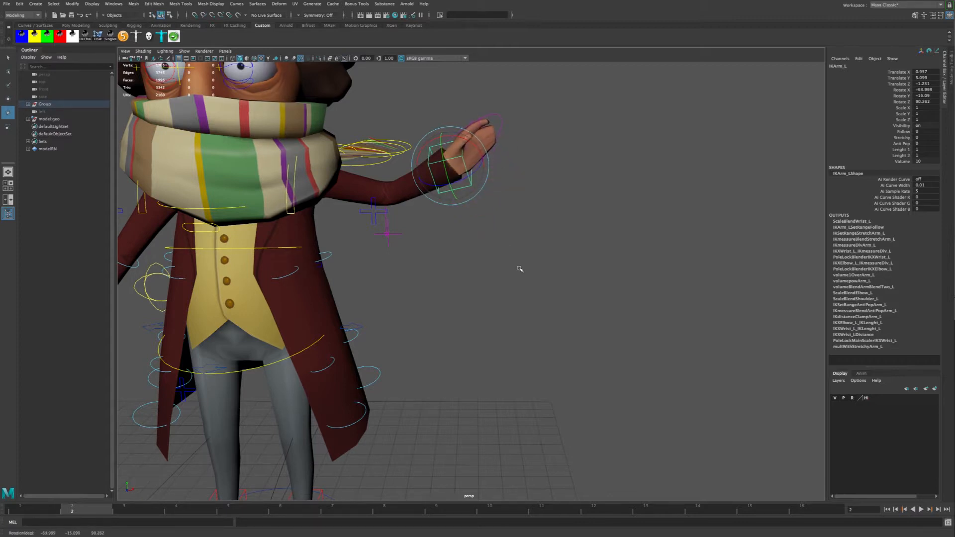
Step: Turn the raised left hand's IKArm_L control to about -38° X, -31° Y and 41° Z
key("w")
left_click_drag(515, 280, 526, 302, "alt")
key("e")
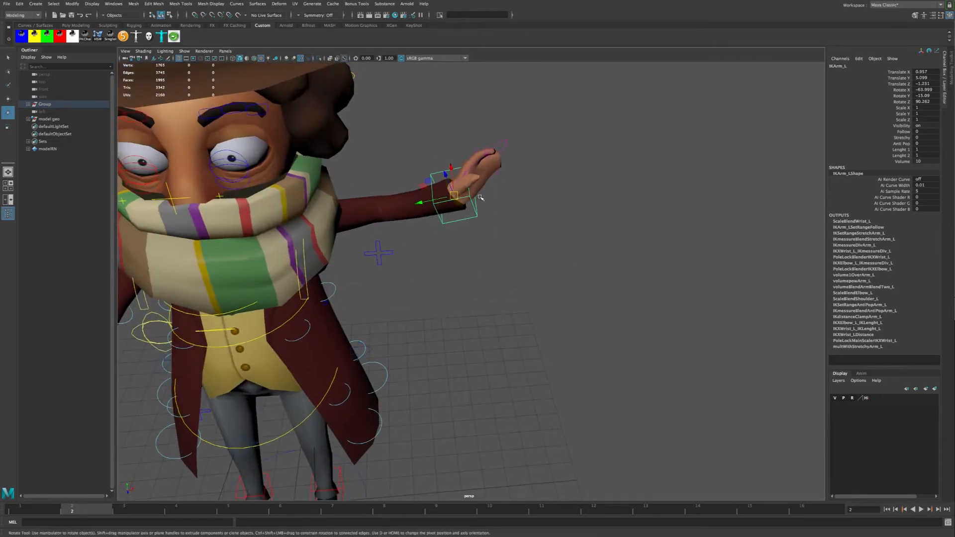
left_click_drag(478, 200, 468, 218)
right_click_drag(527, 316, 470, 299, "alt")
left_click_drag(471, 299, 475, 173, "alt")
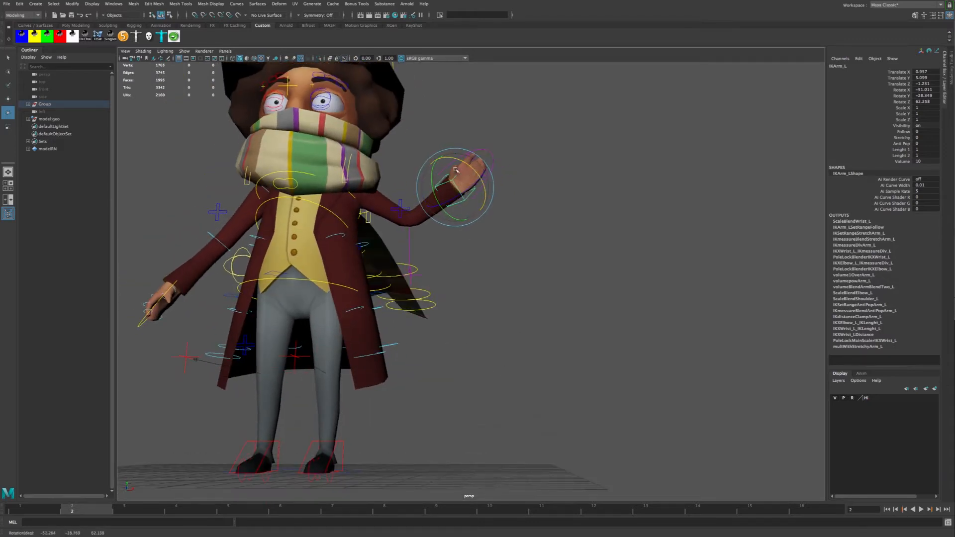
right_click_drag(462, 233, 525, 265, "alt")
middle_click_drag(462, 237, 573, 311, "alt")
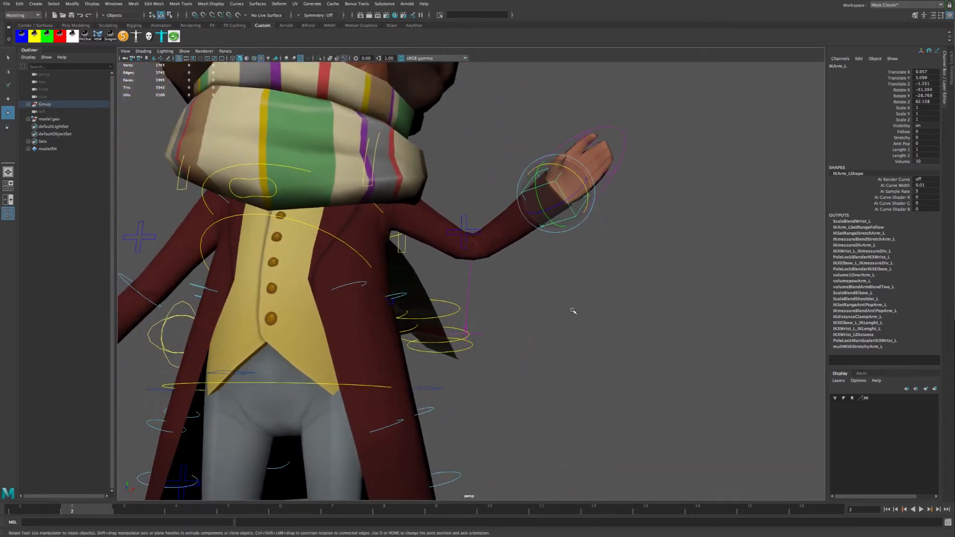
right_click_drag(573, 311, 554, 324, "alt")
left_click_drag(554, 324, 518, 254, "alt")
left_click_drag(530, 293, 498, 288, "alt")
Step: Move the left hand forward and outward with IKArm_L to about 1.04, 5.31, 1.47
key("w")
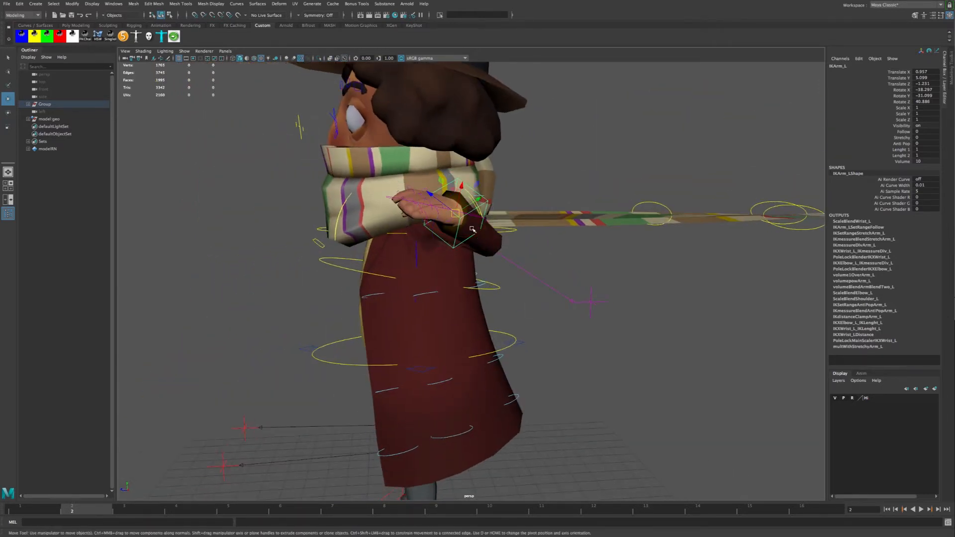
left_click_drag(454, 214, 354, 214)
left_click_drag(362, 269, 480, 269, "alt")
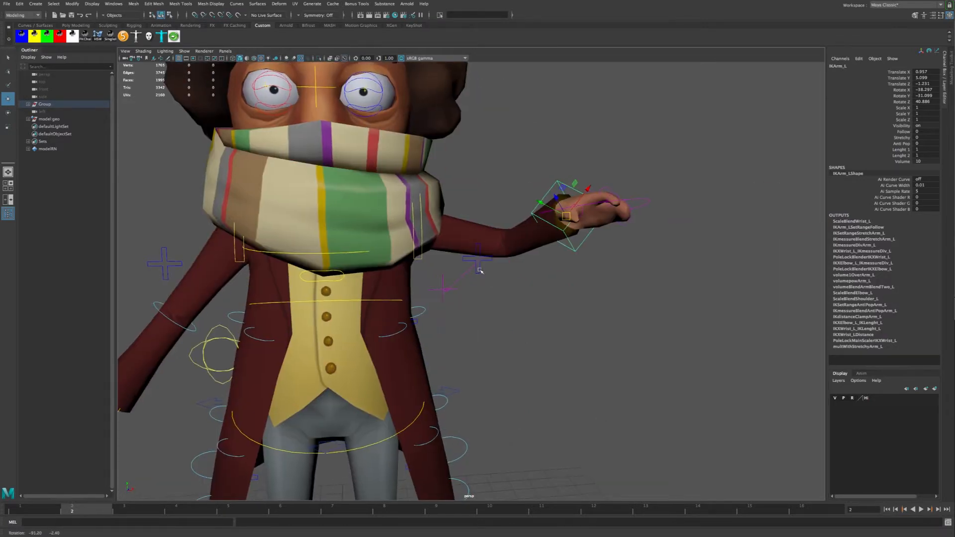
left_click_drag(566, 218, 423, 186)
left_click_drag(530, 184, 612, 214)
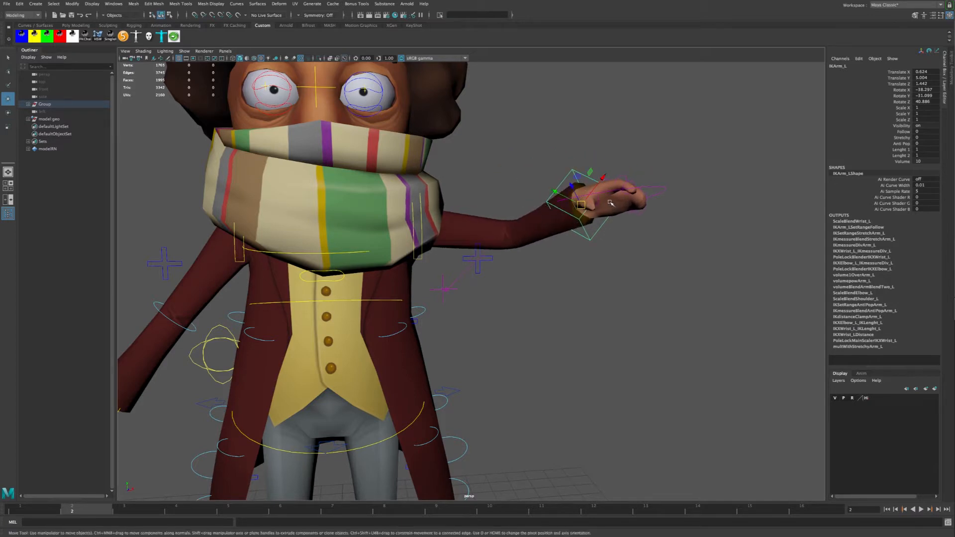
Step: Rotate the left hand's IKArm_L to about -61° X, 3° Y and -3° Z, and adjust its angle once more
left_click_drag(603, 216, 546, 264, "alt")
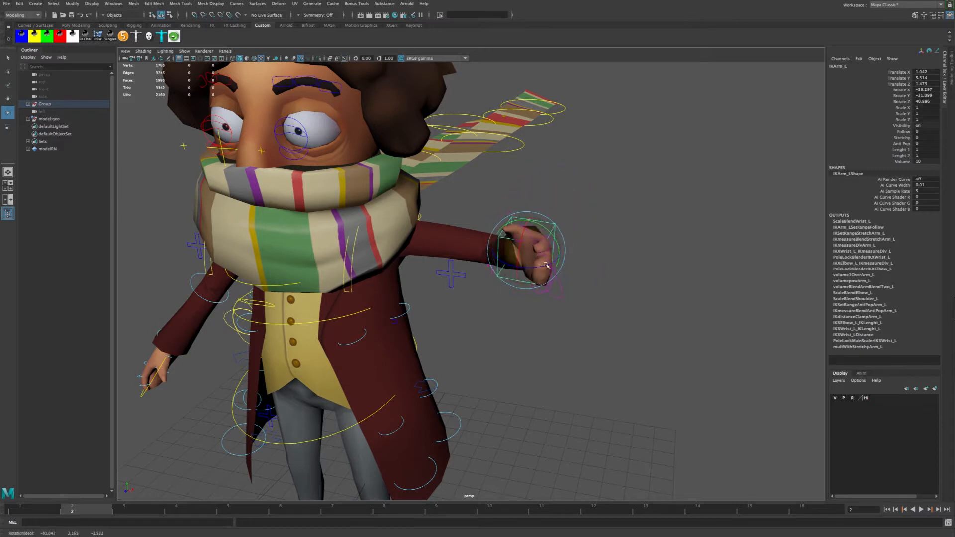
left_click_drag(562, 356, 608, 305, "alt")
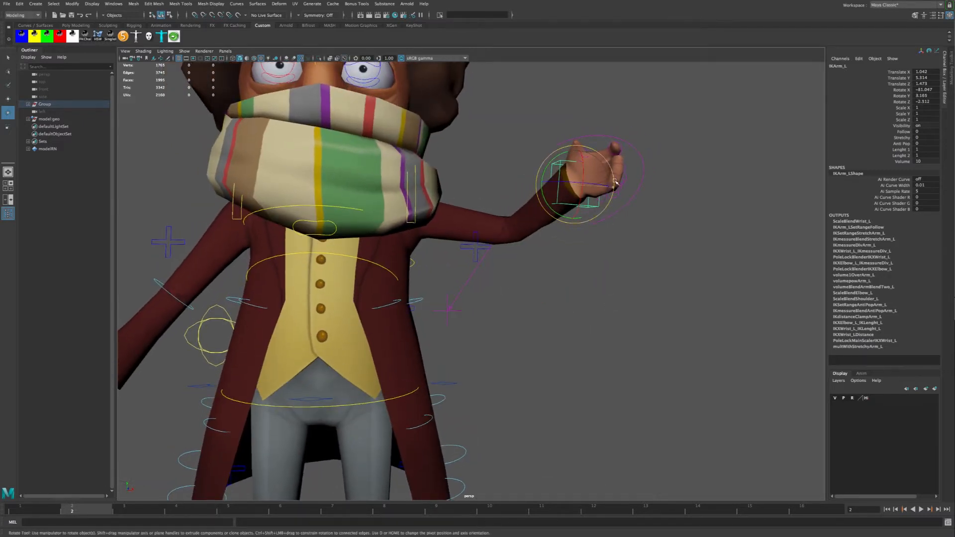
left_click_drag(615, 182, 617, 166)
Step: Curl the long scarf tail by rotating FKscarf_long_002_R about -26° in Y and FKscarf_long_004_R to about -34°, -27° and 70°
left_click_drag(593, 288, 560, 136, "alt")
left_click(539, 179)
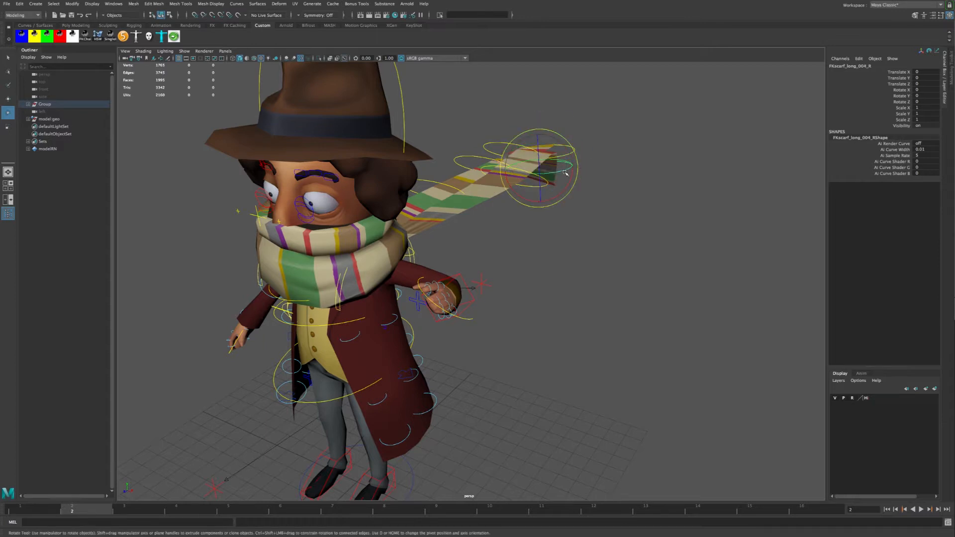
left_click_drag(554, 170, 476, 254)
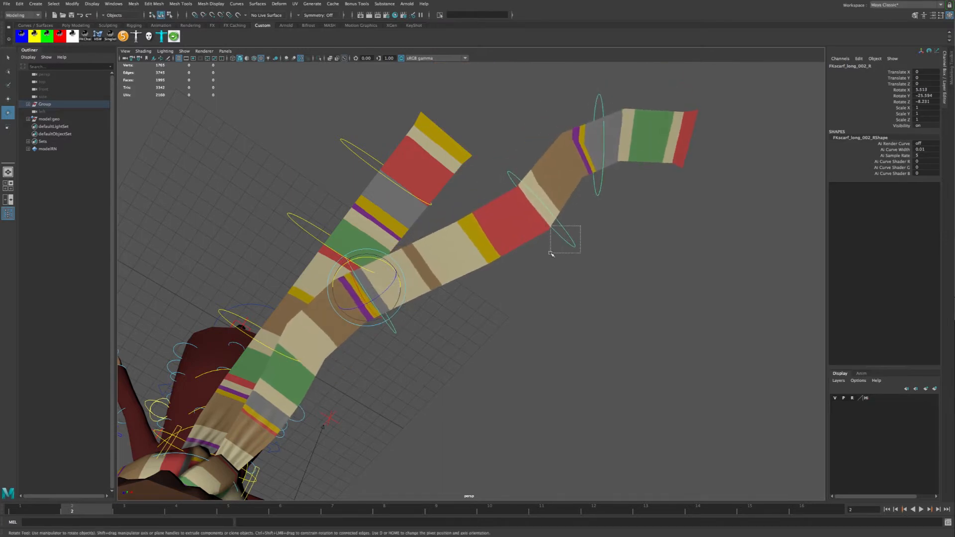
left_click_drag(565, 226, 644, 169)
left_click(637, 199)
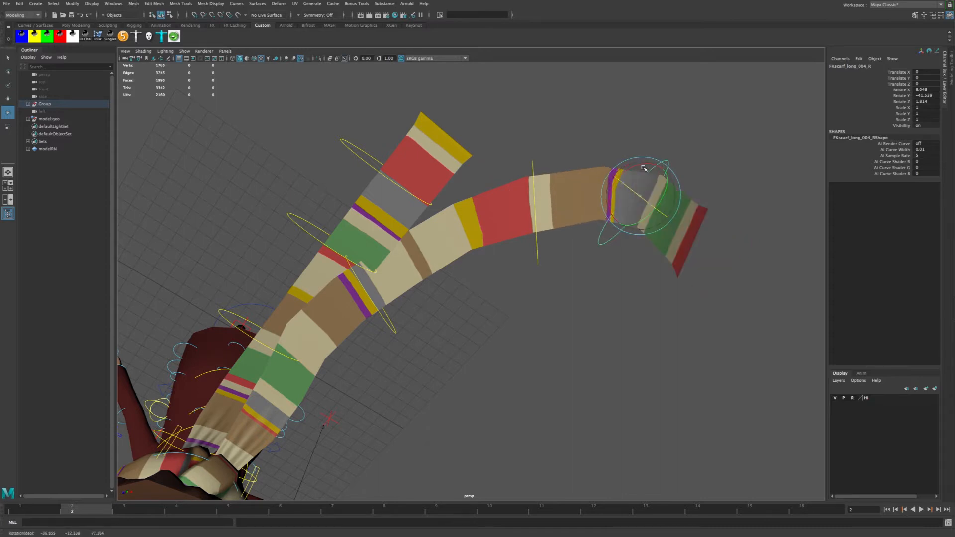
mouse_move(558, 323)
left_mouse_down("alt")
mouse_move(482, 302)
mouse_move(537, 313)
mouse_move(556, 339)
mouse_move(555, 318)
left_mouse_up("alt")
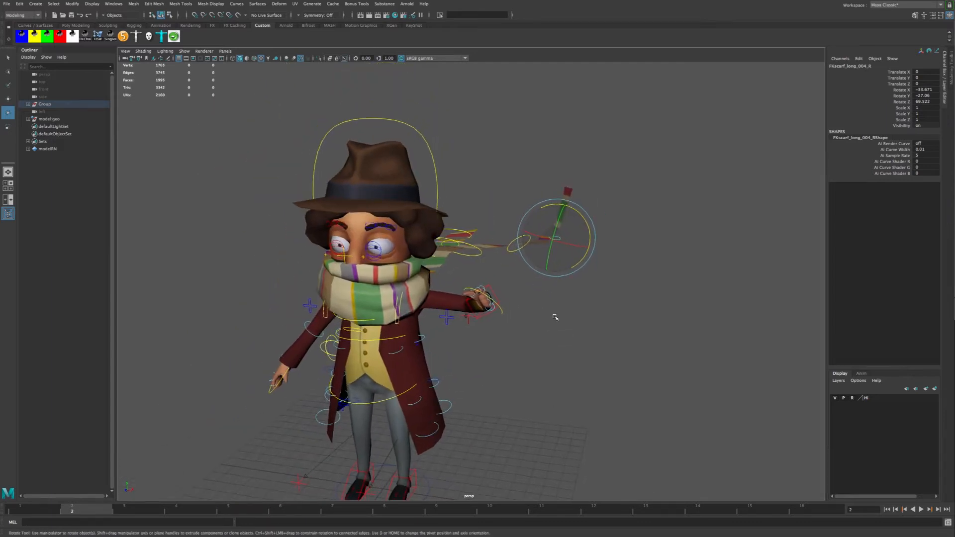
middle_click_drag(553, 317, 582, 300, "alt")
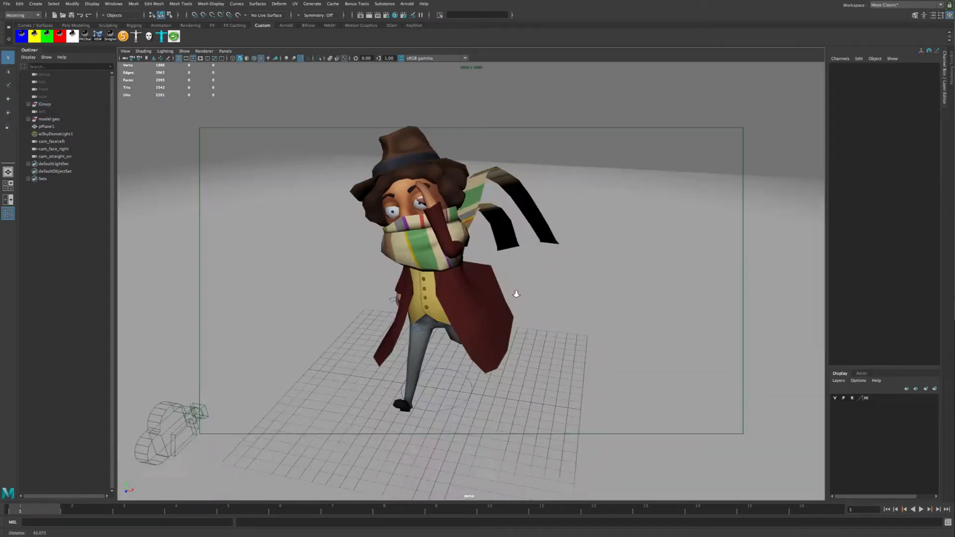
Step: Examine the posed running character lit by aiSkyDomeLight1, and scrub the timeline to frame 7 to compare the poses
left_click_drag(514, 293, 538, 360, "alt")
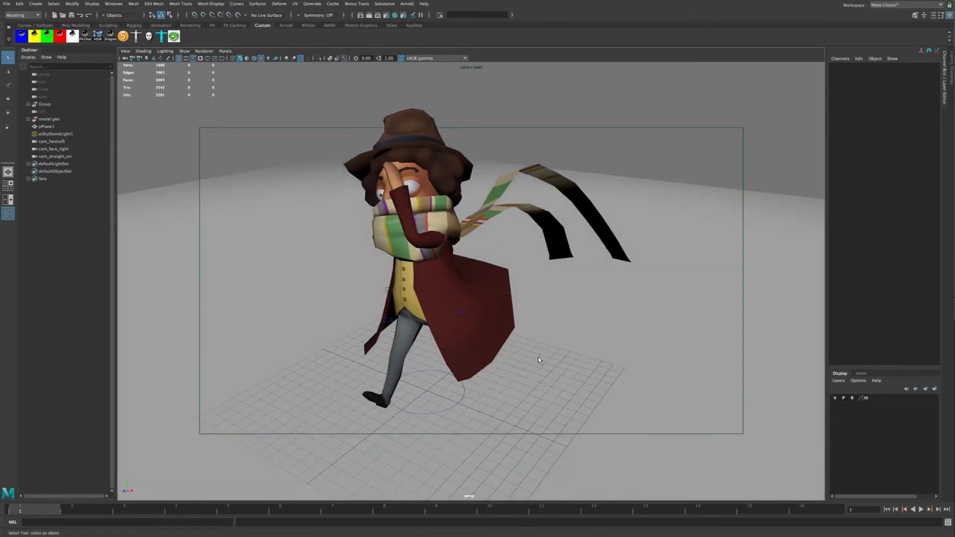
left_click(595, 323)
left_click(669, 155)
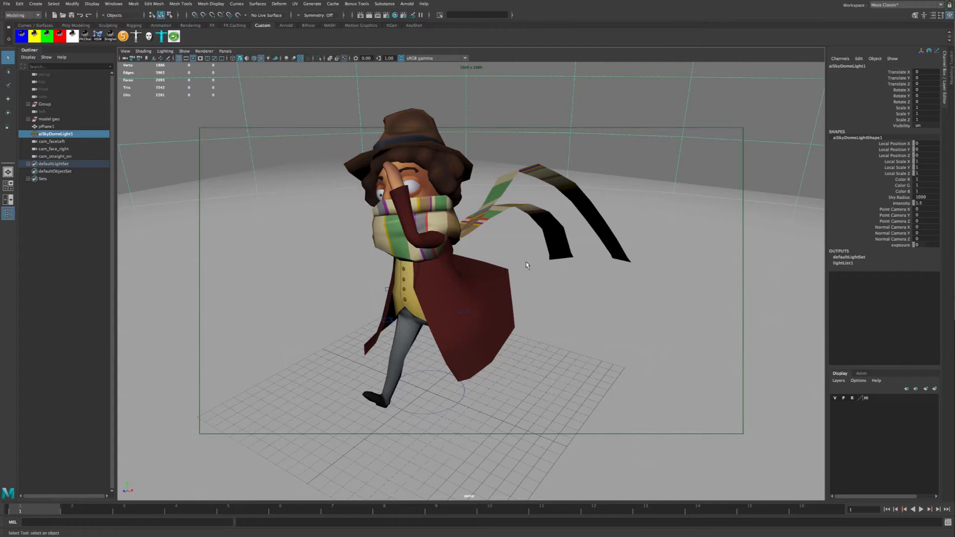
left_click_drag(482, 377, 235, 449, "alt")
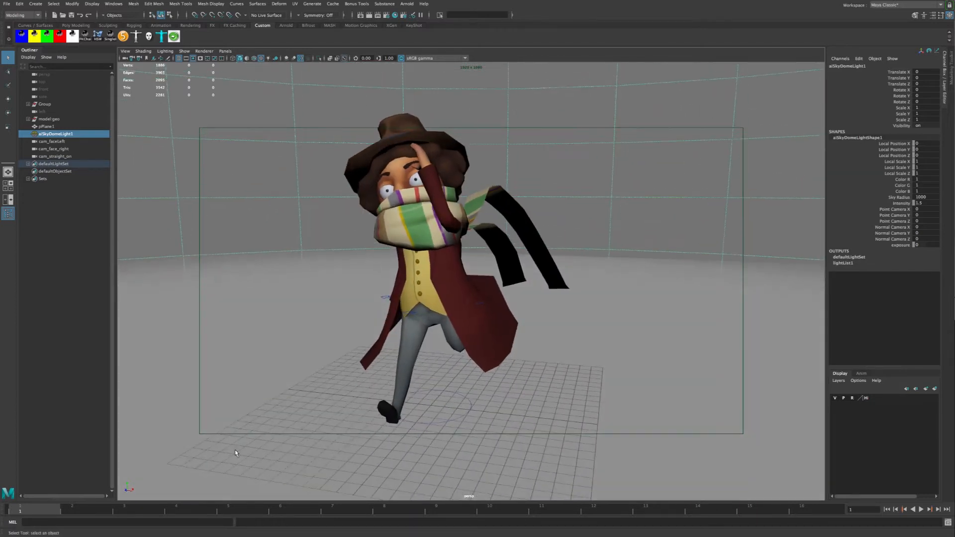
left_click_drag(73, 515, 364, 507)
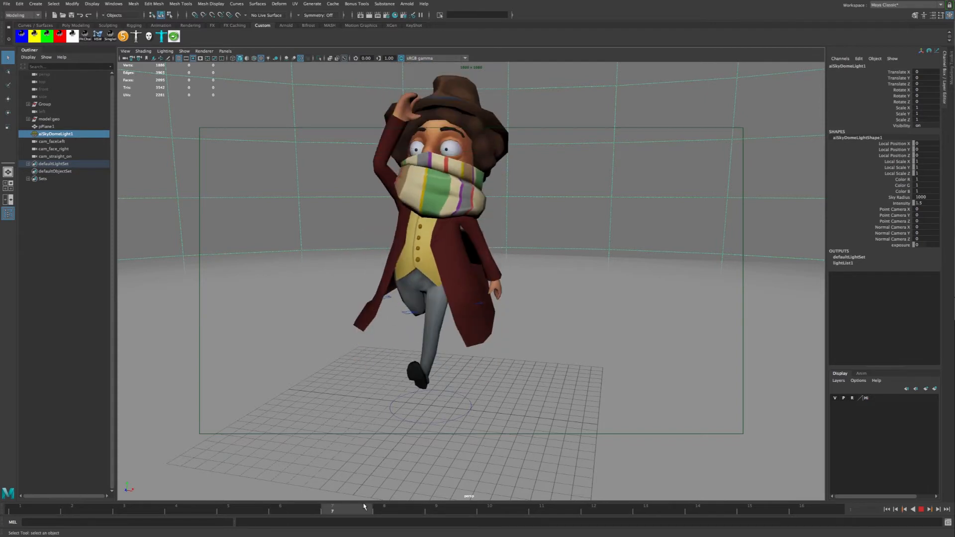
right_click_drag(513, 271, 528, 227, "alt")
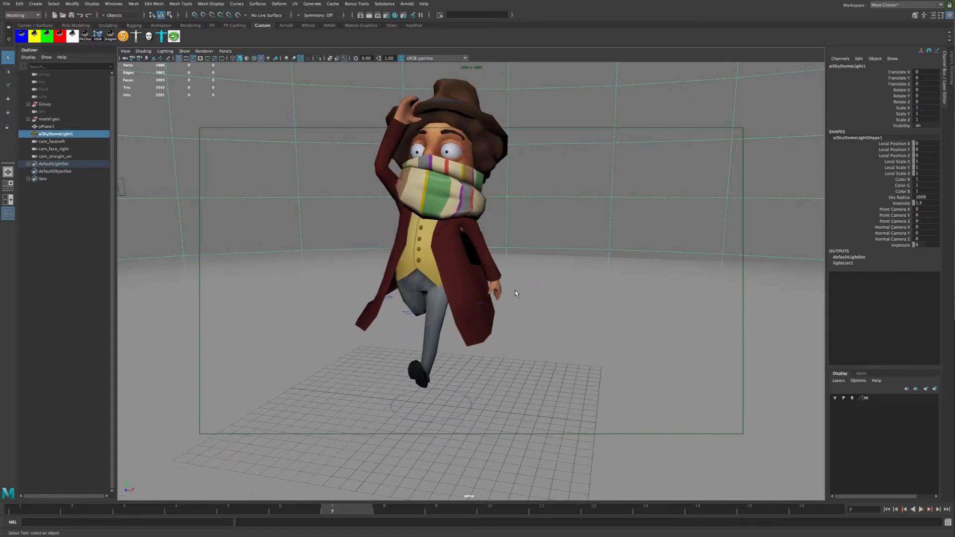
Step: Examine the textured running character's face, hat, raised hand and scarf up close from the front while running through the timeline
left_click_drag(540, 280, 537, 210, "alt")
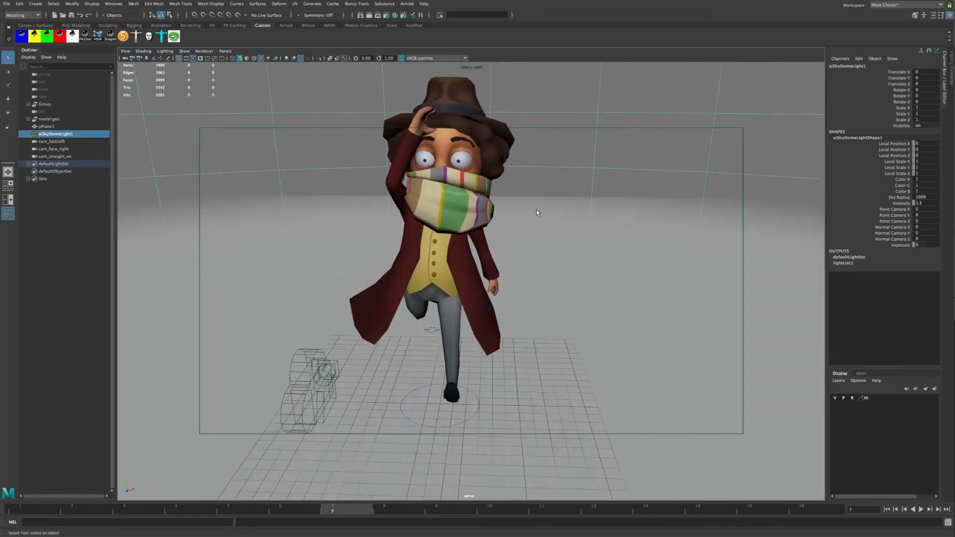
right_click_drag(537, 210, 541, 232, "alt")
middle_click_drag(541, 232, 517, 318, "alt")
right_click_drag(517, 318, 553, 282, "alt")
middle_click_drag(552, 282, 562, 306, "alt")
left_click_drag(562, 306, 325, 515, "alt")
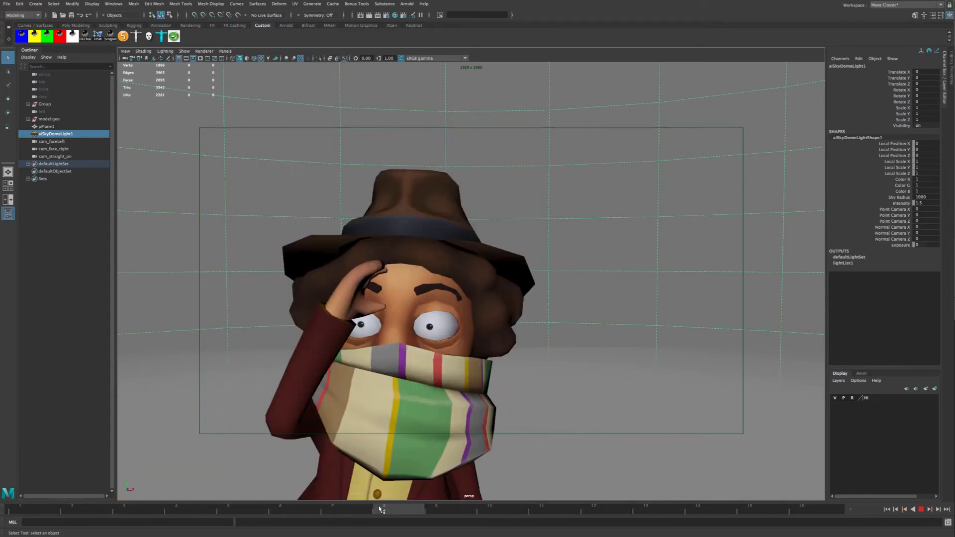
left_click_drag(609, 404, 567, 316, "alt")
Step: Play and scrub the run cycle and inspect the flowing scarf tails from the side at frame 8
key("alt+v")
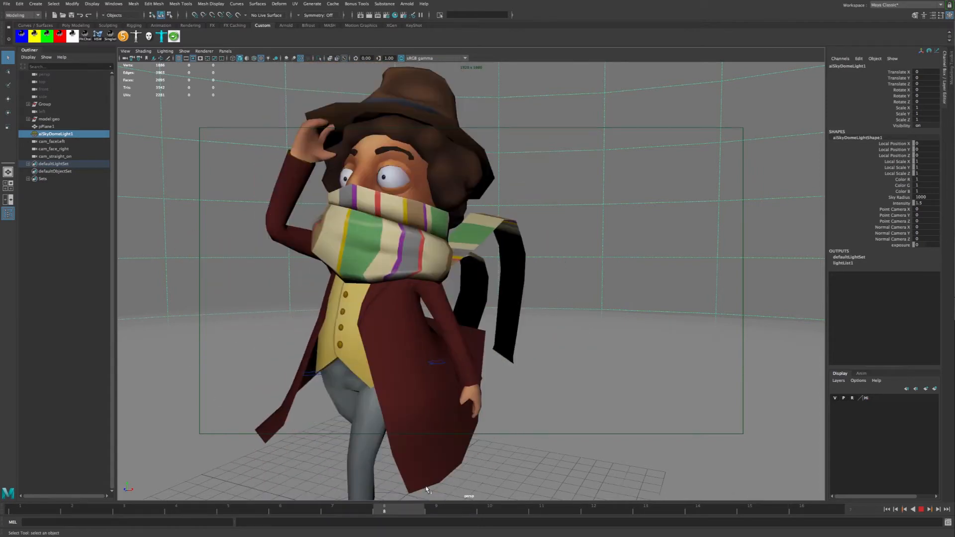
left_click_drag(528, 507, 222, 517)
left_click_drag(562, 393, 522, 388, "alt")
middle_click_drag(522, 388, 380, 369, "alt")
left_click_drag(468, 380, 422, 383, "alt")
key("alt+v")
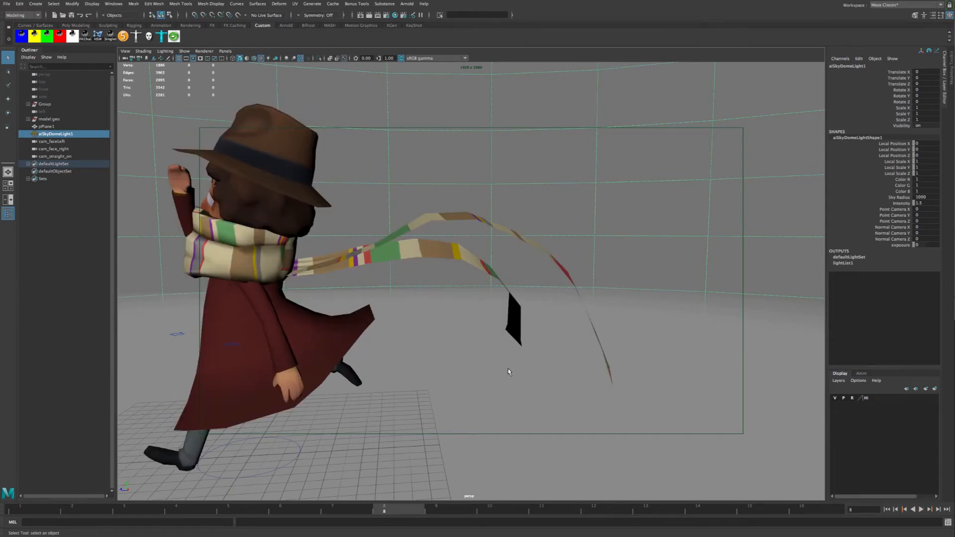
Step: Select pPlane1, show the rig's joints through AdvancedSkeleton's display options, and turn off textured display in the viewport
left_click(309, 450)
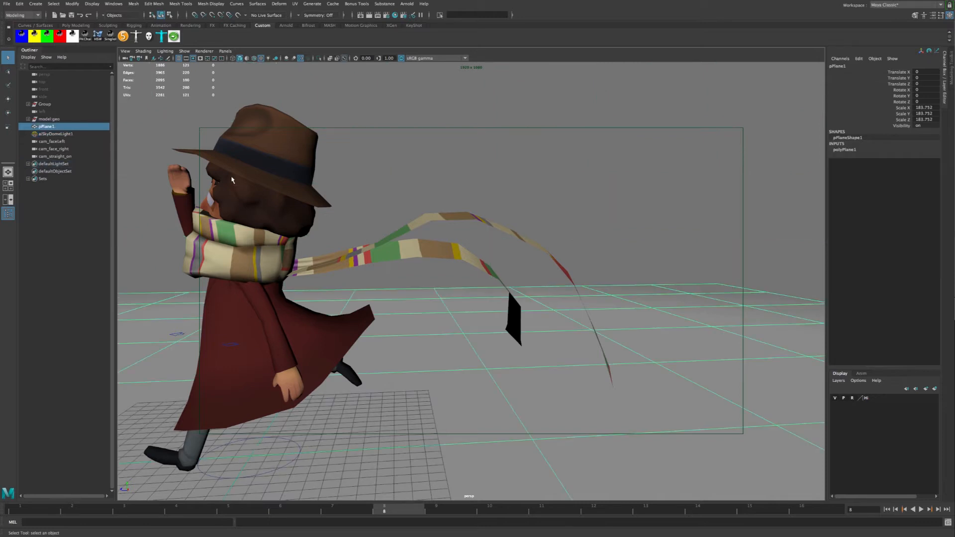
left_click(123, 36)
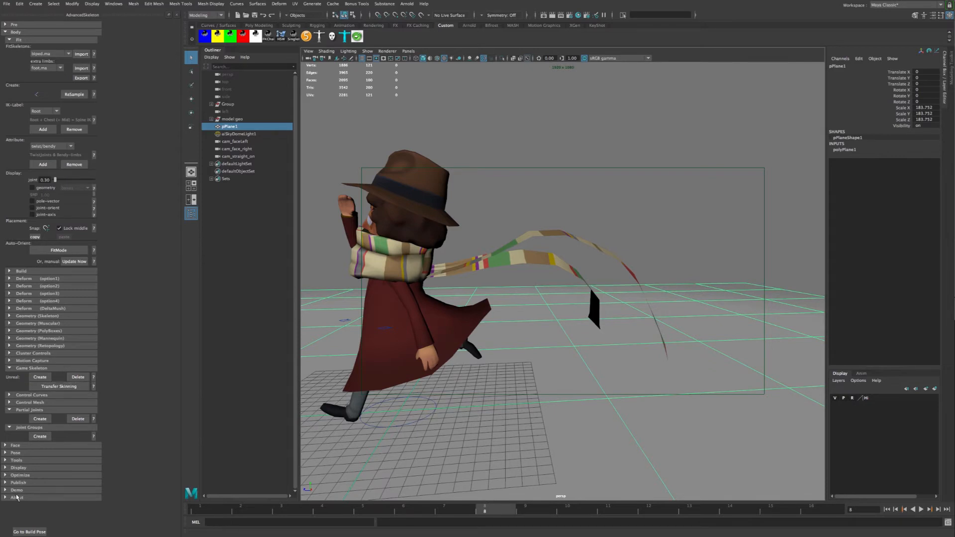
left_click(6, 482)
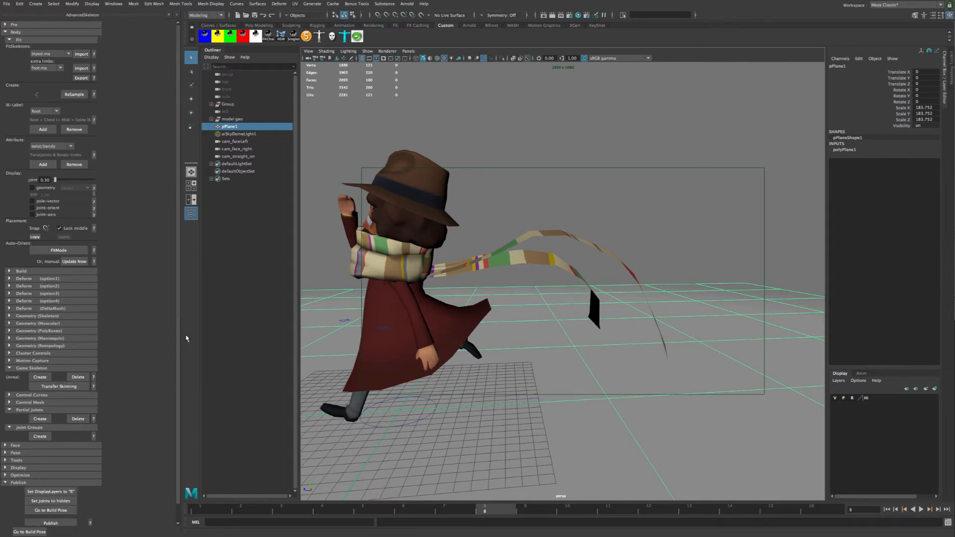
scroll(178, 335, "down", 2)
left_click(14, 450)
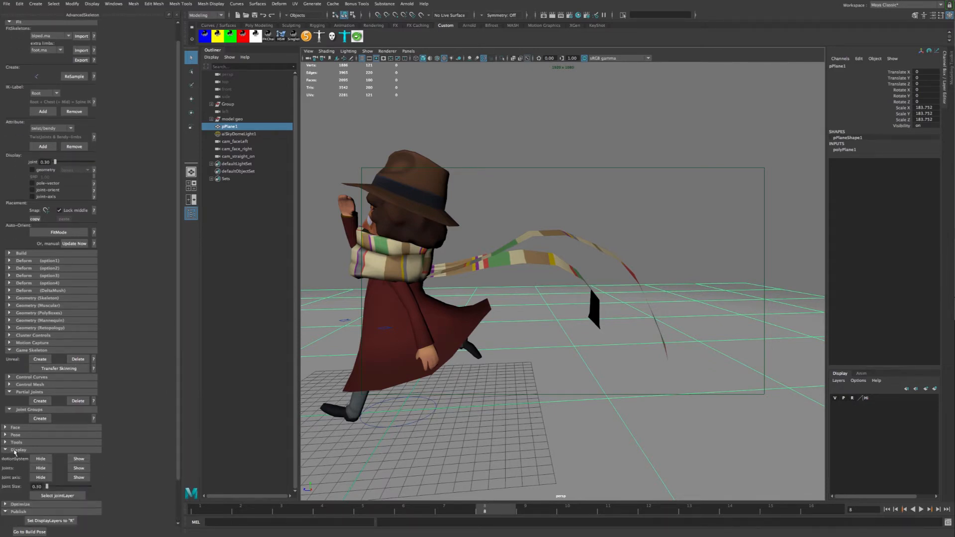
left_click(78, 468)
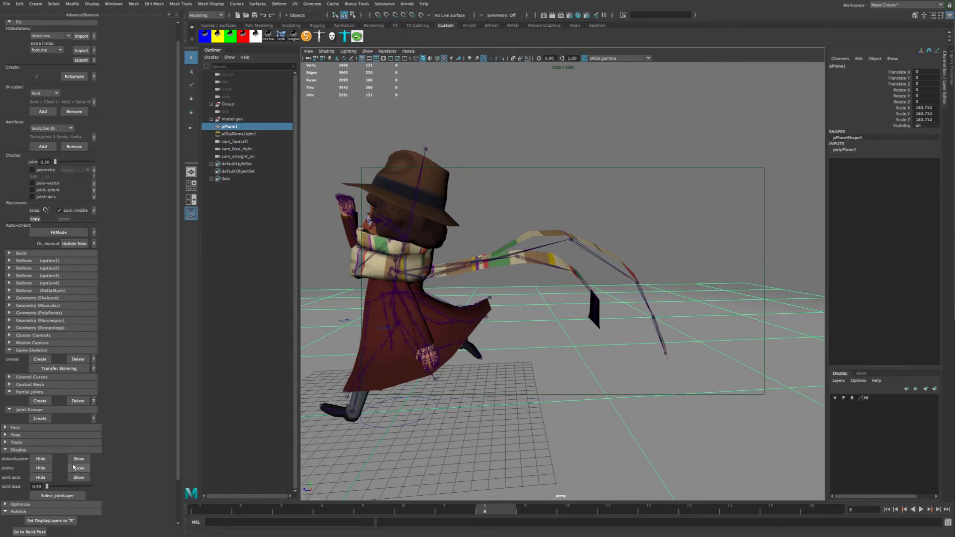
left_click(177, 15)
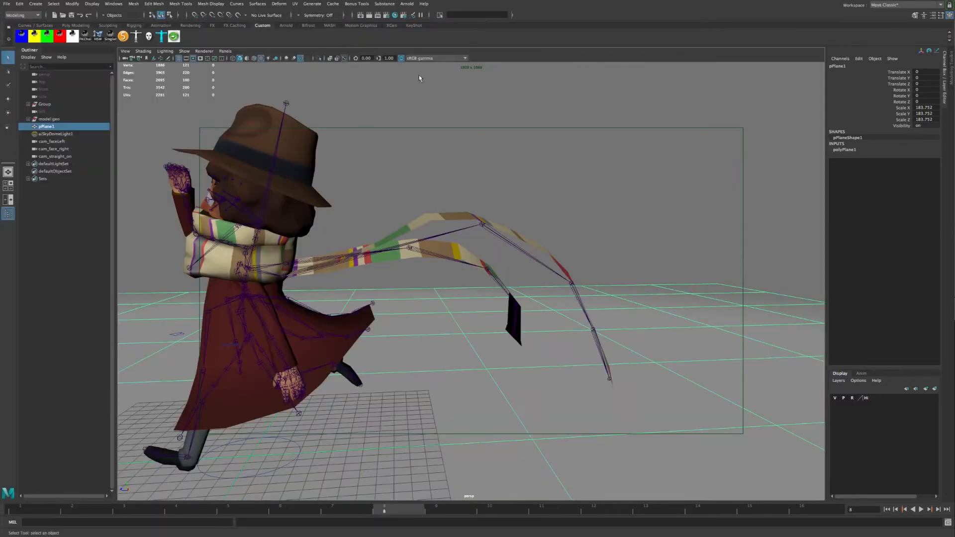
left_click(260, 59)
Step: Examine the joint chains in the two scarf tails while scrubbing and playing the run cycle around frames 7 to 9
left_click_drag(493, 303, 495, 343, "alt")
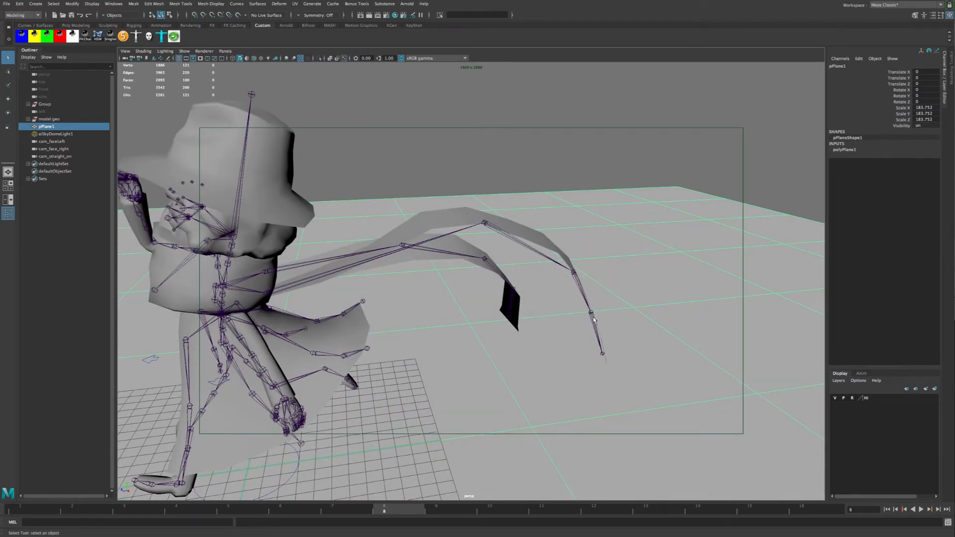
left_click_drag(373, 511, 418, 511)
left_click_drag(512, 346, 285, 234, "alt")
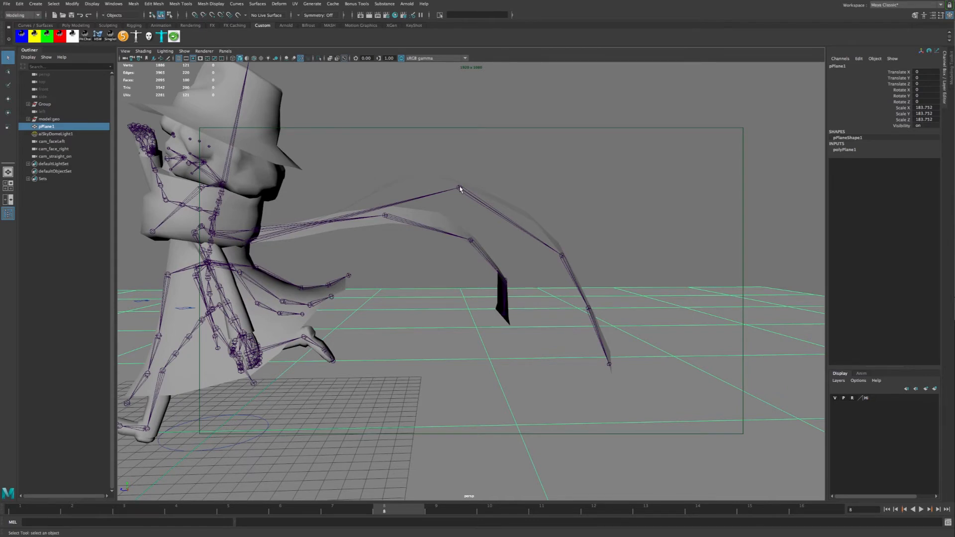
middle_click_drag(552, 279, 291, 155, "alt")
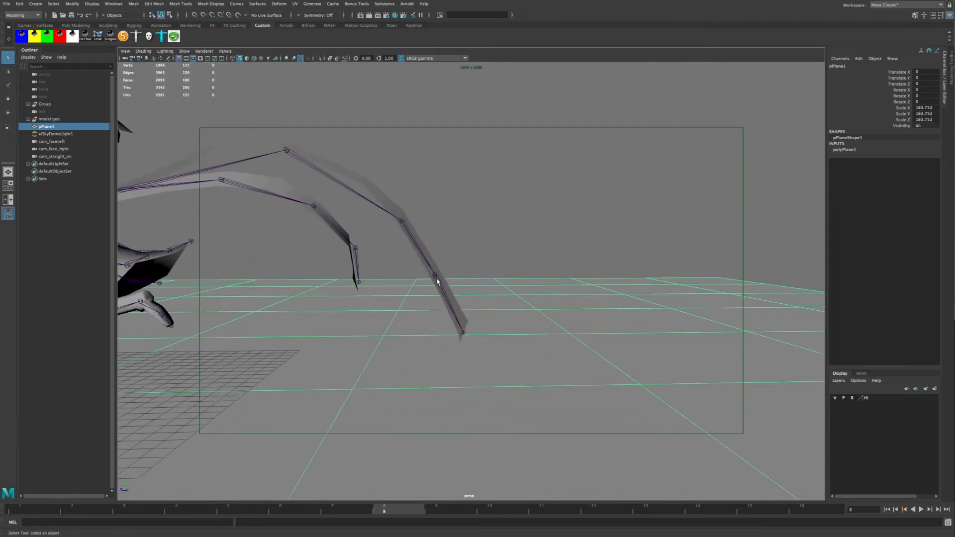
scroll(478, 335, "down", 5)
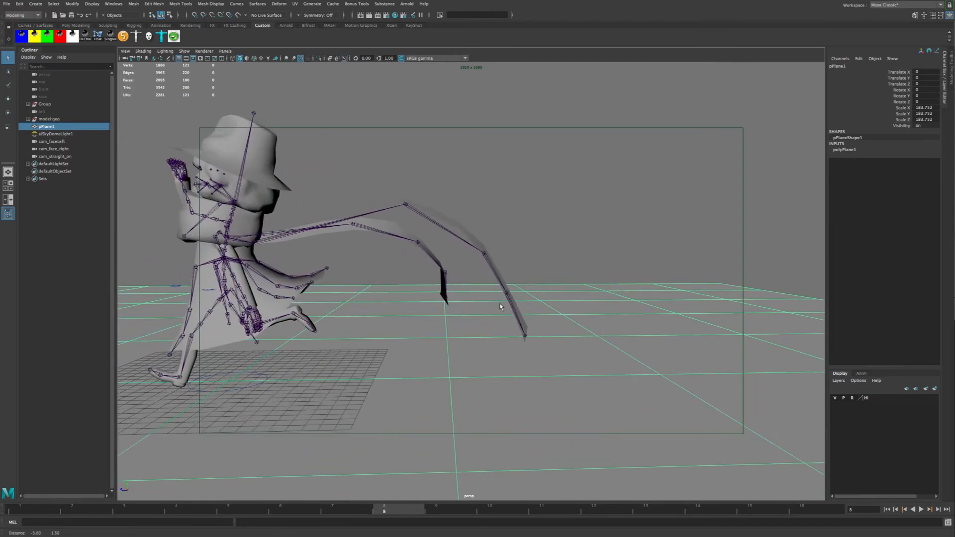
left_click_drag(384, 516, 204, 512)
left_click_drag(55, 513, 326, 504)
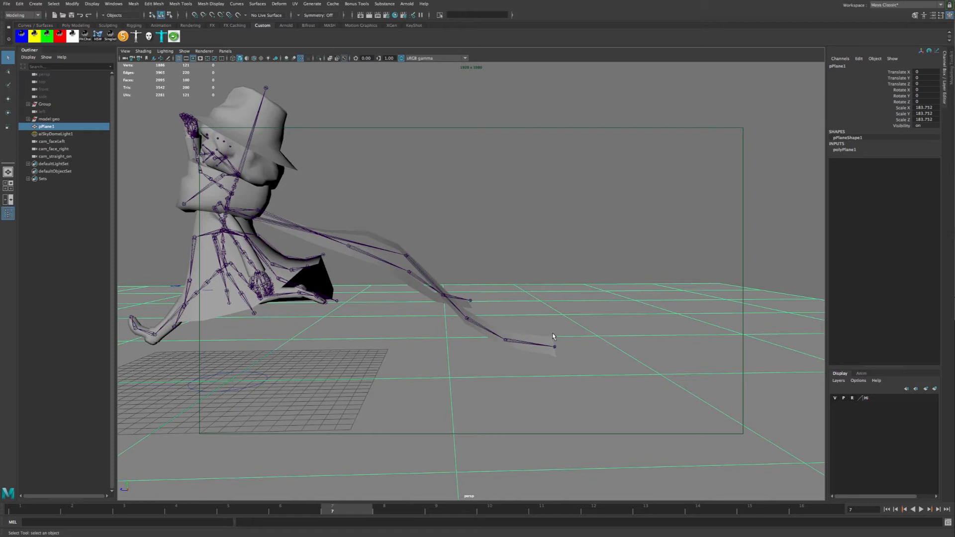
key("alt+v")
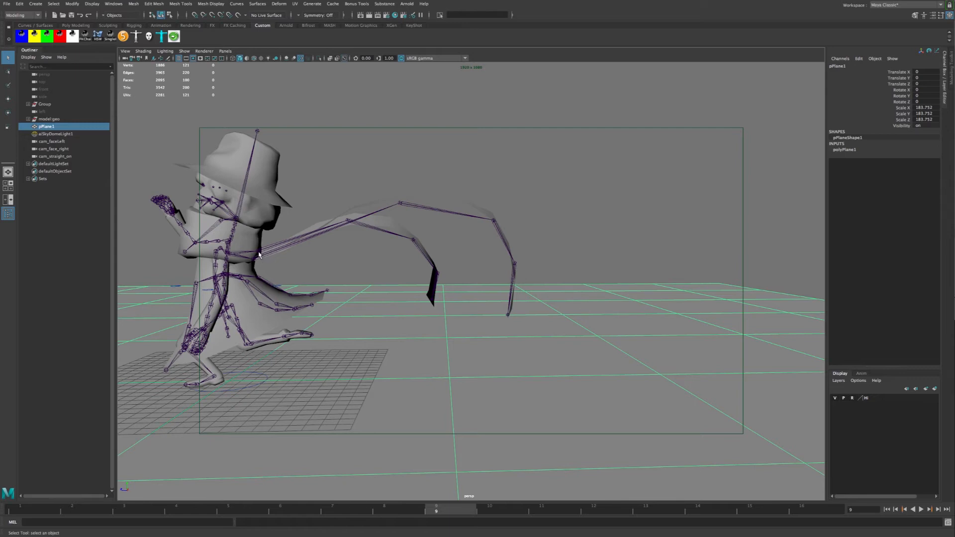
Step: Inspect the coat's joint chains closely at frame 3 and play the run cycle to study how they swing, stopping at frame 8
mouse_move(465, 511)
left_mouse_down()
mouse_move(146, 501)
mouse_move(677, 510)
mouse_move(52, 496)
mouse_move(726, 502)
mouse_move(142, 505)
left_mouse_up()
left_click_drag(273, 421, 416, 352, "alt")
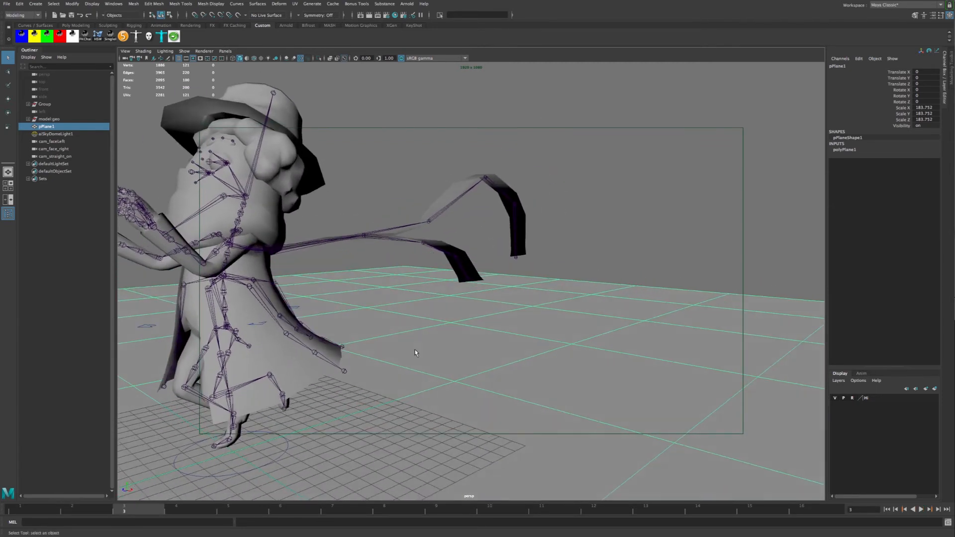
scroll(415, 352, "up", 5)
middle_click_drag(363, 329, 499, 286, "alt")
scroll(464, 313, "down", 4)
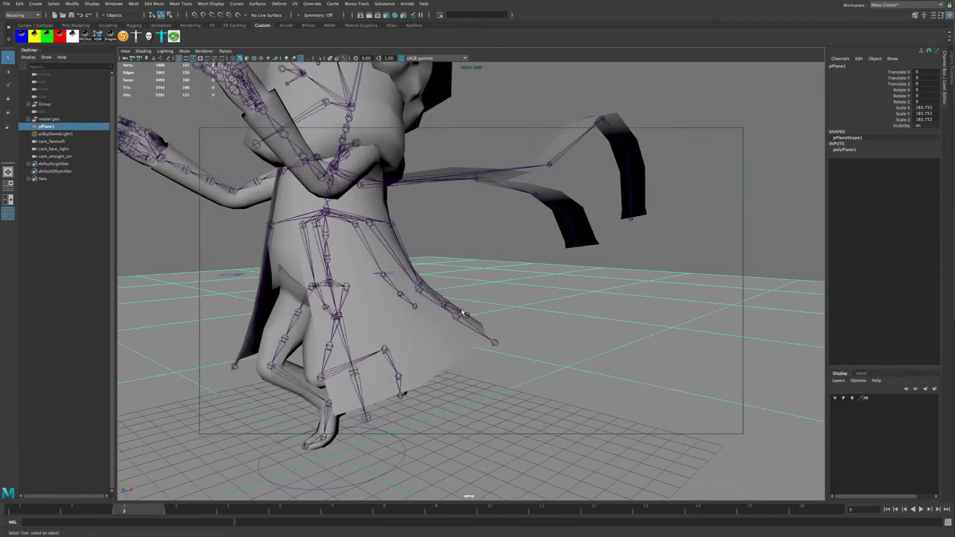
left_click_drag(464, 314, 324, 273, "alt")
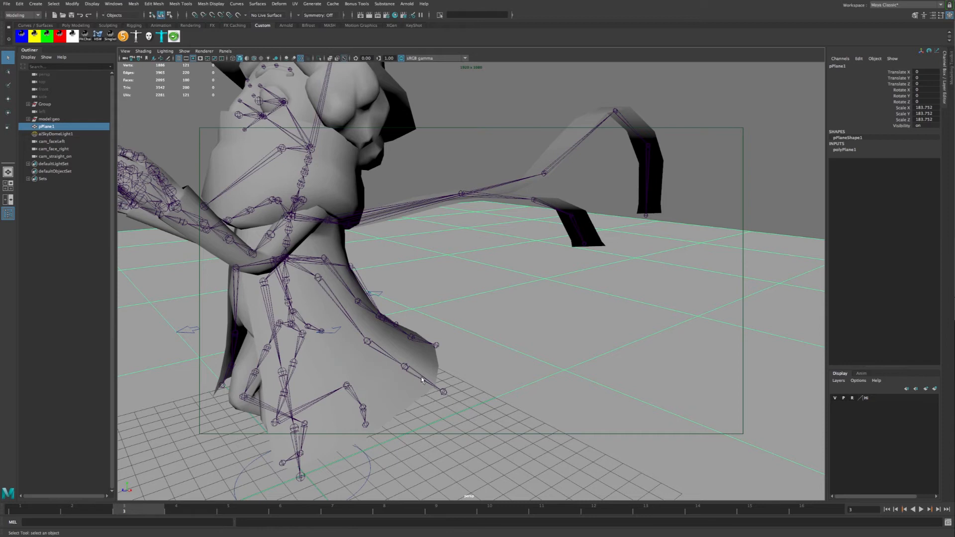
key("alt+v")
key("Escape")
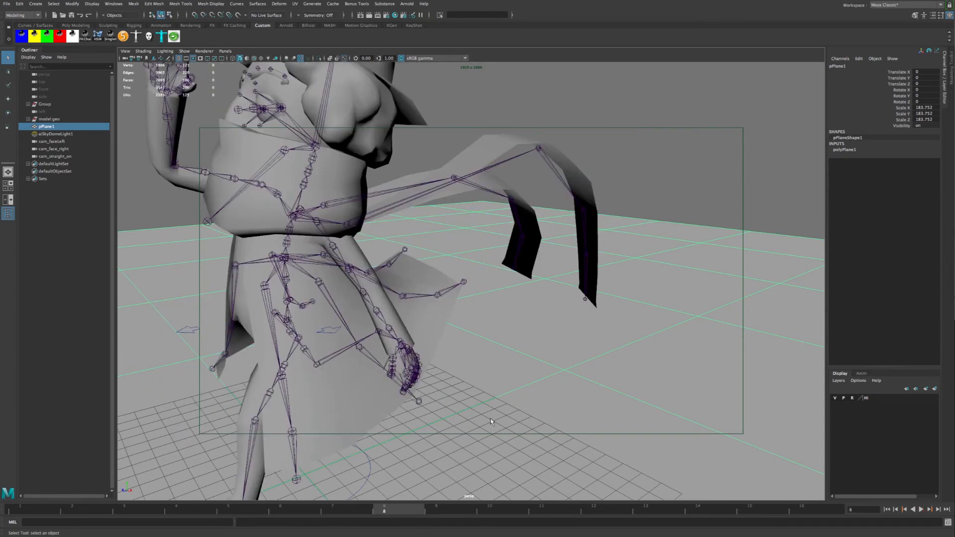
Step: Examine the scarf joints from the side and the whole skeleton from farther back, playing the run and scrubbing between frames 16 and 3
left_click_drag(491, 419, 532, 312, "alt")
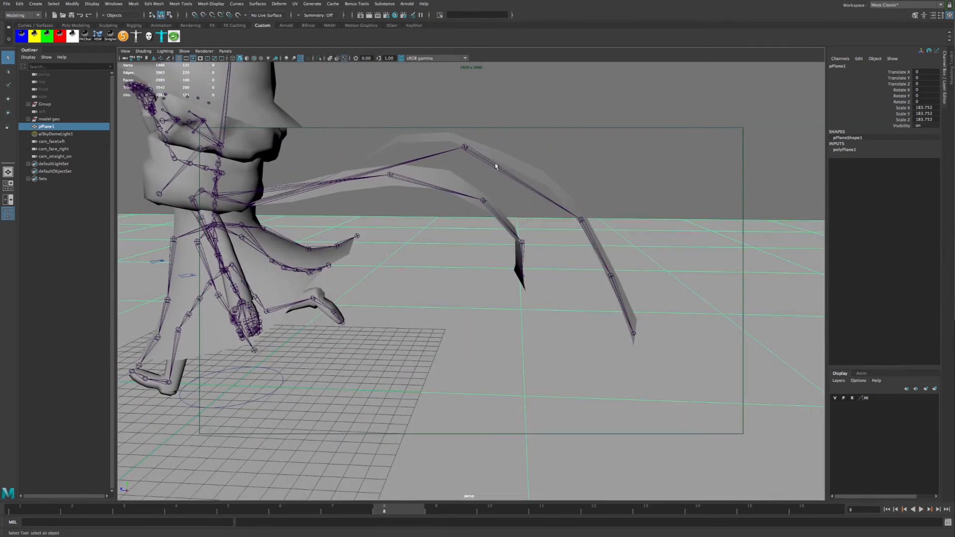
key("alt+v")
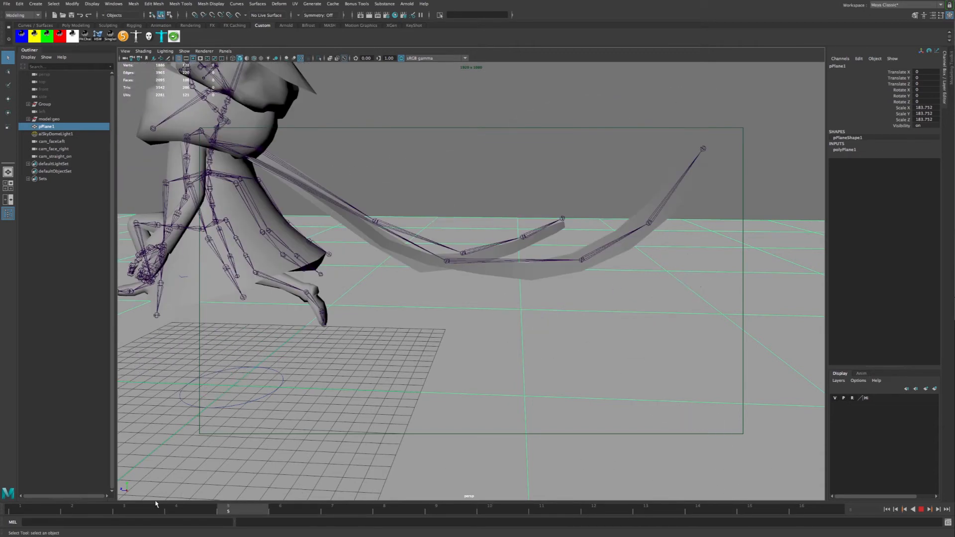
key("Escape")
right_click_drag(442, 349, 412, 363, "alt")
left_click_drag(412, 363, 264, 492, "alt")
left_click_drag(167, 513, 827, 512)
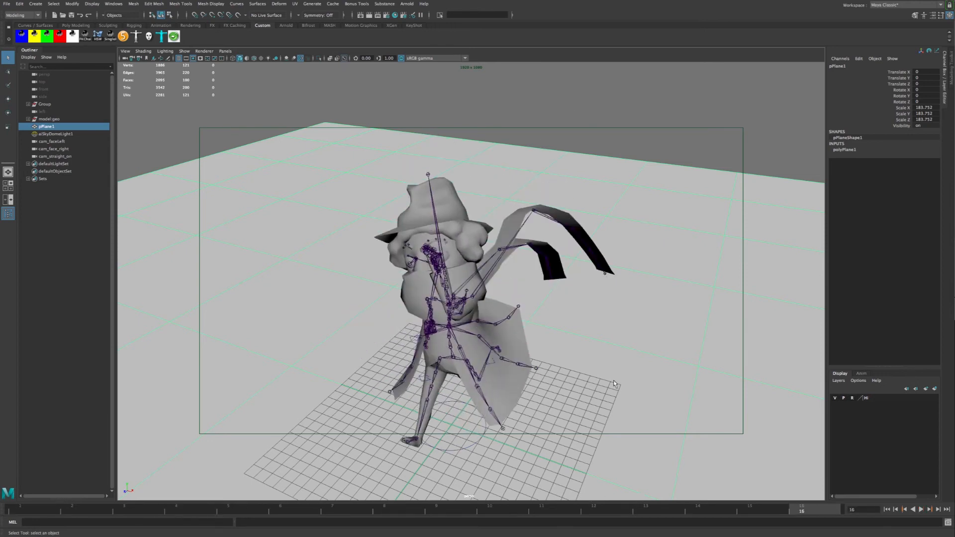
left_click_drag(614, 384, 607, 368, "alt")
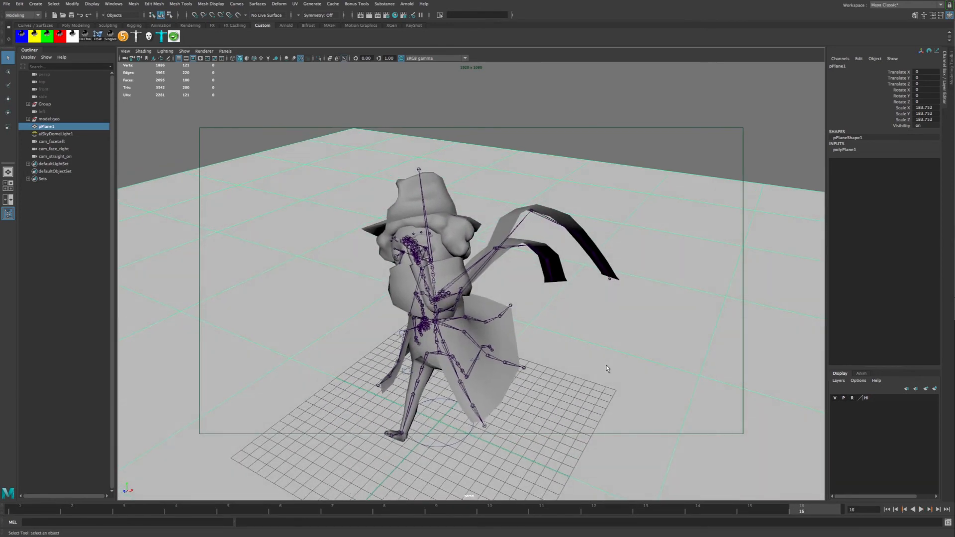
right_click_drag(605, 335, 611, 364, "alt")
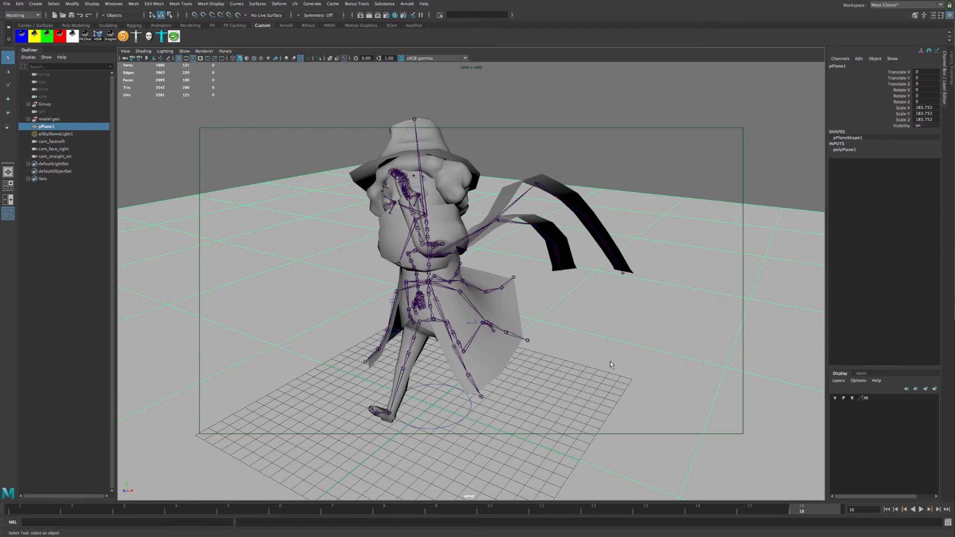
left_click_drag(688, 512, 138, 514)
key("alt+v")
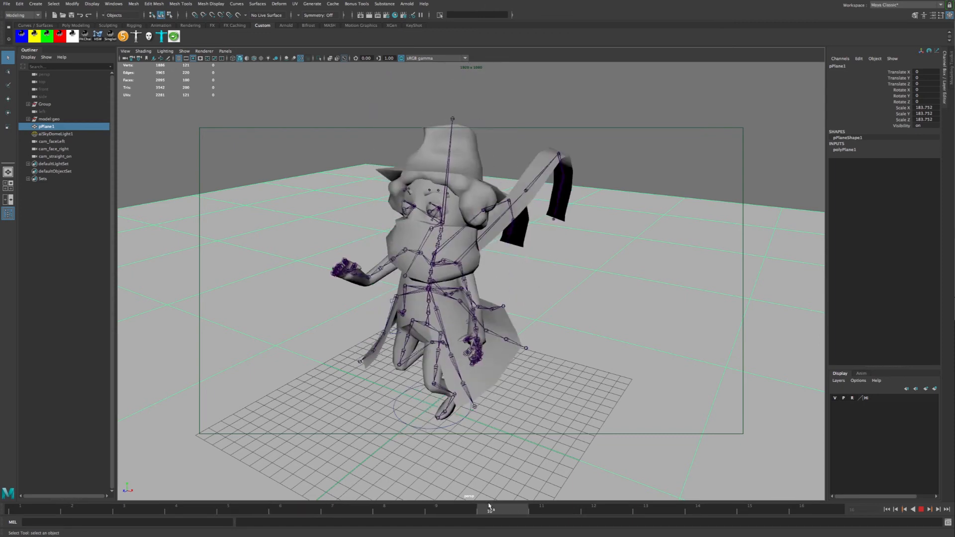
left_click_drag(615, 505, 163, 521)
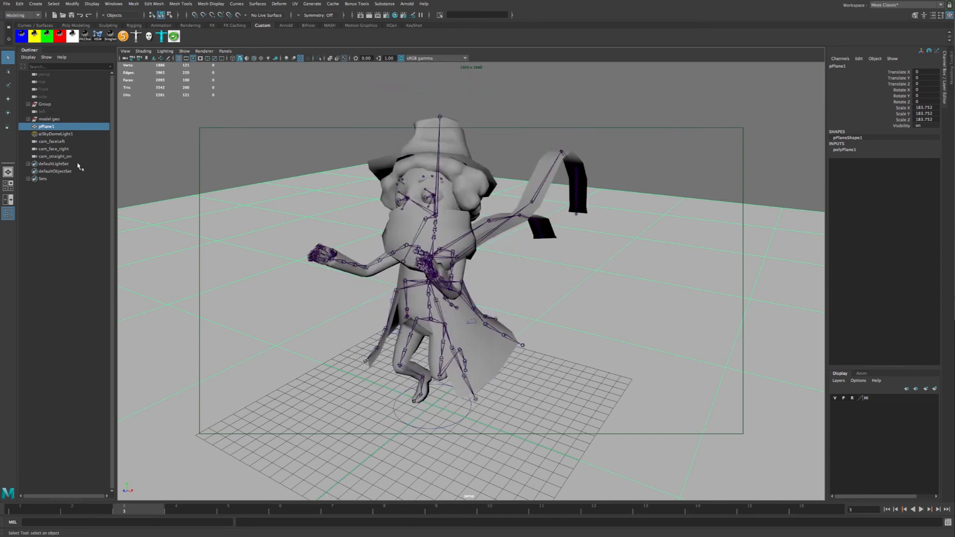
Step: Hide the rig's joints through AdvancedSkeleton, restore textured display, and scrub the run cycle to frame 16
left_click(123, 37)
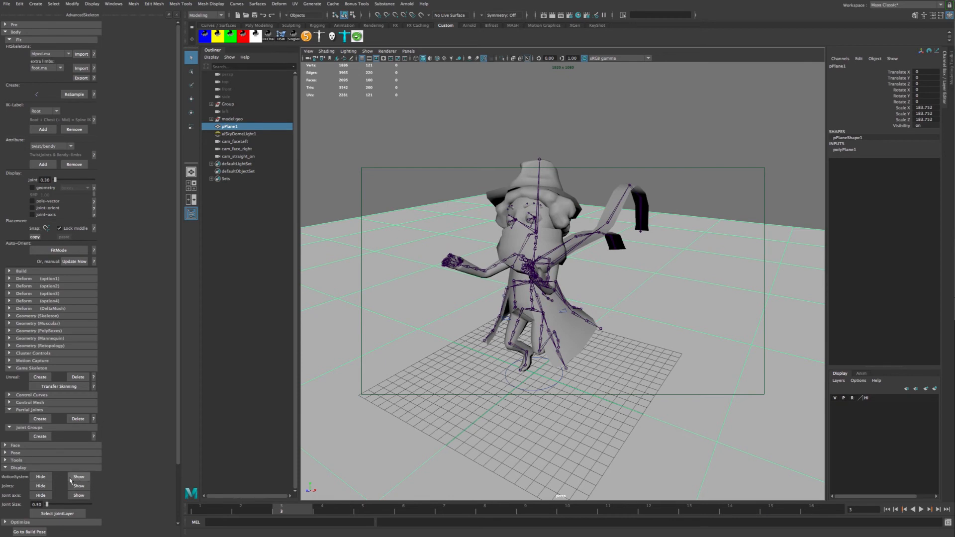
left_click(40, 486)
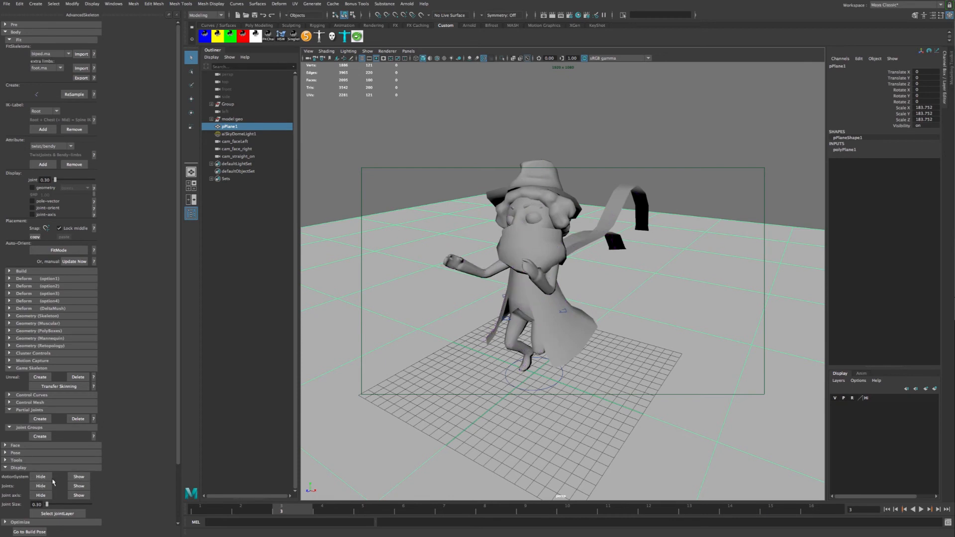
left_click(178, 16)
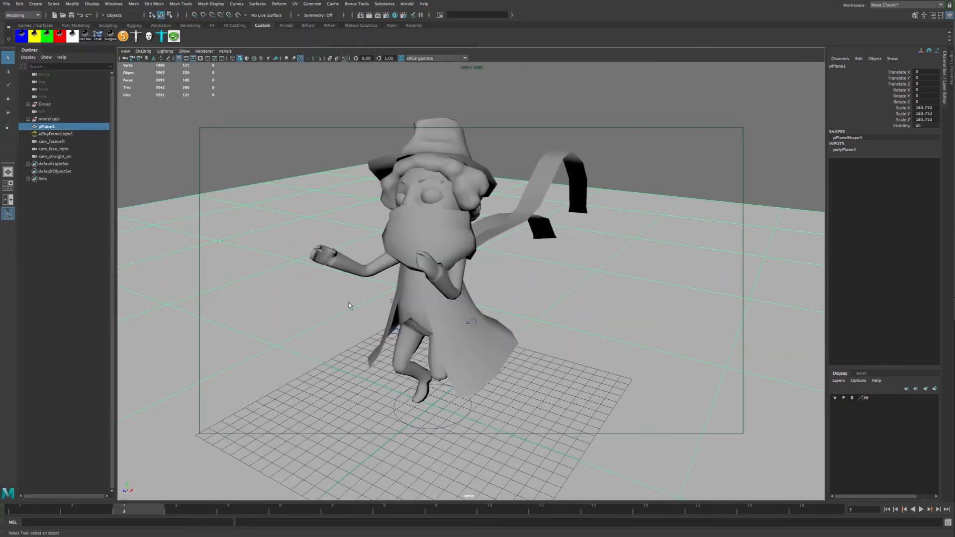
left_click(260, 58)
left_click_drag(223, 503, 712, 499)
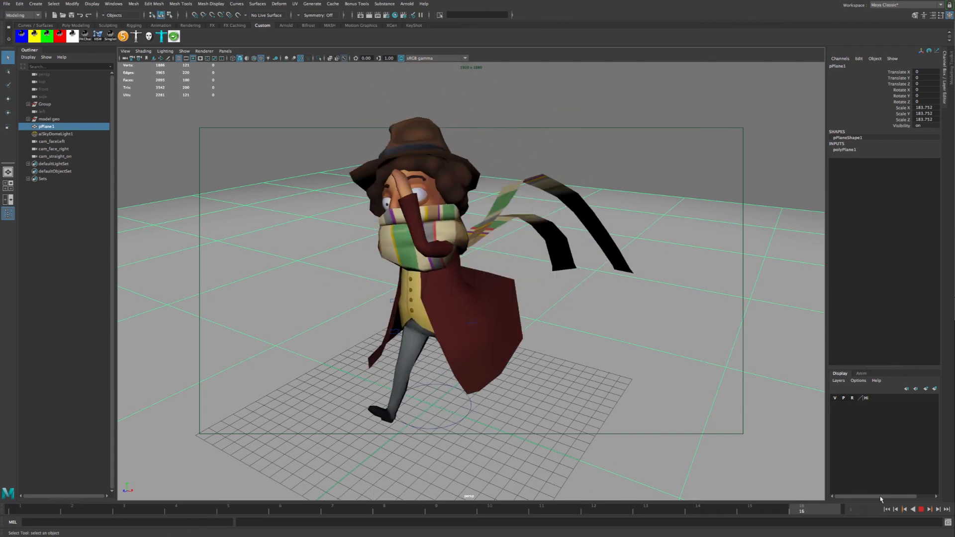
left_click_drag(529, 508, 818, 480)
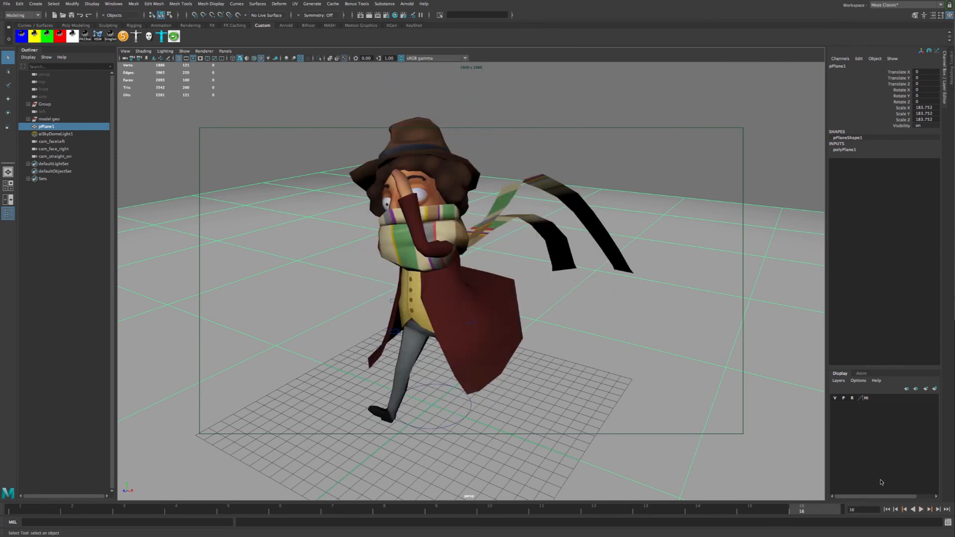